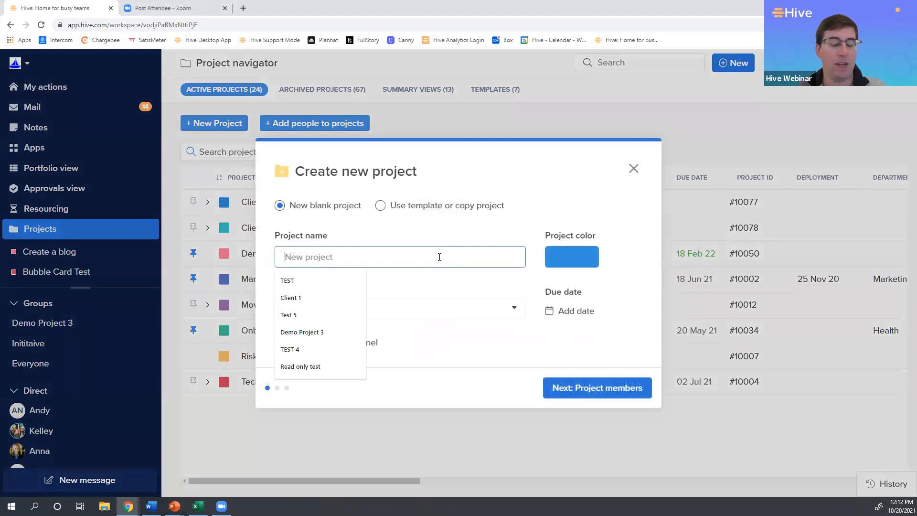
Name the new blank project New Rocketship Intake Requests.
type("Ne")
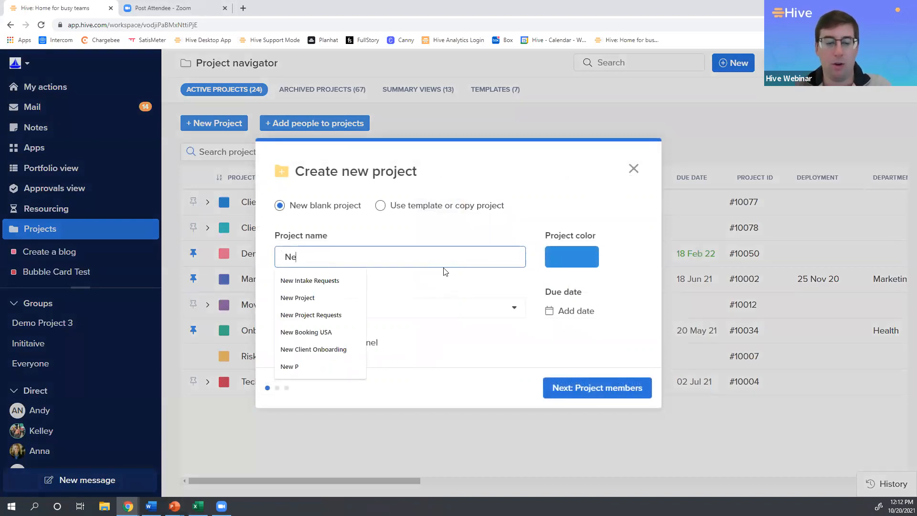
type("w Rocketshi")
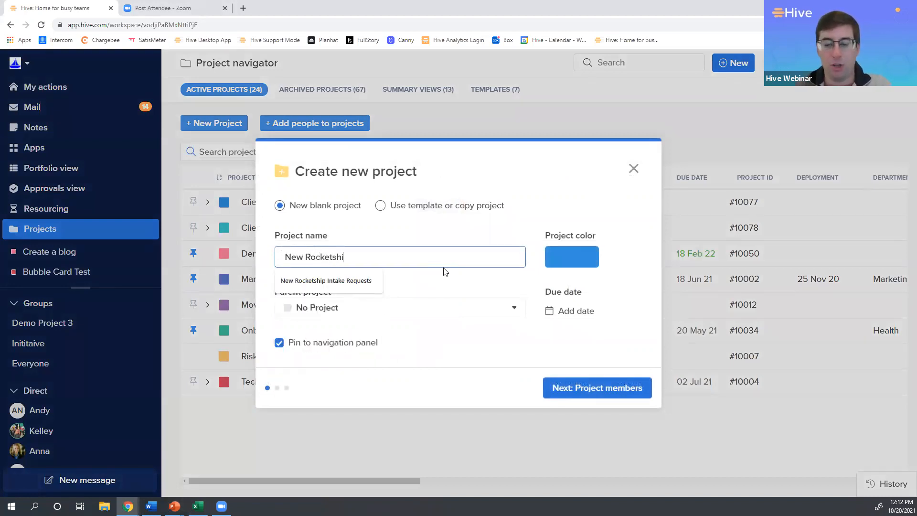
type("p In")
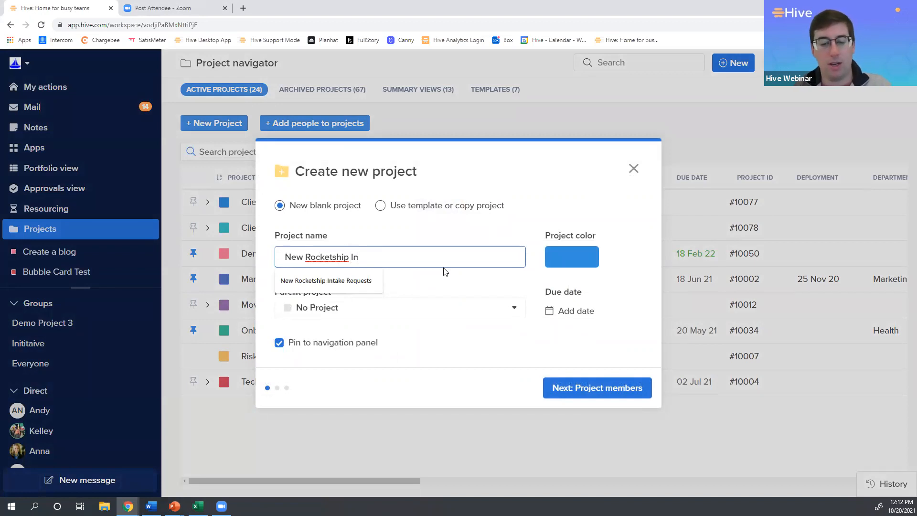
type("take Re")
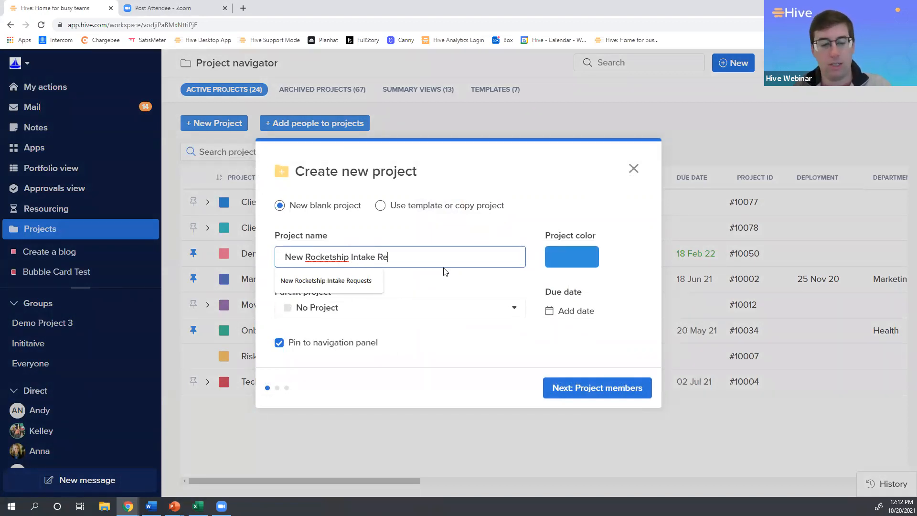
type("quests")
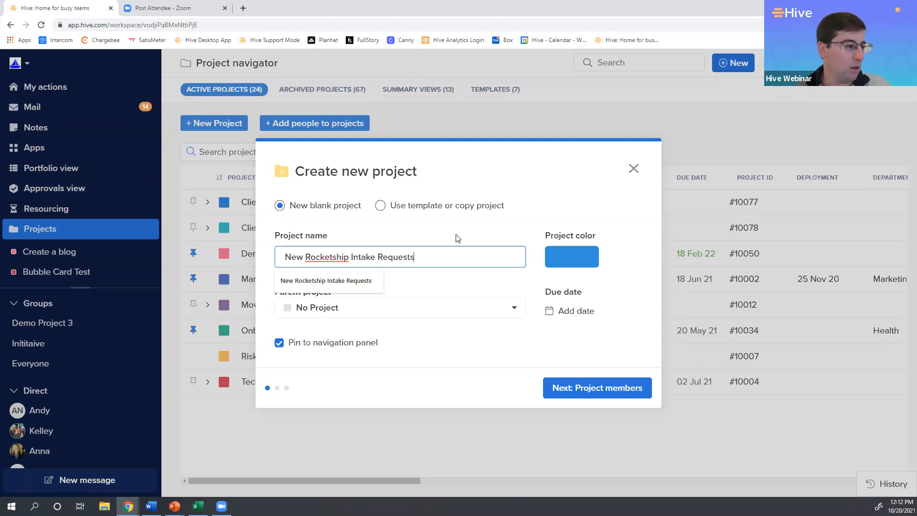
left_click(455, 279)
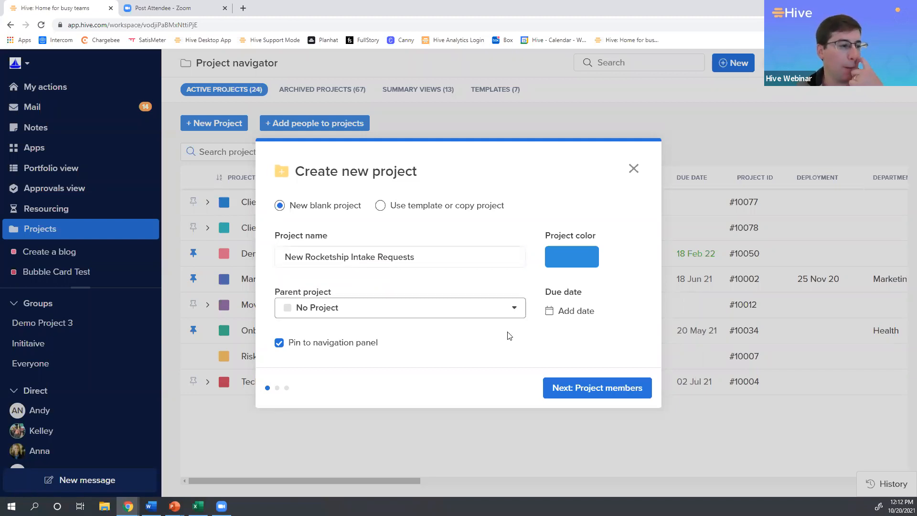
Create the project with the preselected specific people as members and the Status View layout.
left_click(561, 389)
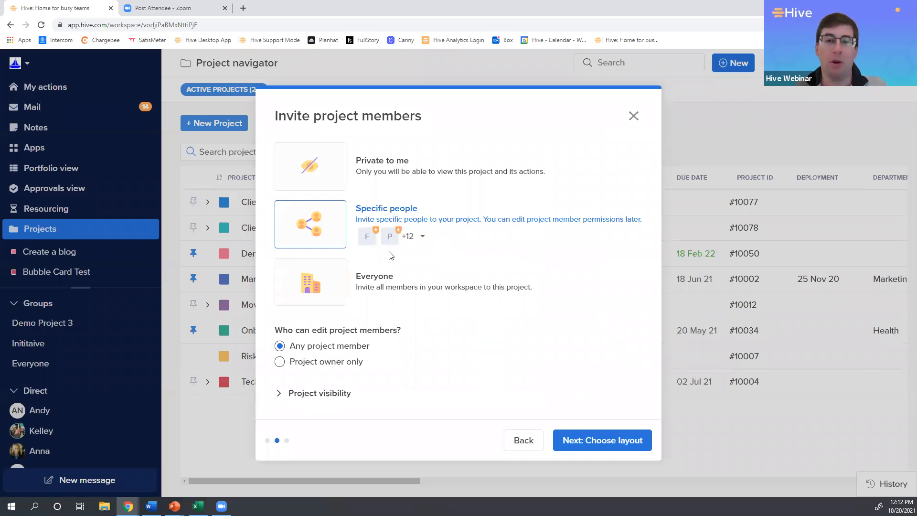
left_click(424, 237)
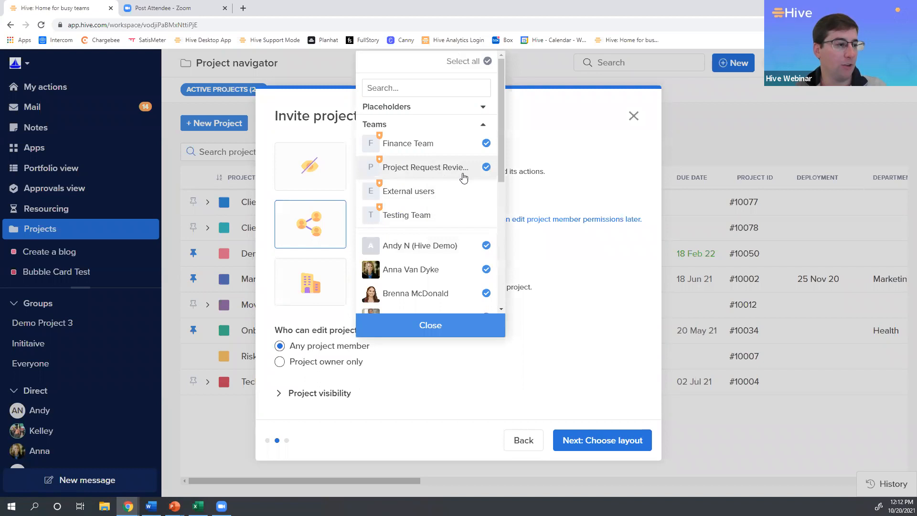
left_click(535, 266)
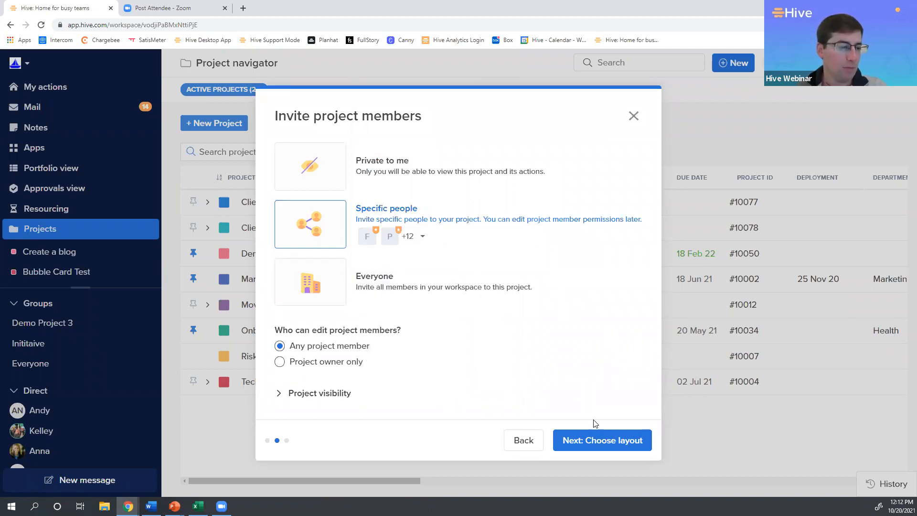
left_click(593, 438)
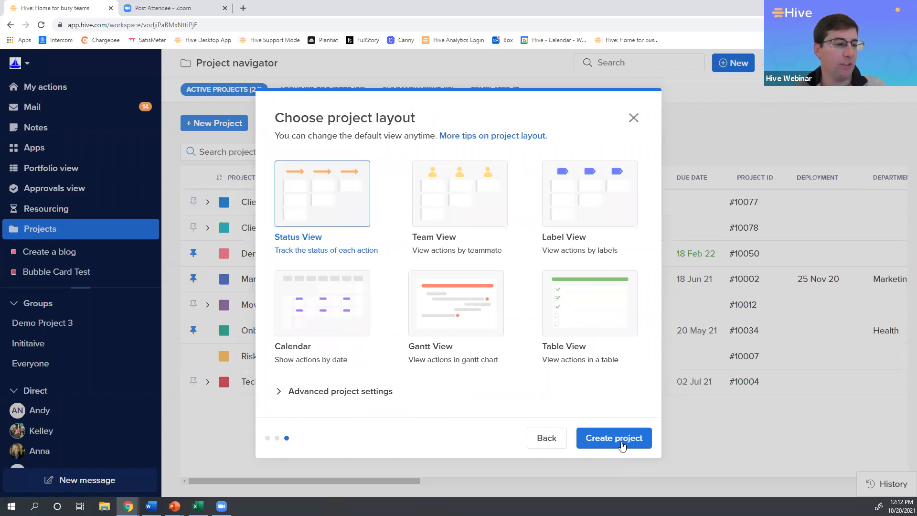
left_click(621, 439)
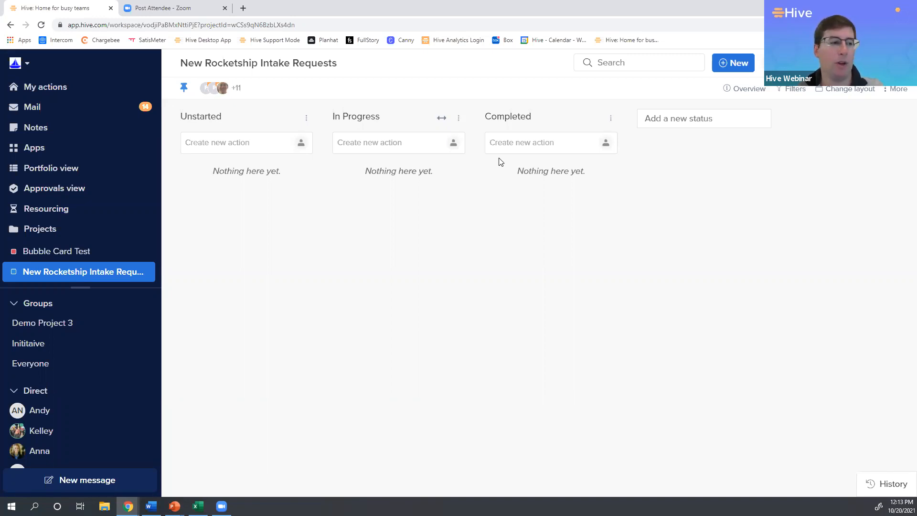
Start a new request form from the Hive forms list.
left_click(729, 68)
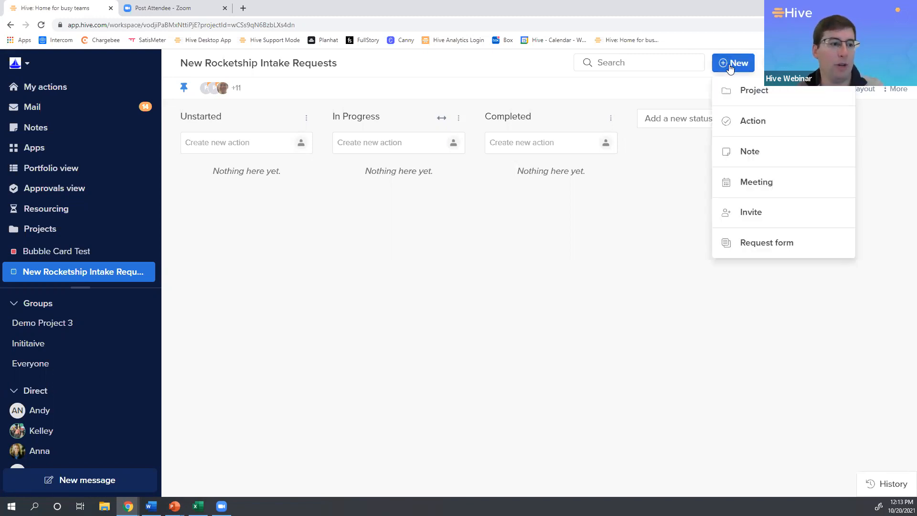
left_click(765, 247)
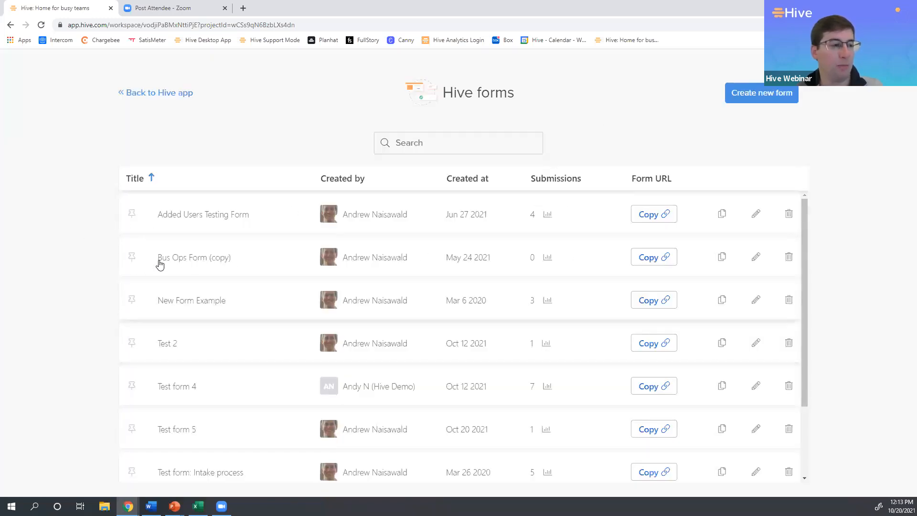
left_click(751, 103)
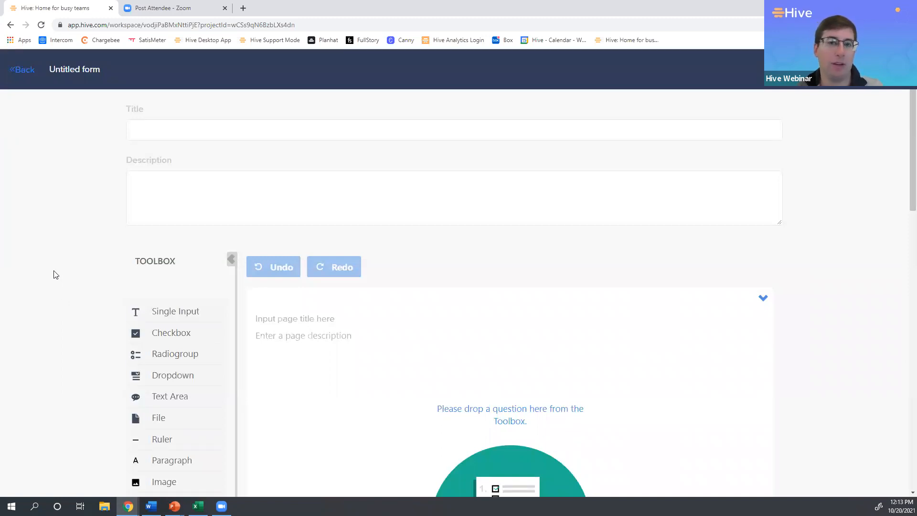
Title the form New Rocketship Request Form.
left_click(151, 138)
left_click(131, 173)
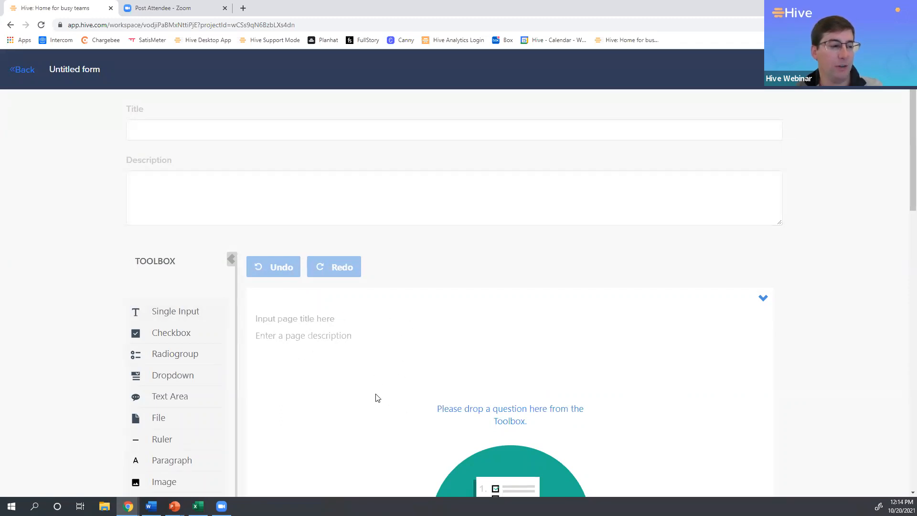
scroll(90, 306, "down", 3)
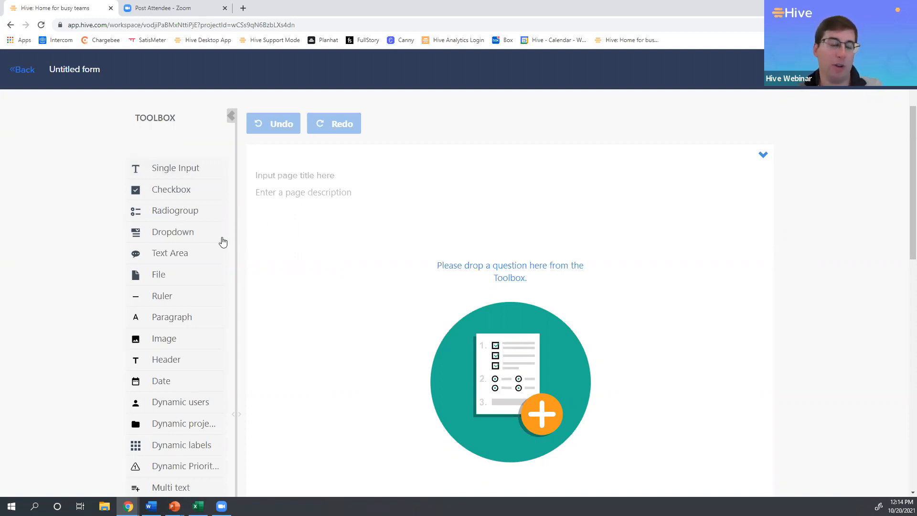
scroll(121, 250, "up", 3)
left_click(165, 127)
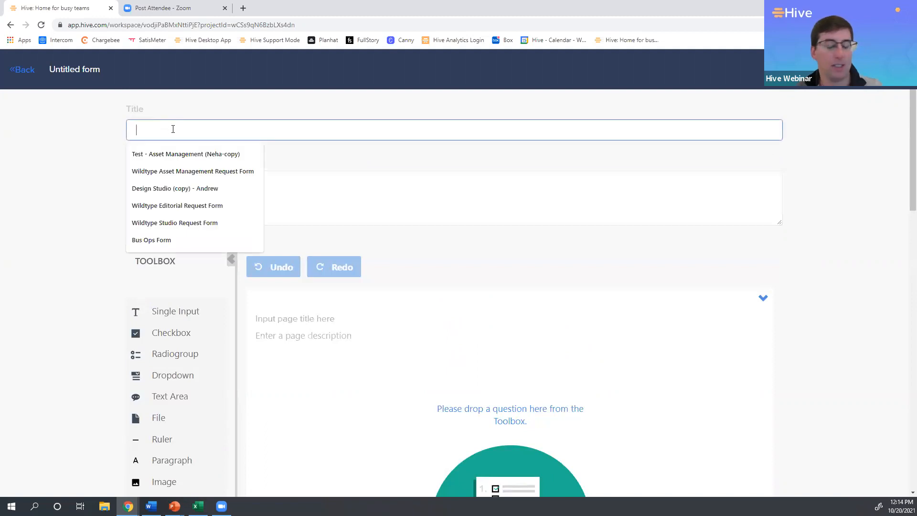
type("N")
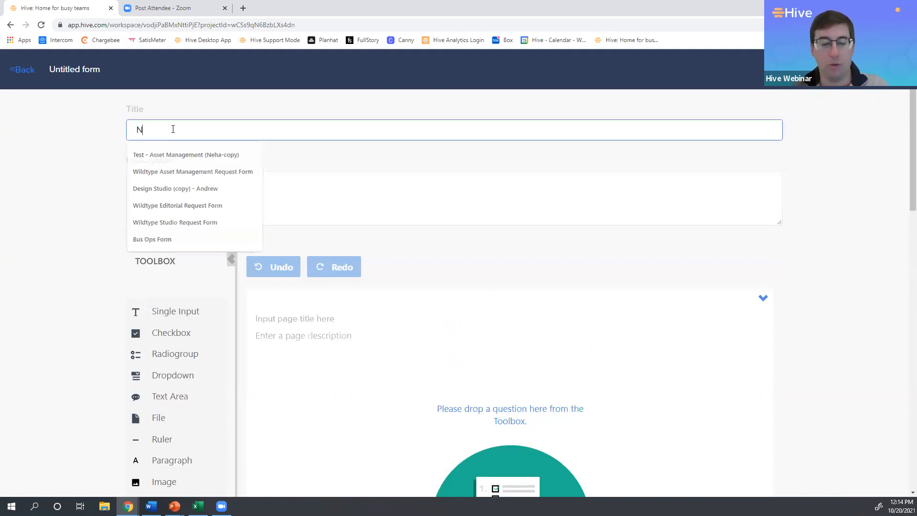
type("ew Rocketship")
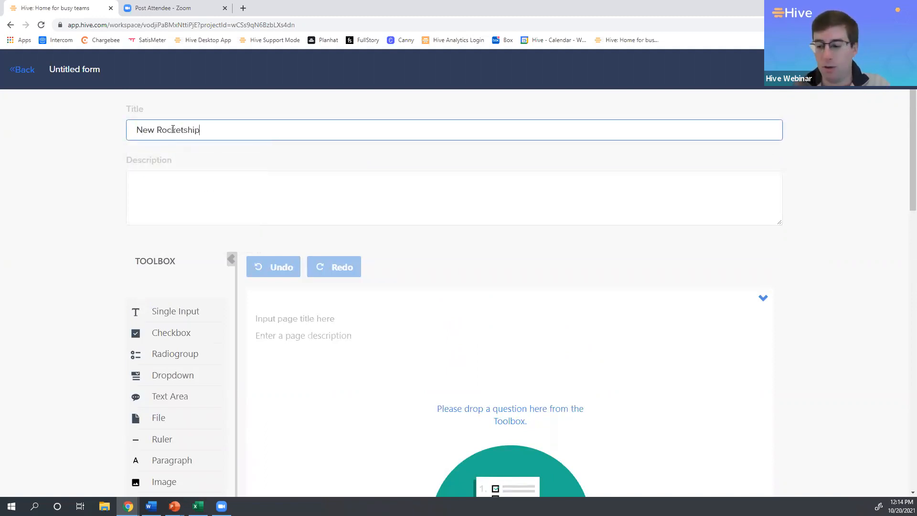
type(" Request Form")
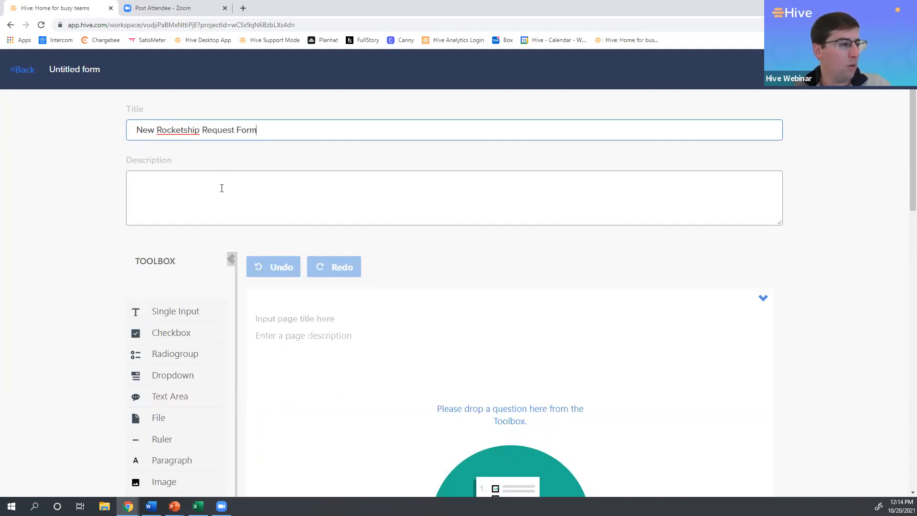
Enter the form description "This form is for new rocketship requests".
left_click(217, 188)
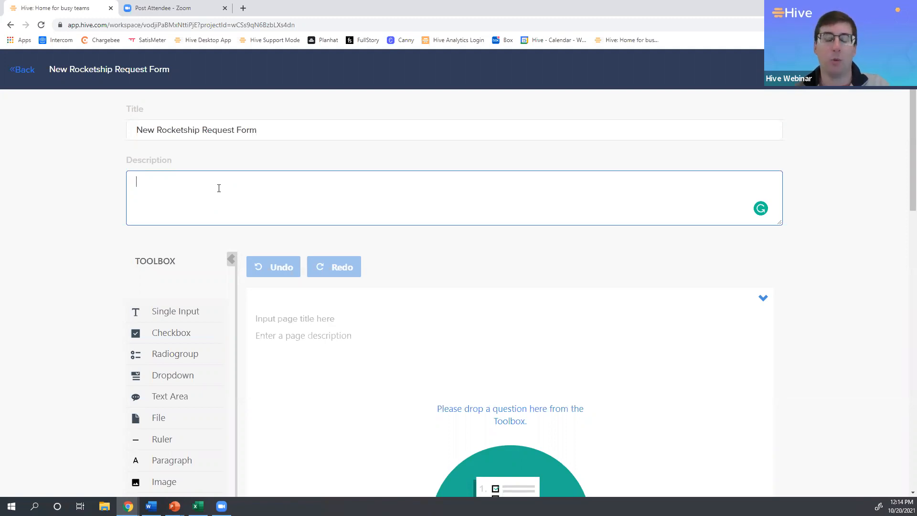
type("This form is for new ")
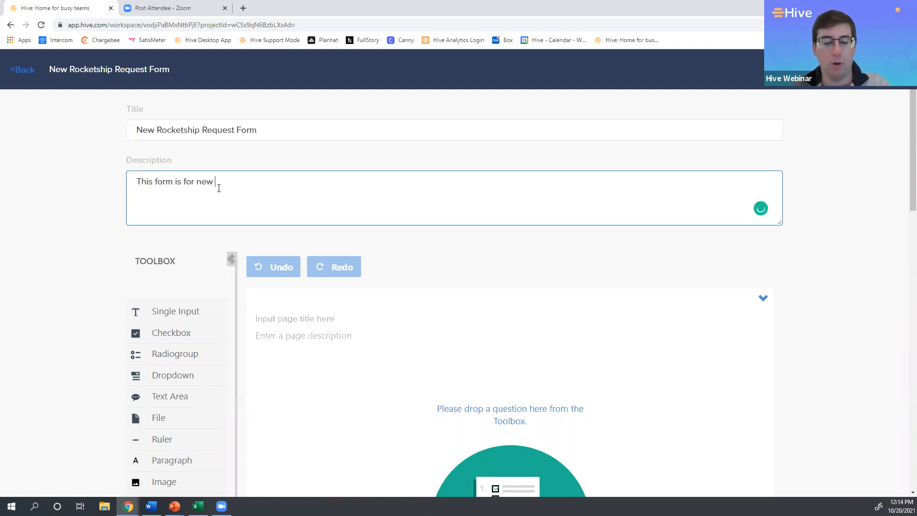
type("rocketship reues")
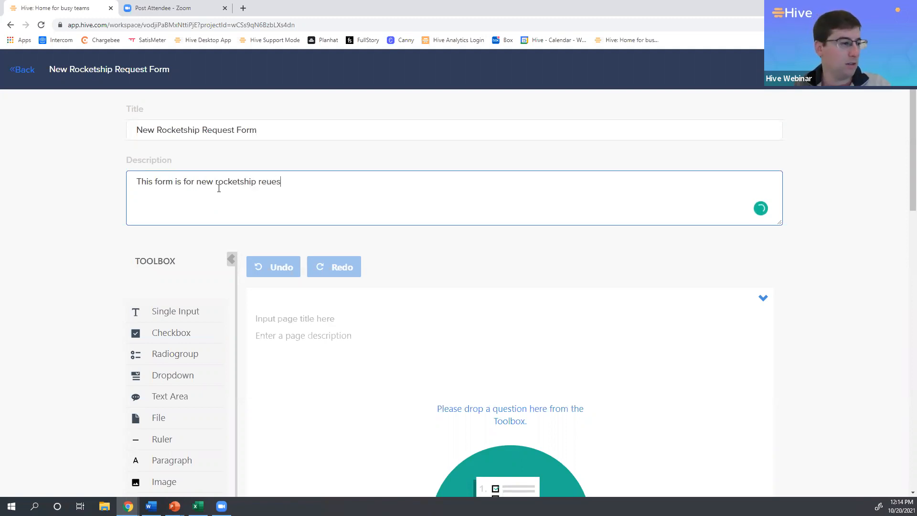
key("BackSpace")
key("BackSpace")
key("BackSpace")
type("quests")
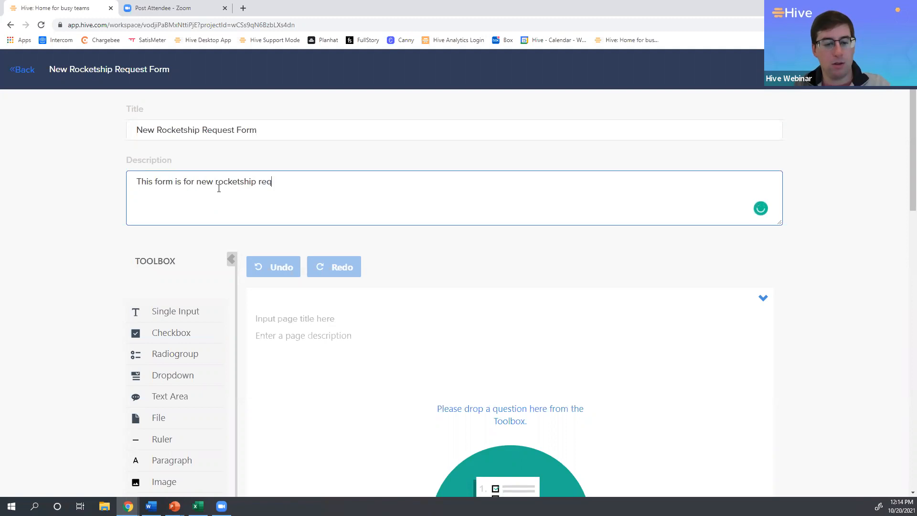
left_click(70, 239)
Add a Single Input question to the form page.
scroll(78, 243, "down", 1)
scroll(96, 243, "down", 1)
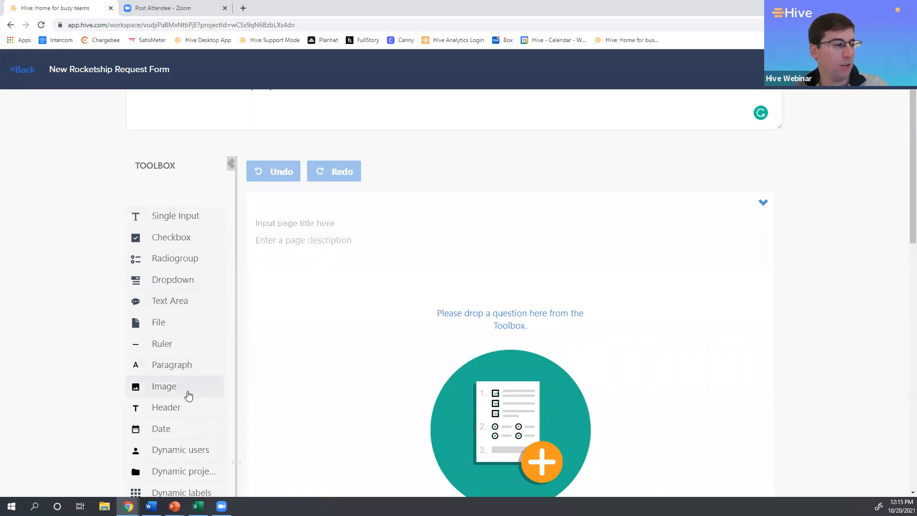
scroll(189, 396, "down", 3)
scroll(184, 393, "up", 2)
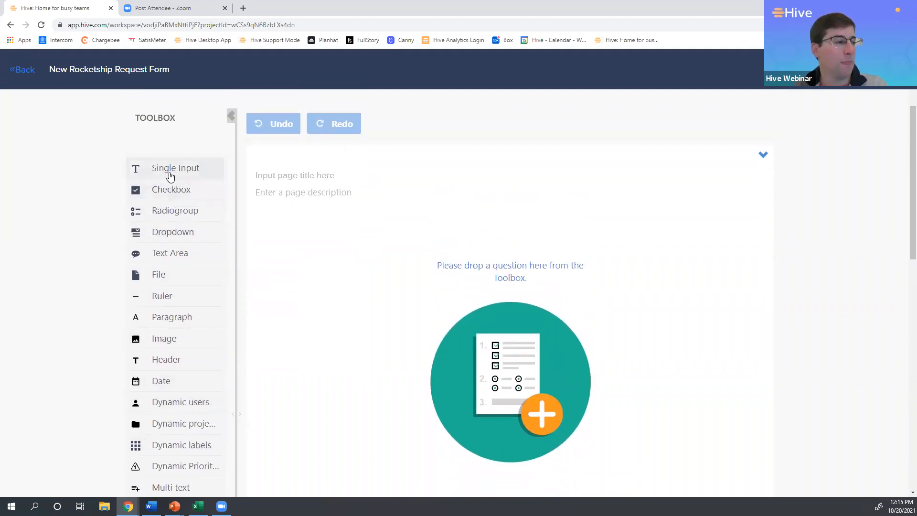
left_click(137, 172)
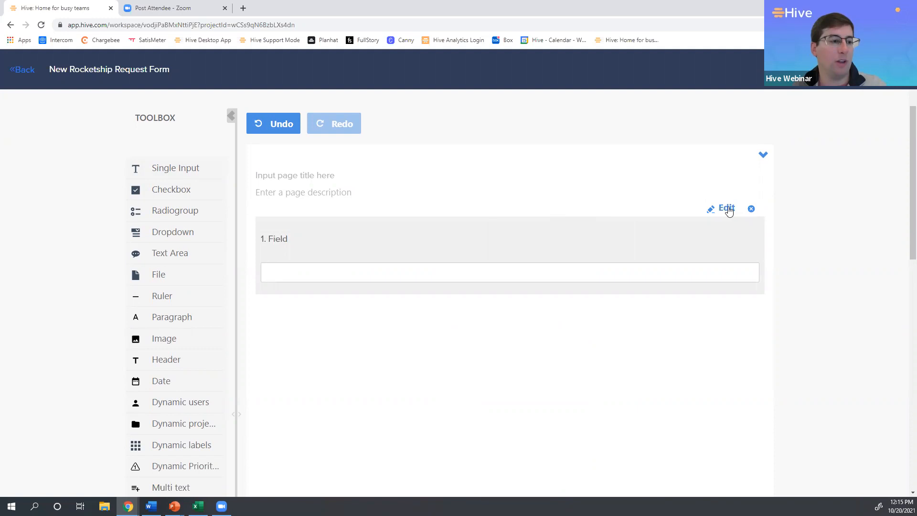
Title the single input question Project Name and make it required.
left_click(726, 208)
left_click(402, 223)
type("Project Nae")
key("BackSpace")
type("me")
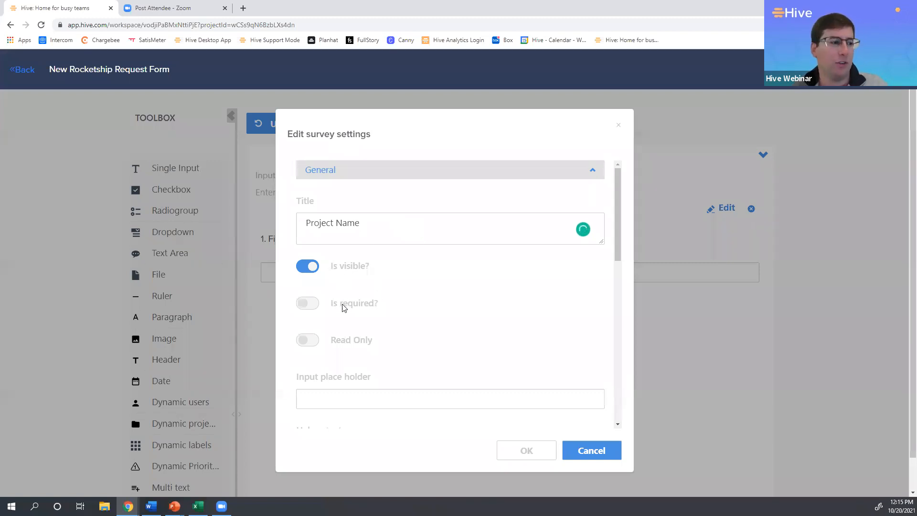
left_click(309, 310)
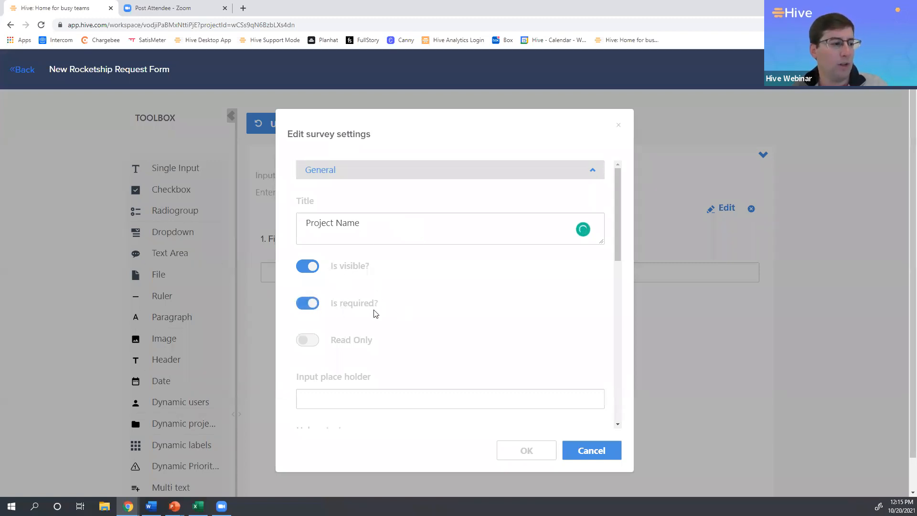
Map the Project Name question also to the action title, action custom field and project custom field, and save its settings.
scroll(391, 313, "down", 1)
scroll(390, 312, "down", 5)
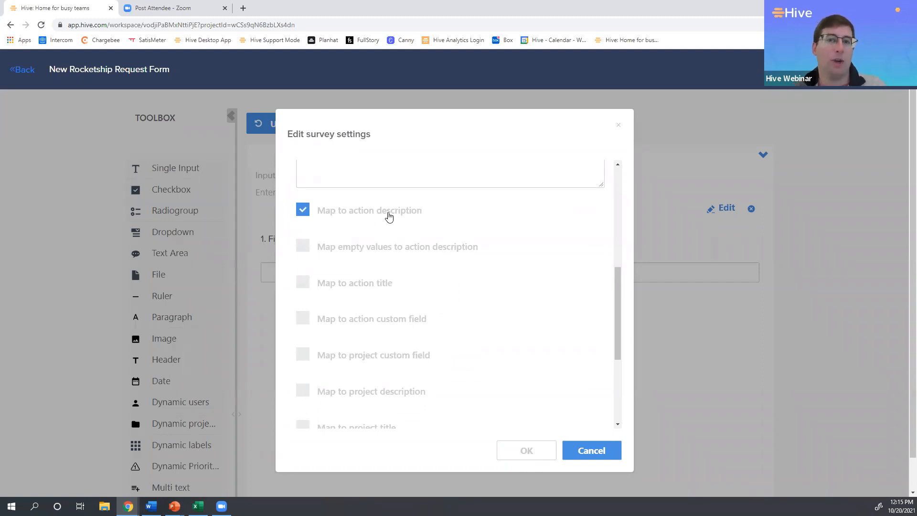
left_click(328, 290)
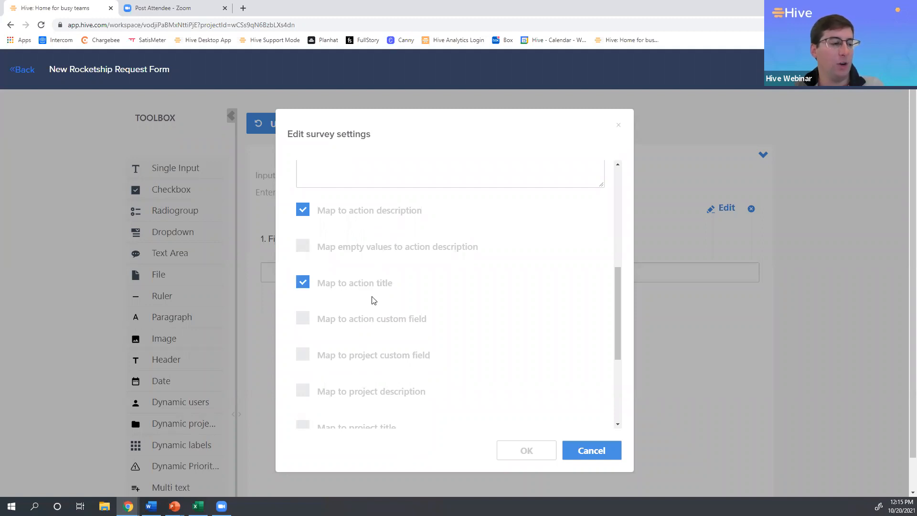
scroll(371, 299, "down", 1)
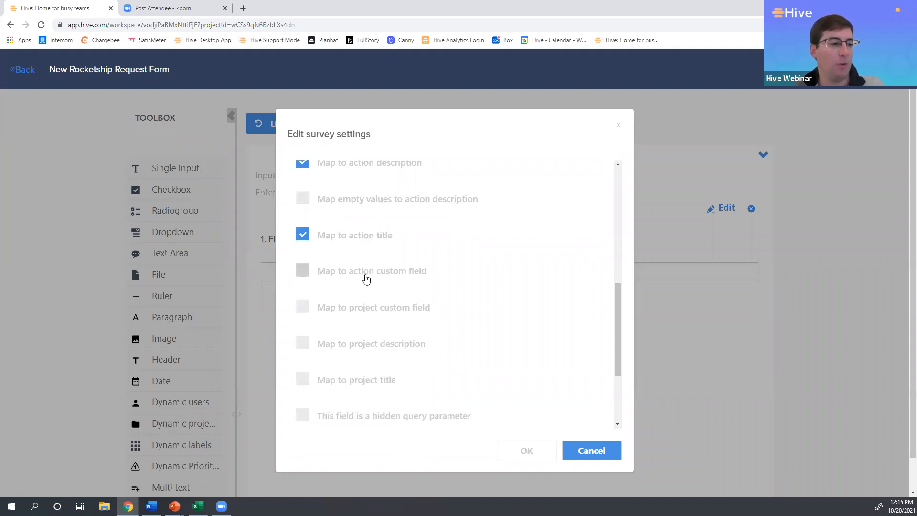
left_click(376, 277)
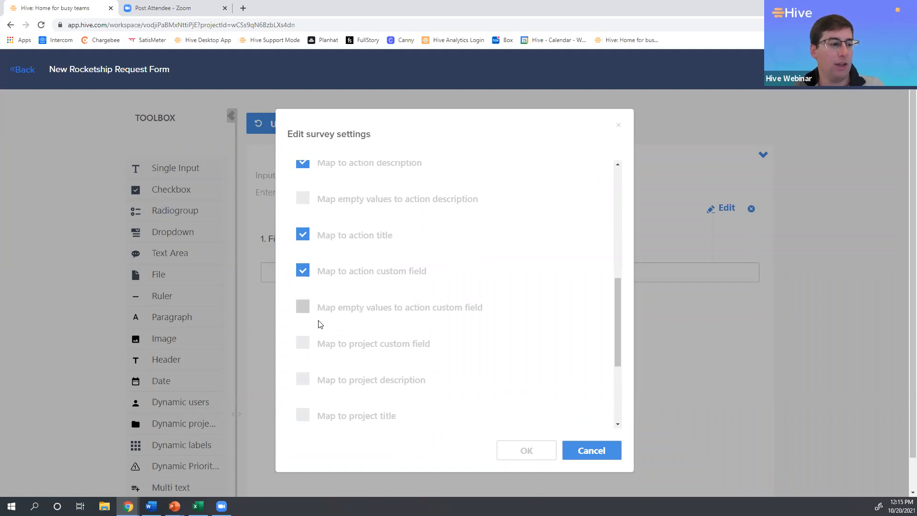
left_click(348, 355)
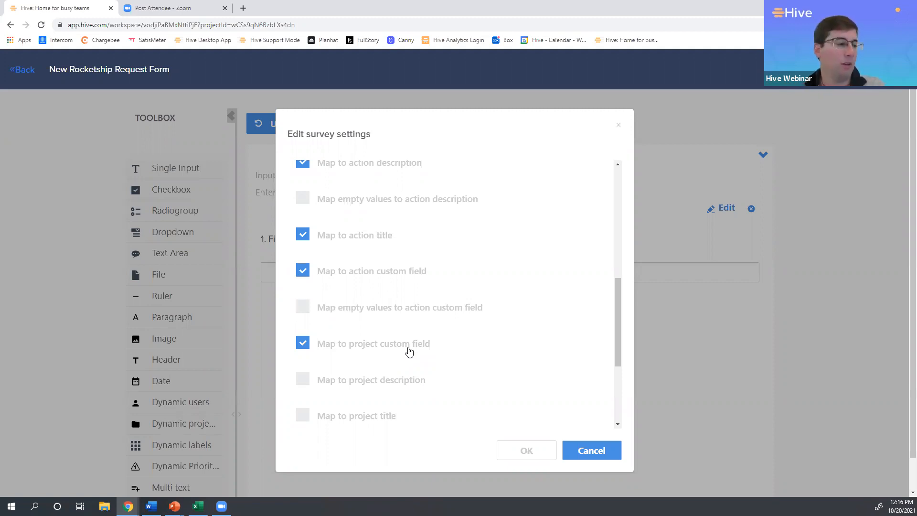
scroll(467, 375, "down", 3)
left_click(525, 452)
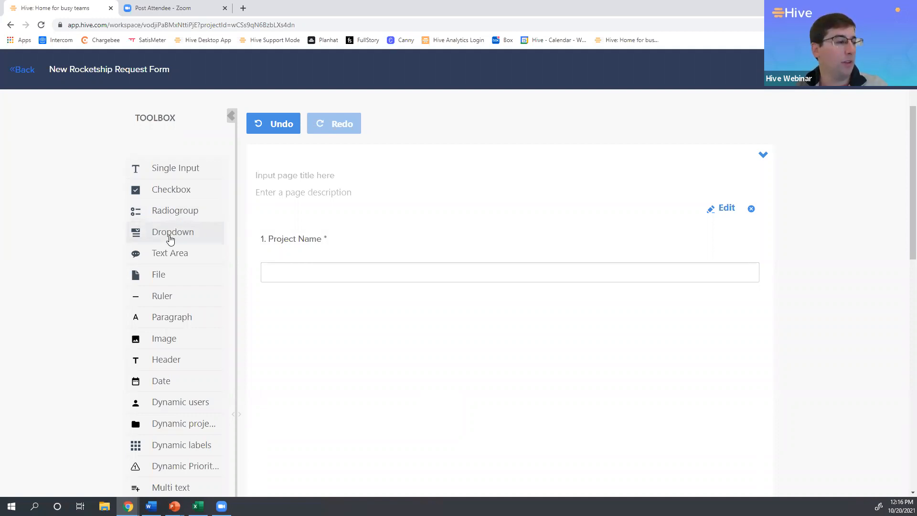
Add a Dropdown question to the form page, title it "Crew size" and make it required.
left_click(170, 234)
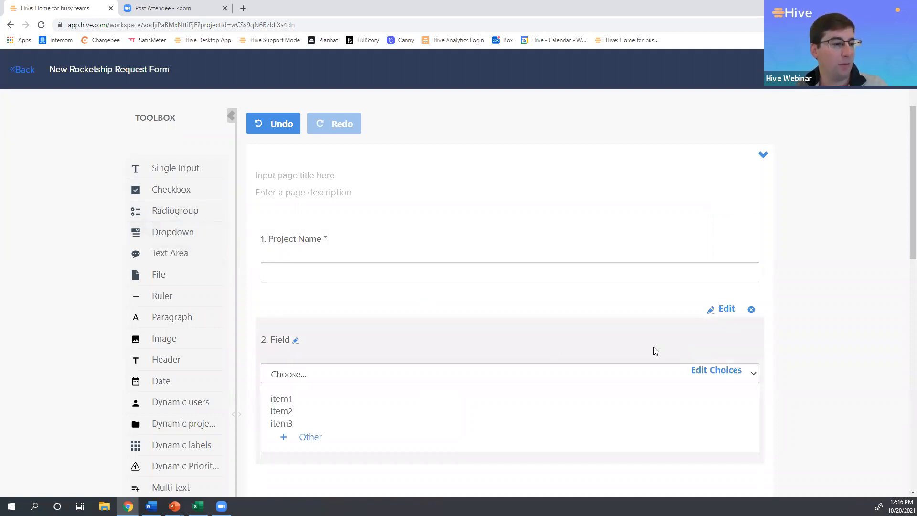
left_click(727, 310)
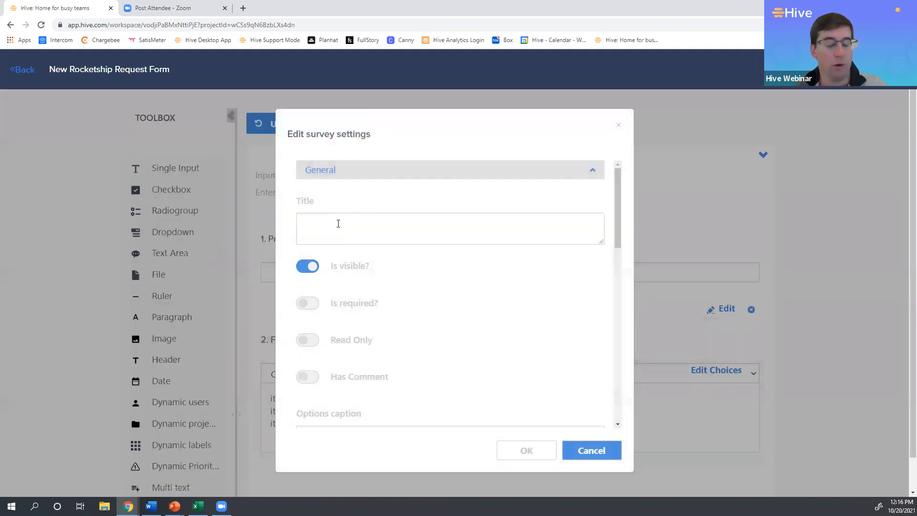
type("Crw")
key("BackSpace")
type("ew six")
key("BackSpace")
type("ze")
left_click(317, 303)
Map the Crew size question to the action custom field and project custom field, leaving the action title unmapped.
scroll(375, 297, "down", 7)
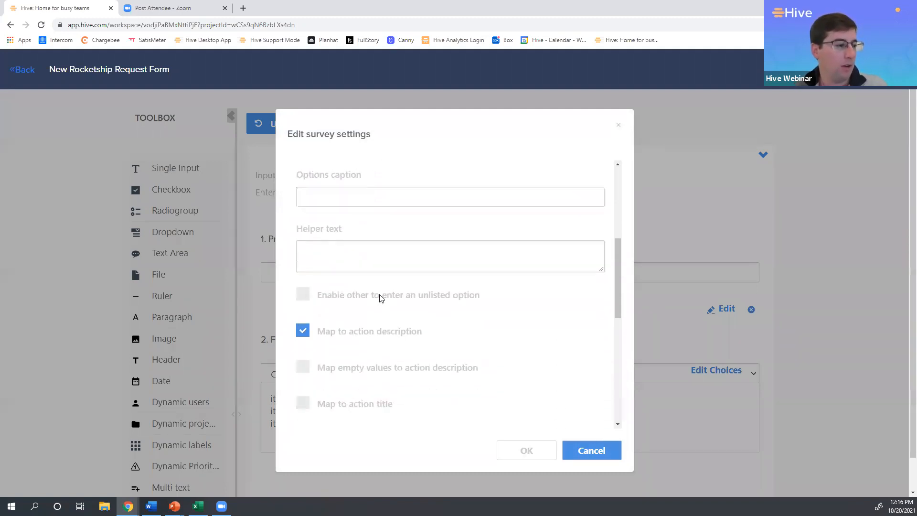
left_click(344, 308)
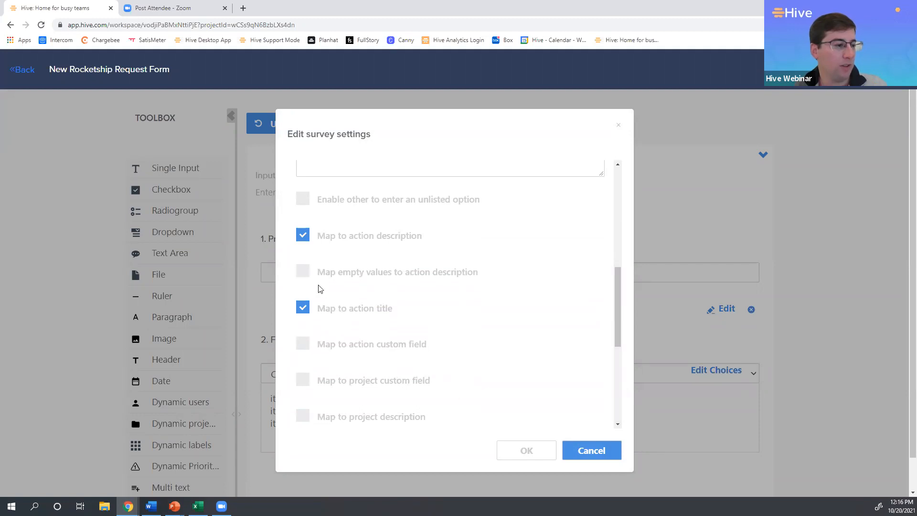
left_click(304, 312)
left_click(305, 344)
scroll(311, 350, "down", 2)
scroll(312, 350, "down", 1)
left_click(303, 273)
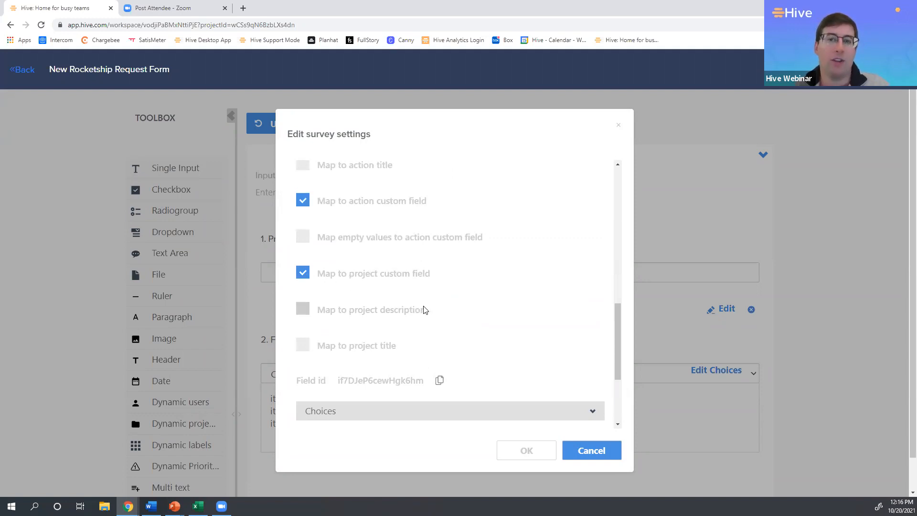
Replace the default Crew size choices with 1-2, 3-4 and 5-6 using Fast Entry, and save the question's settings.
scroll(473, 311, "down", 1)
scroll(473, 311, "down", 2)
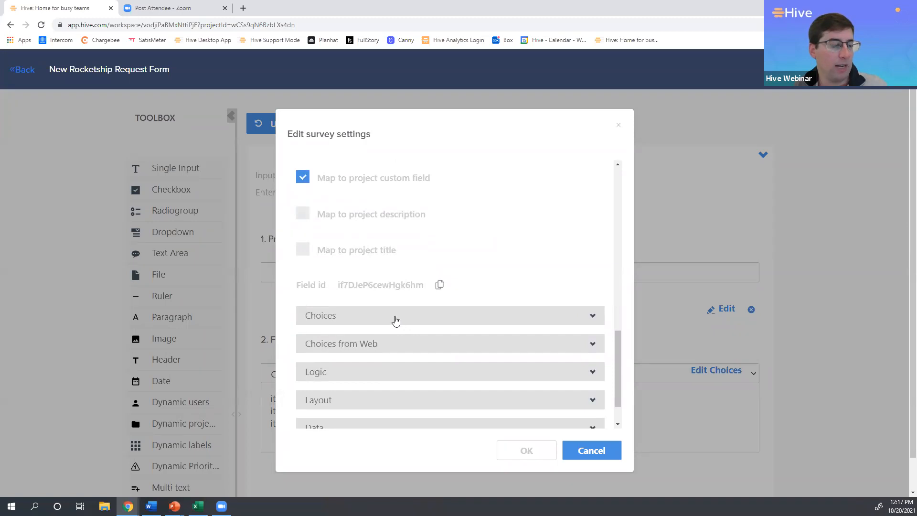
left_click(395, 320)
scroll(443, 300, "down", 2)
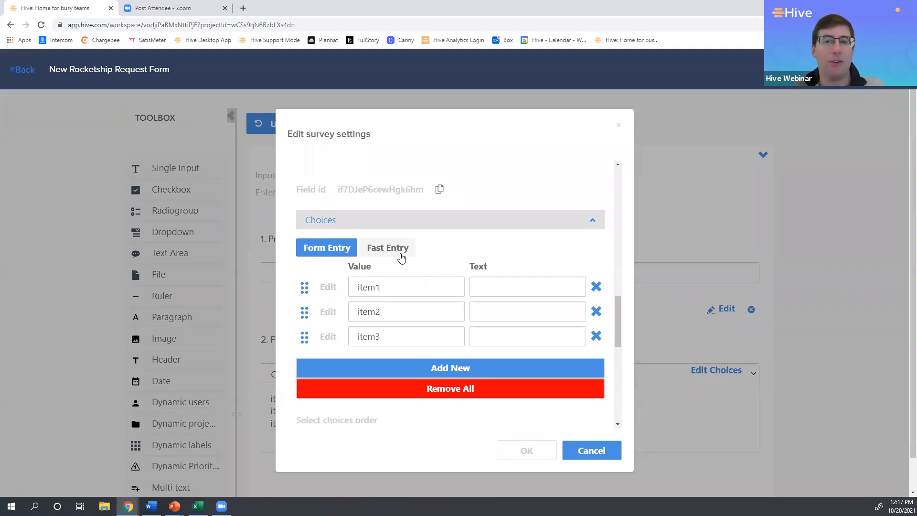
left_click(400, 253)
left_click_drag(377, 304, 279, 246)
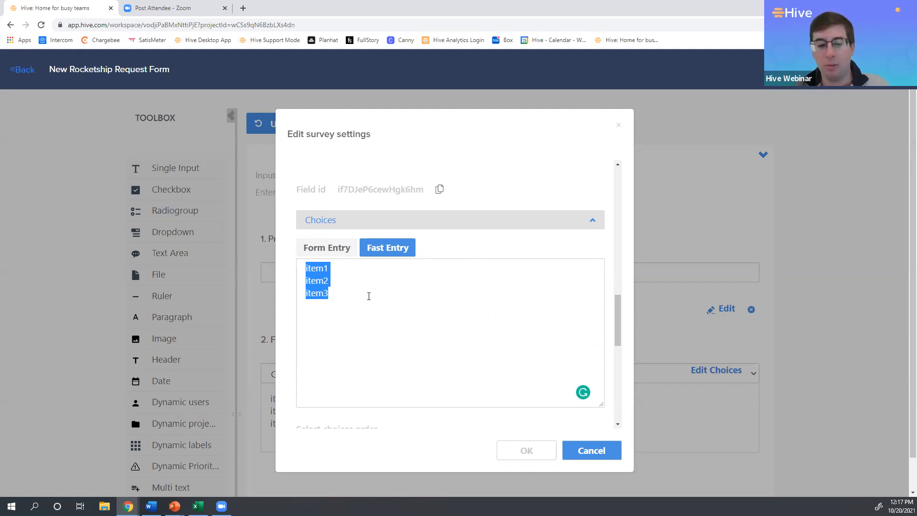
type("1-2")
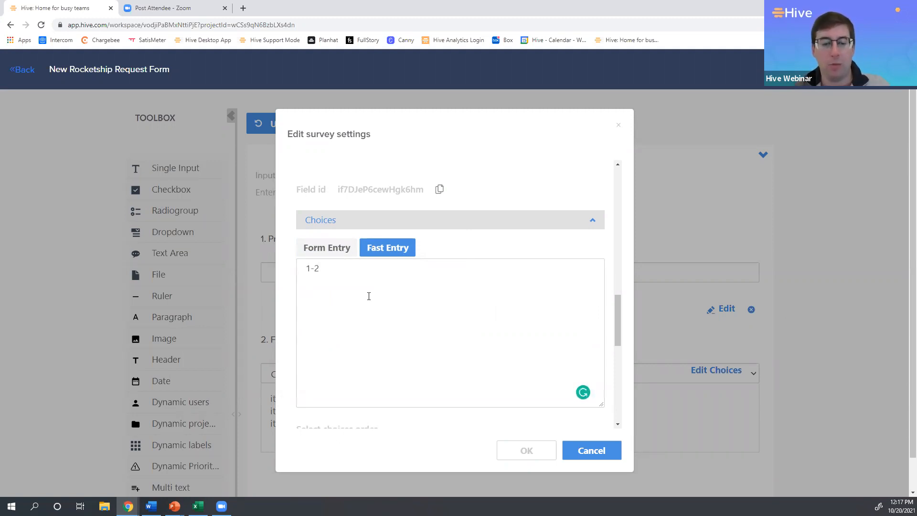
type(" 3-4 5-6")
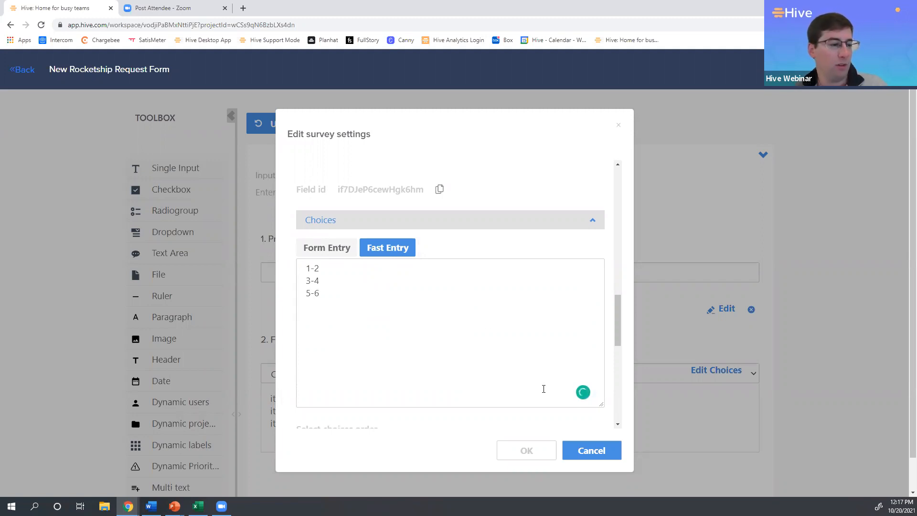
left_click(529, 449)
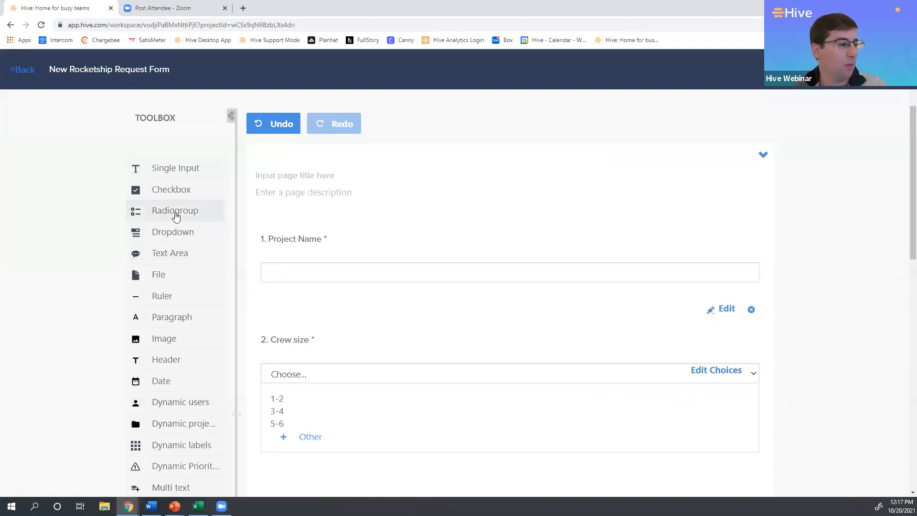
Add a Radiogroup question below Crew size, title it "Rocketship Type" and make it required.
left_click_drag(176, 216, 563, 373)
scroll(588, 377, "down", 1)
left_click(726, 362)
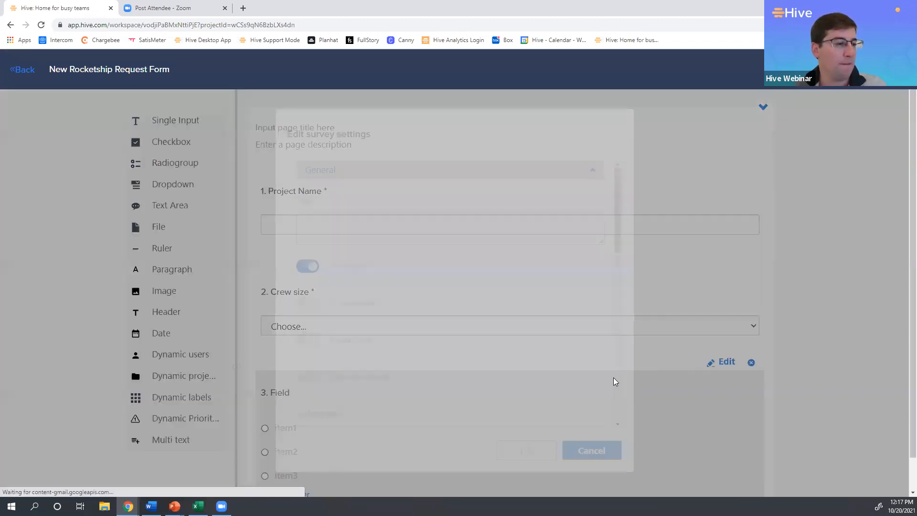
type("Rocketship Typ")
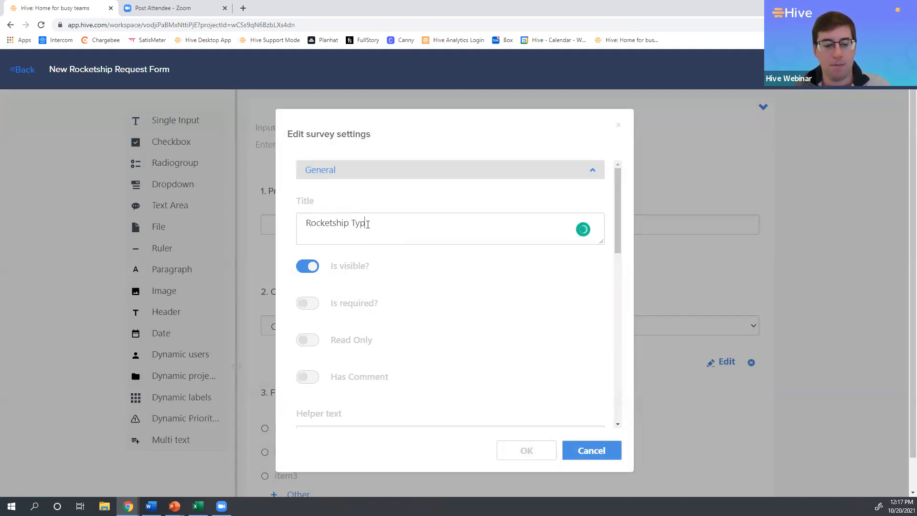
scroll(438, 293, "down", 1)
left_click(316, 258)
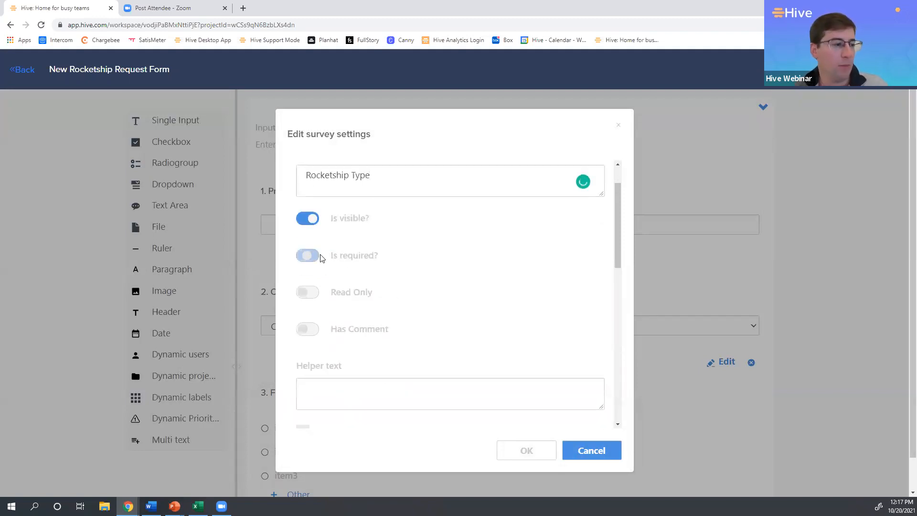
Map the Rocketship Type question to the action custom field and project custom field instead of the action description.
scroll(487, 306, "down", 5)
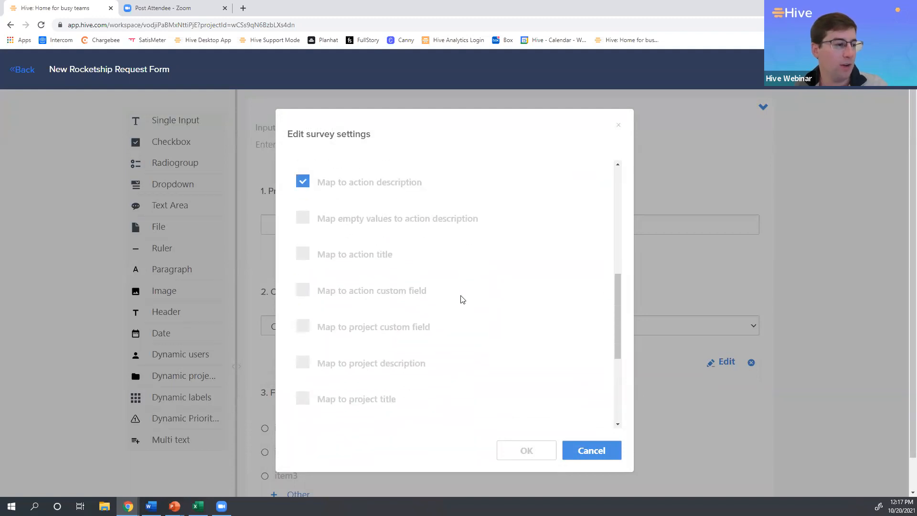
left_click(303, 181)
left_click(303, 254)
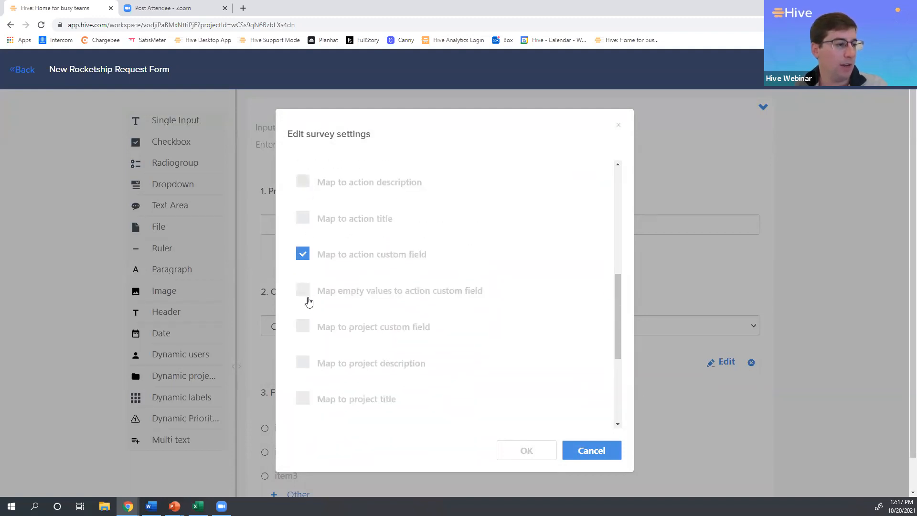
left_click(303, 326)
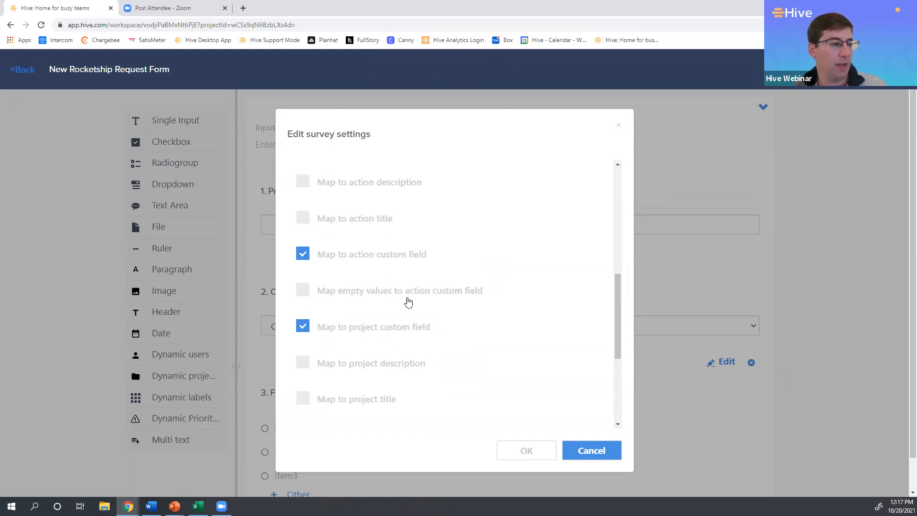
Replace the default Rocketship Type choices with a medium distance rocketship and a long distance rocketship using Fast Entry.
scroll(470, 322, "down", 4)
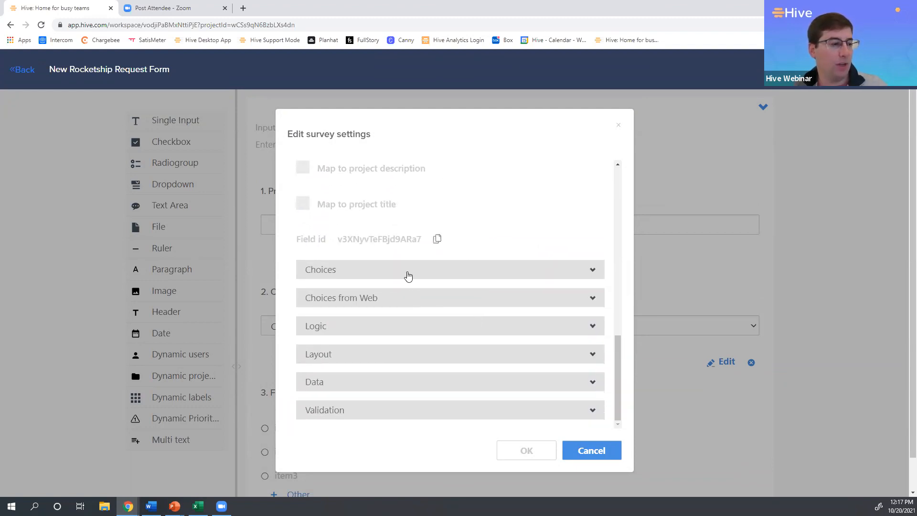
left_click(406, 270)
left_click(389, 296)
left_click_drag(373, 348, 257, 299)
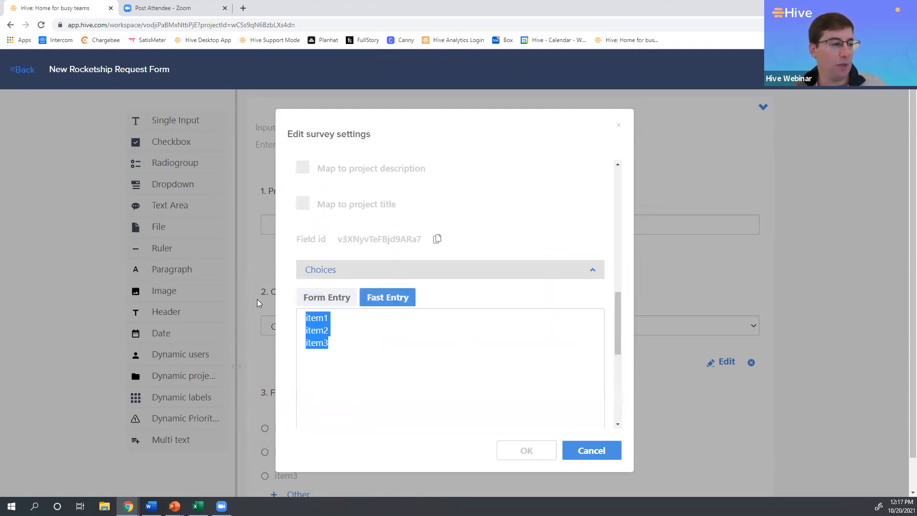
type("Medum")
key("BackSpace")
key("BackSpace")
type("o")
key("BackSpace")
type("i")
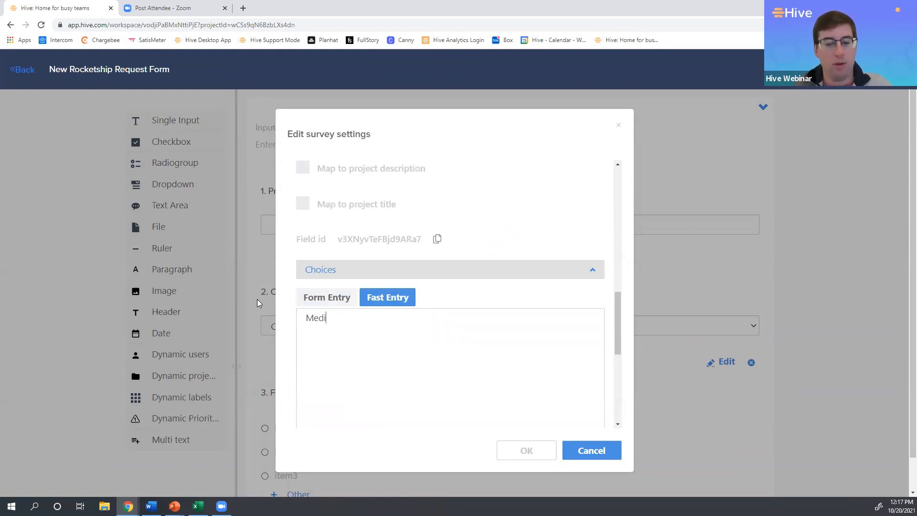
type("umd distance ")
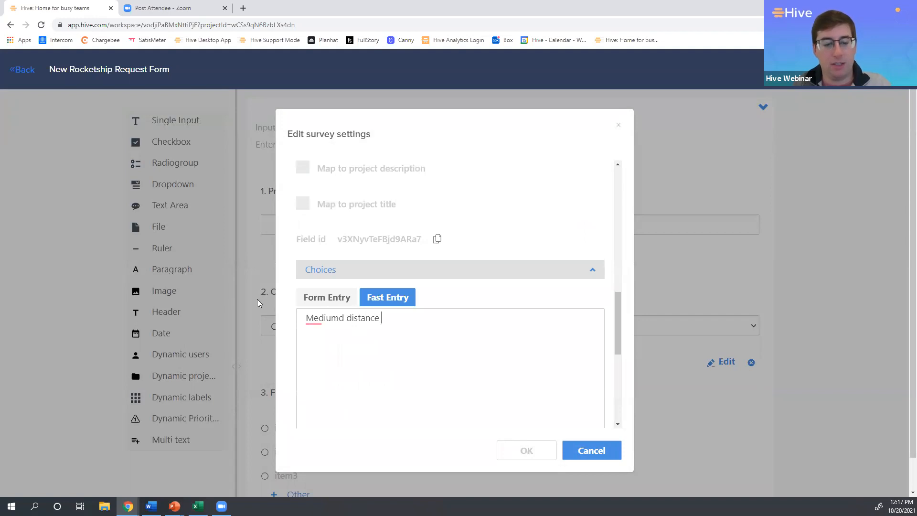
type("rocket")
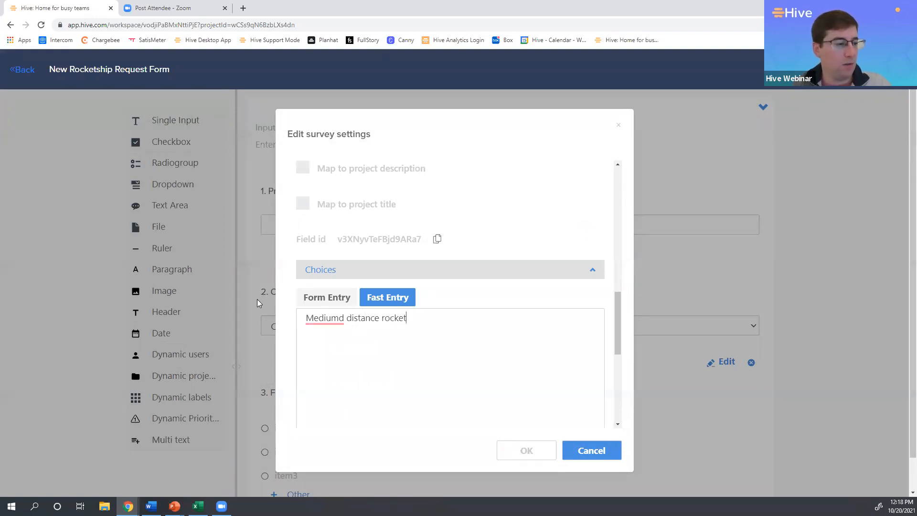
type("ship")
key("Return")
type("Long distance rocketship")
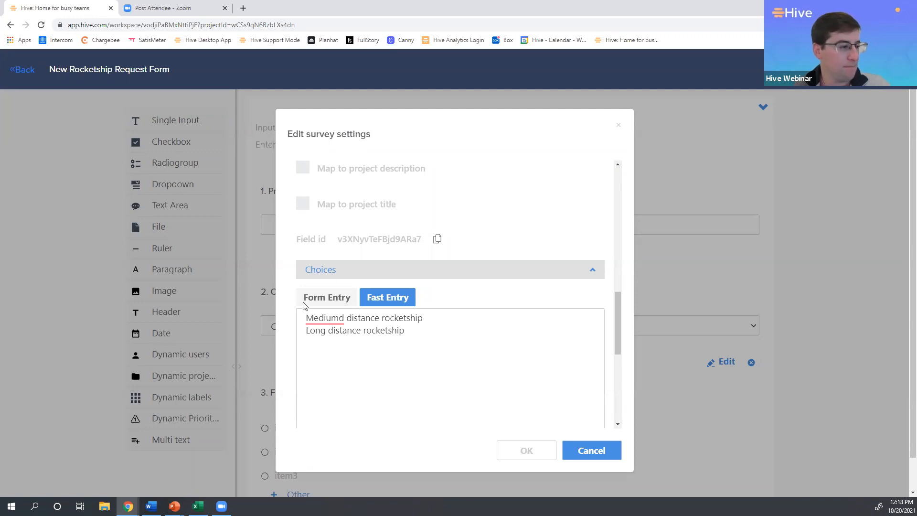
Correct the first choice's spelling to "Medium distance rocketship" and save the Rocketship Type settings.
left_click(346, 318)
key("BackSpace")
key("BackSpace")
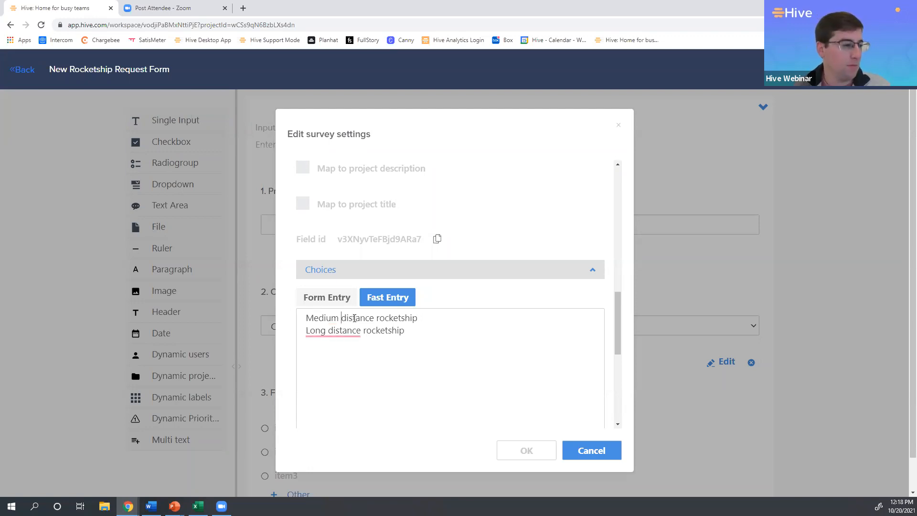
left_click(544, 452)
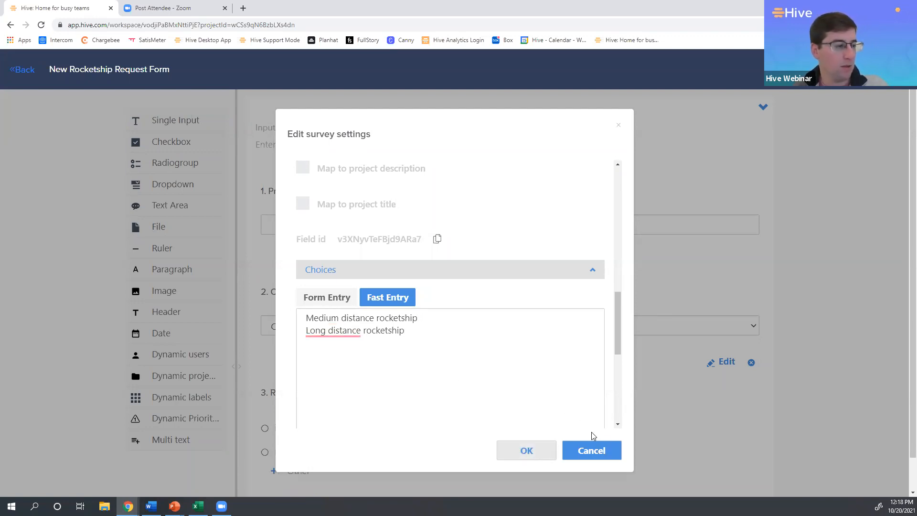
Add a Single Input question below Rocketship Type, title it "Budget" and make it required.
scroll(810, 353, "down", 1)
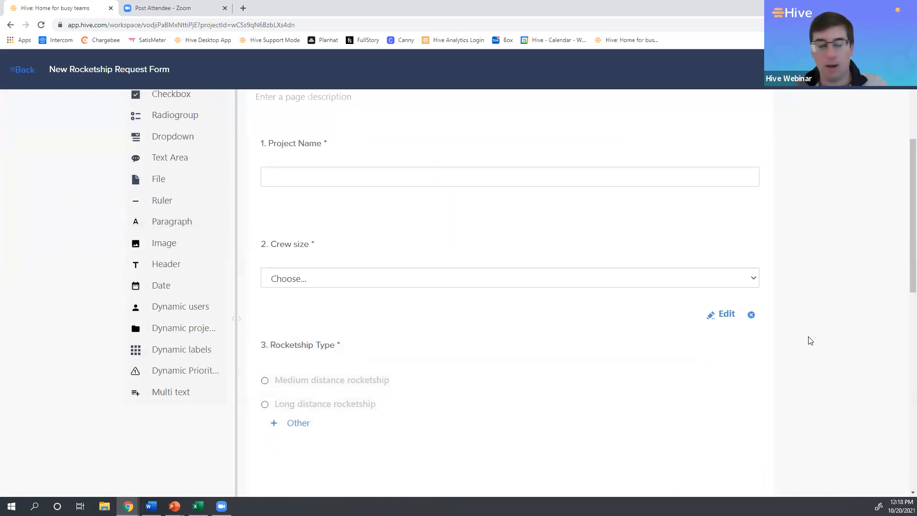
scroll(202, 207, "up", 2)
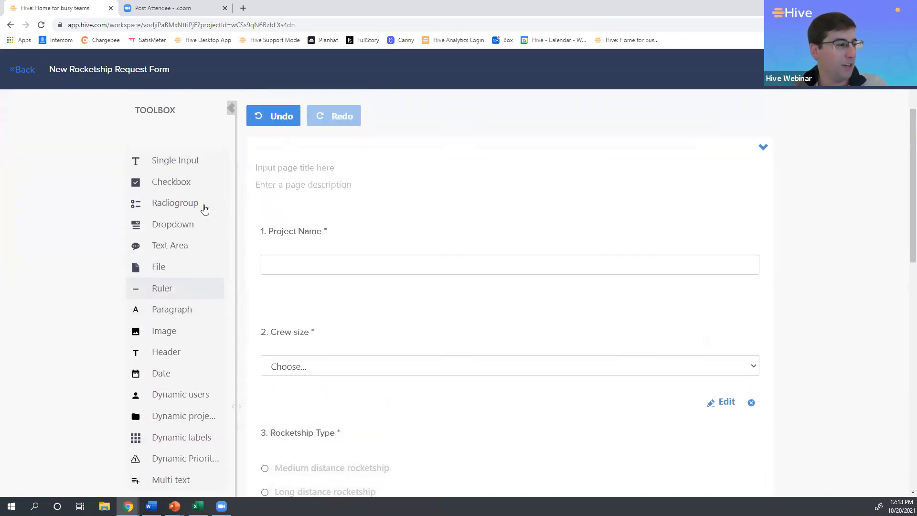
left_click(184, 168)
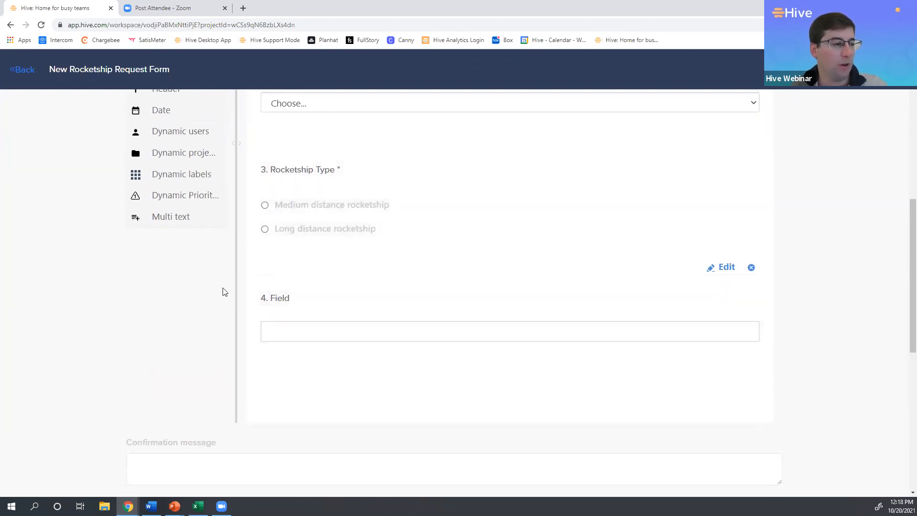
left_click(719, 267)
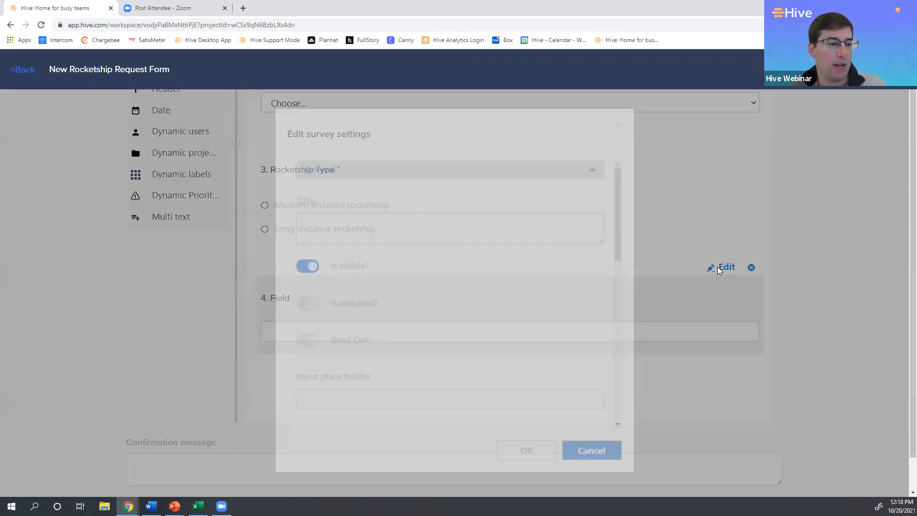
type("Buget")
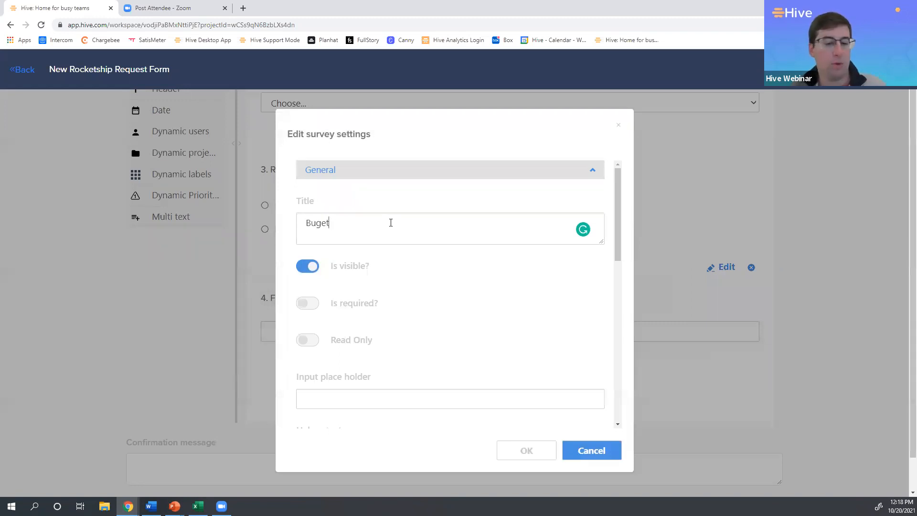
type("d")
left_click(311, 305)
Map the Budget question to the action custom field and project custom field instead of the action description, and save its settings.
scroll(399, 313, "down", 5)
scroll(382, 296, "down", 2)
left_click(324, 272)
left_click(305, 170)
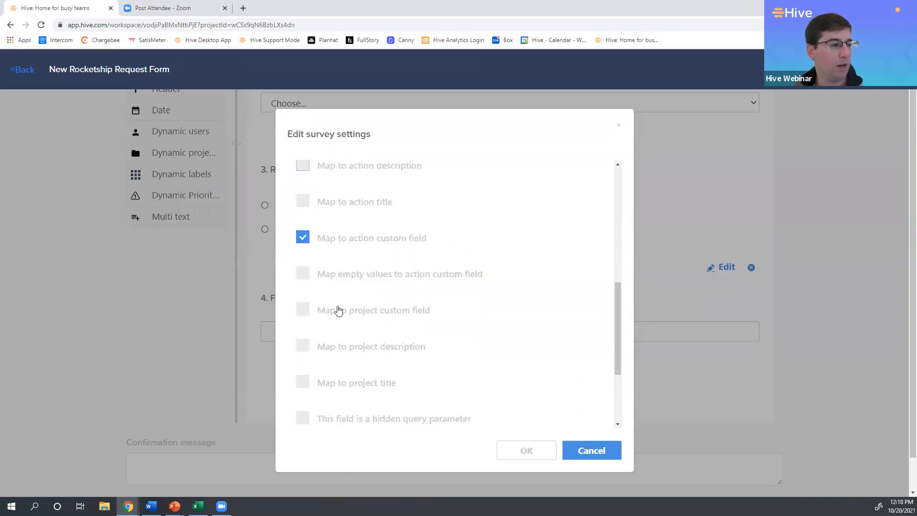
left_click(305, 315)
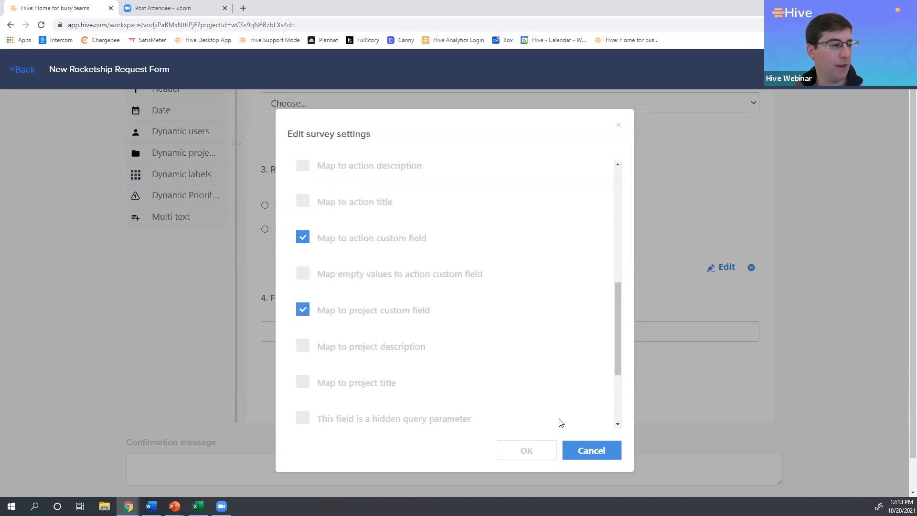
scroll(444, 416, "down", 2)
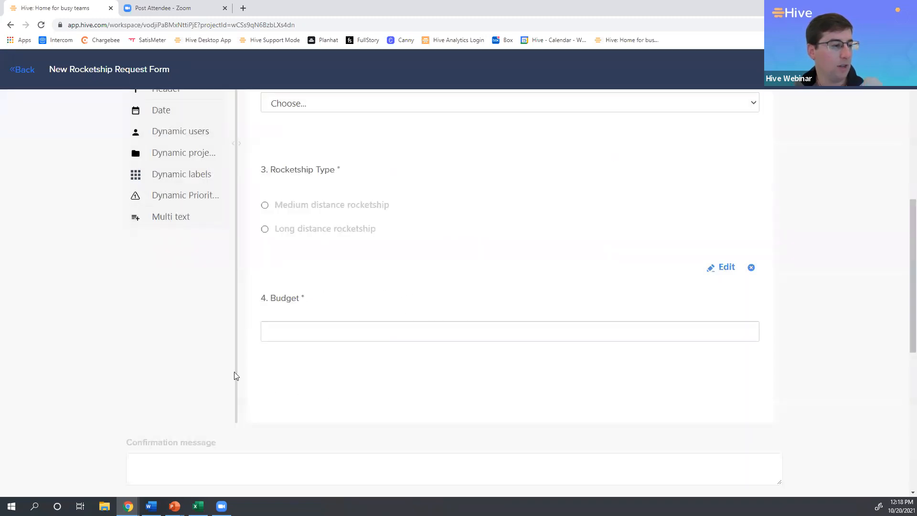
Add a Date question below the Budget question.
scroll(205, 344, "up", 4)
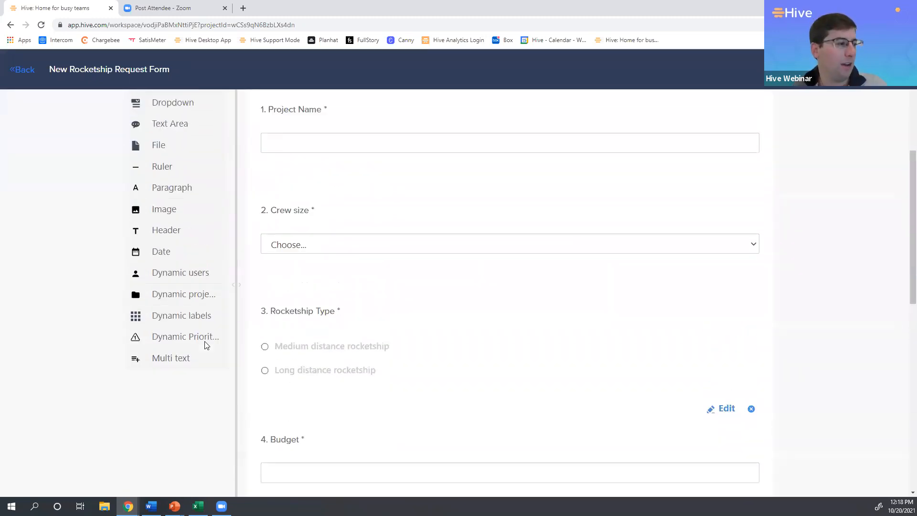
left_click(184, 304)
scroll(453, 342, "down", 5)
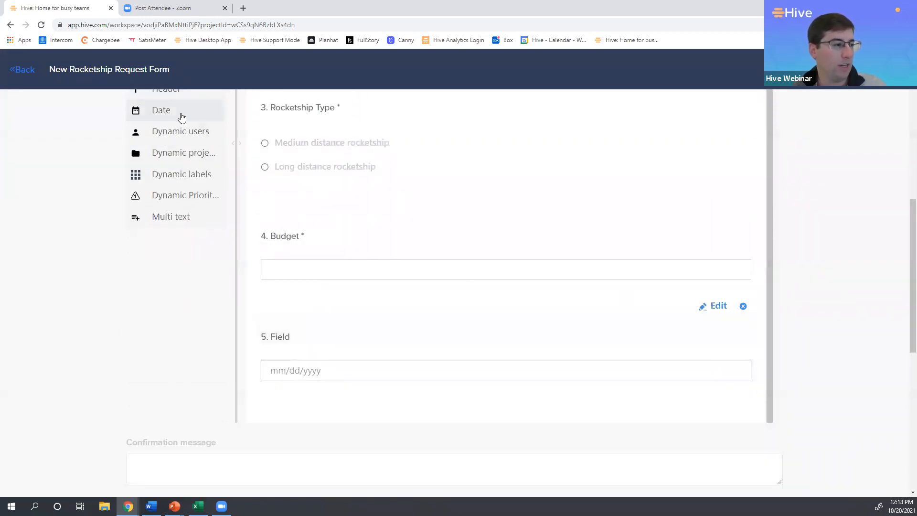
Title the new Date question "Expected Delivery Date" and make it required.
left_click(712, 306)
left_click(307, 303)
left_click(342, 238)
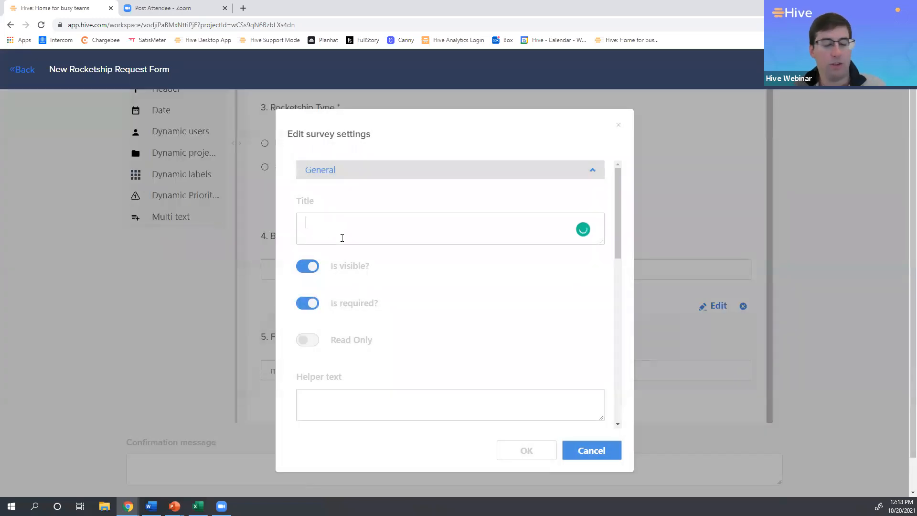
type("Expected Delivery Date")
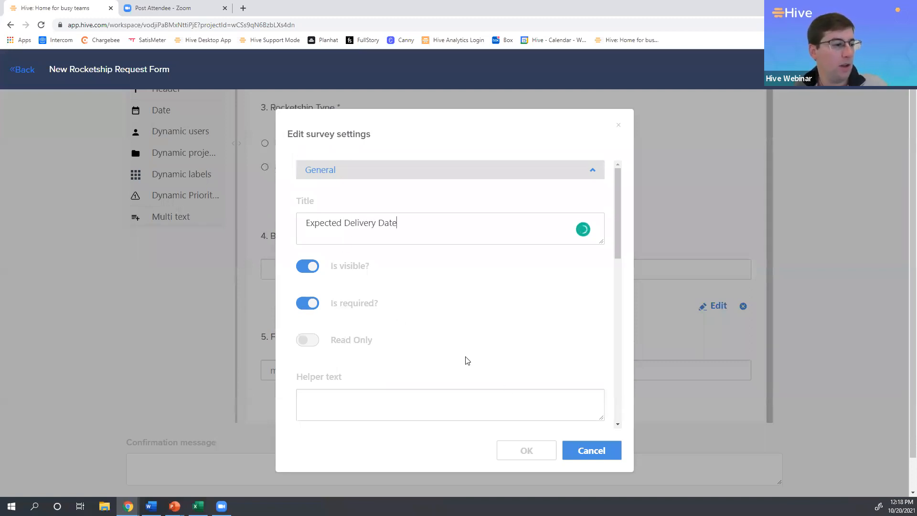
Map Expected Delivery Date to the action custom field, project custom field and action due date, and save its settings.
scroll(465, 361, "down", 6)
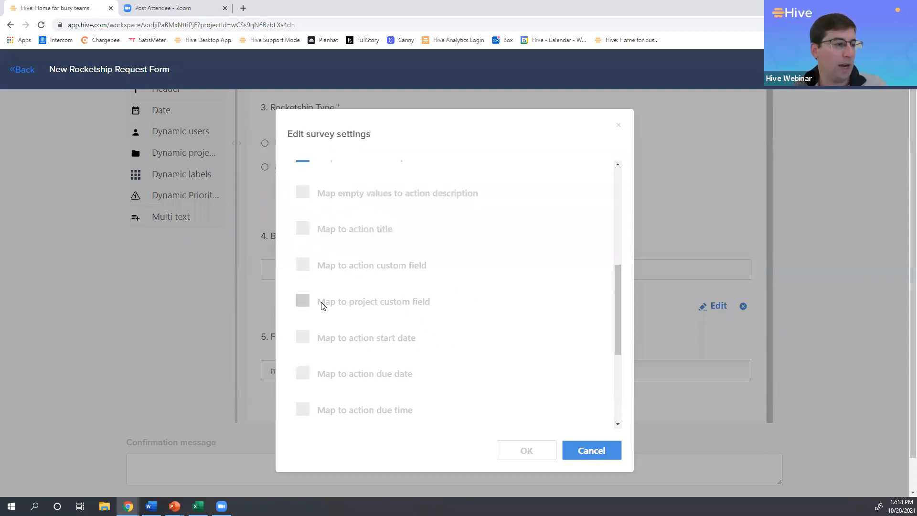
left_click(305, 268)
left_click(303, 338)
scroll(449, 330, "down", 1)
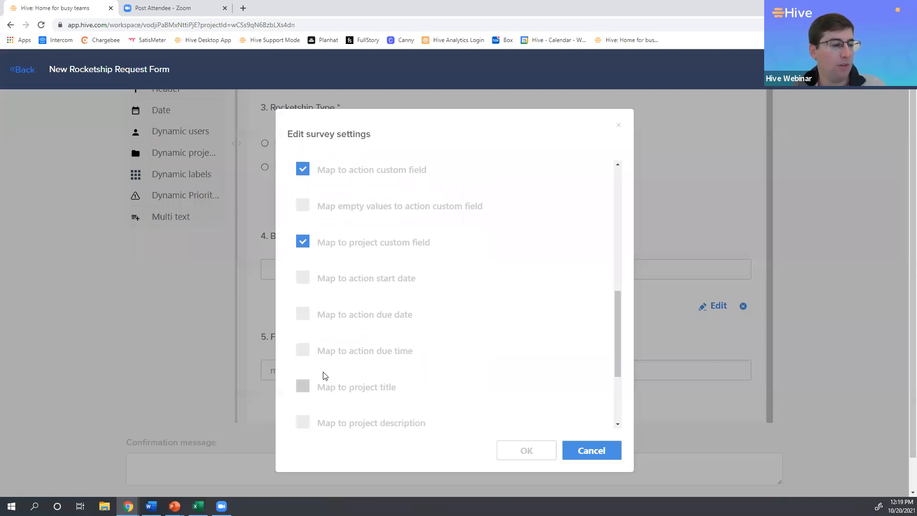
scroll(320, 344, "up", 2)
scroll(320, 344, "down", 2)
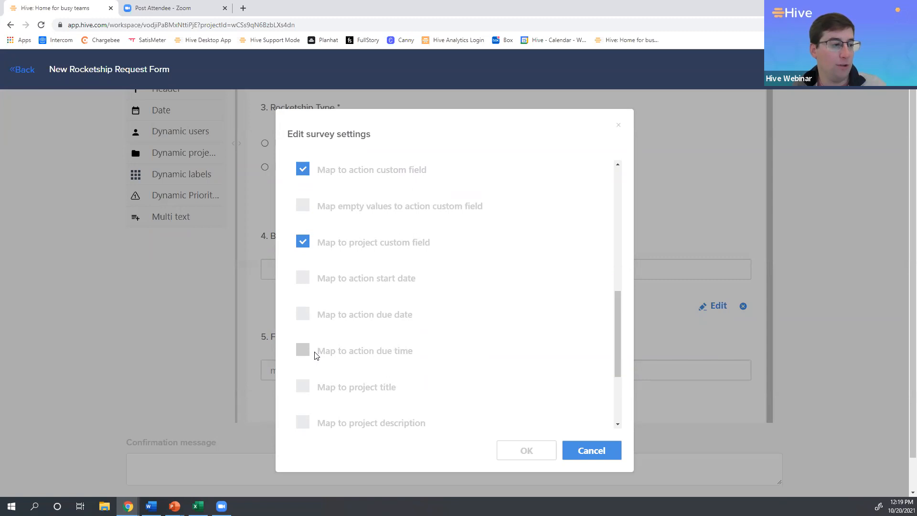
left_click(303, 315)
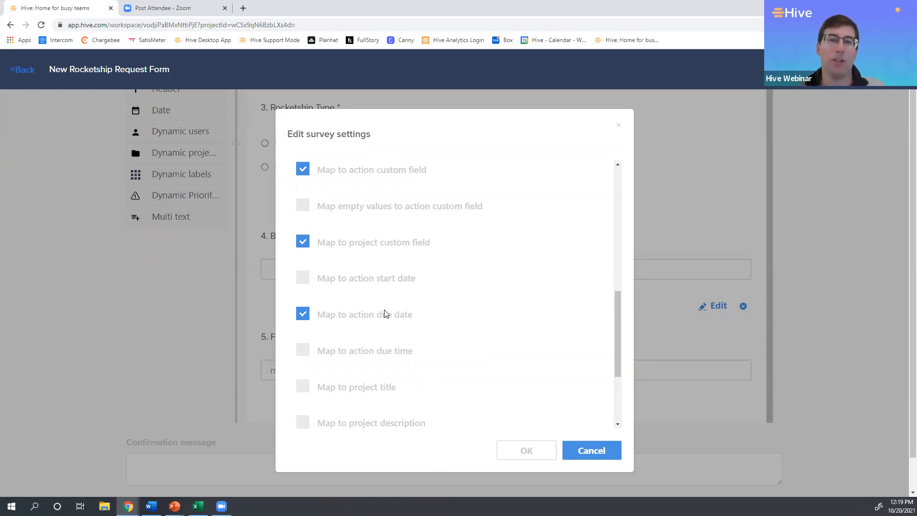
scroll(423, 341, "up", 3)
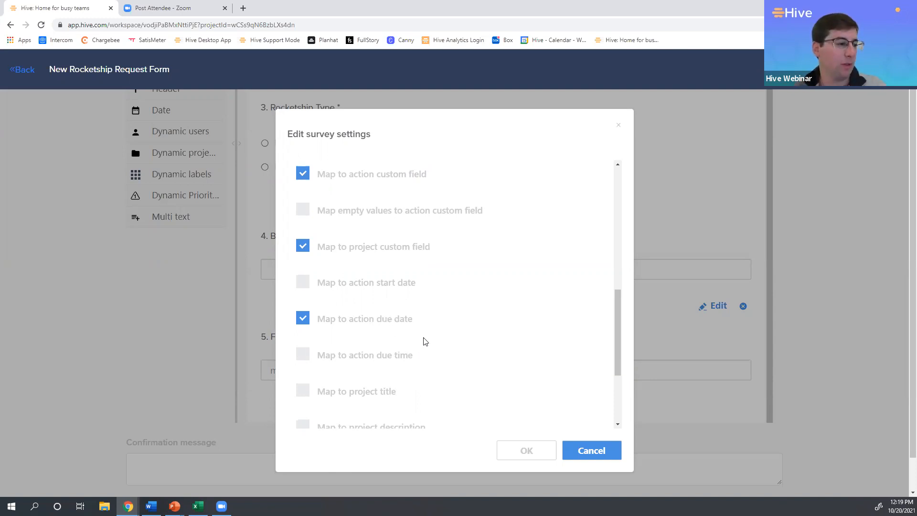
scroll(494, 396, "down", 3)
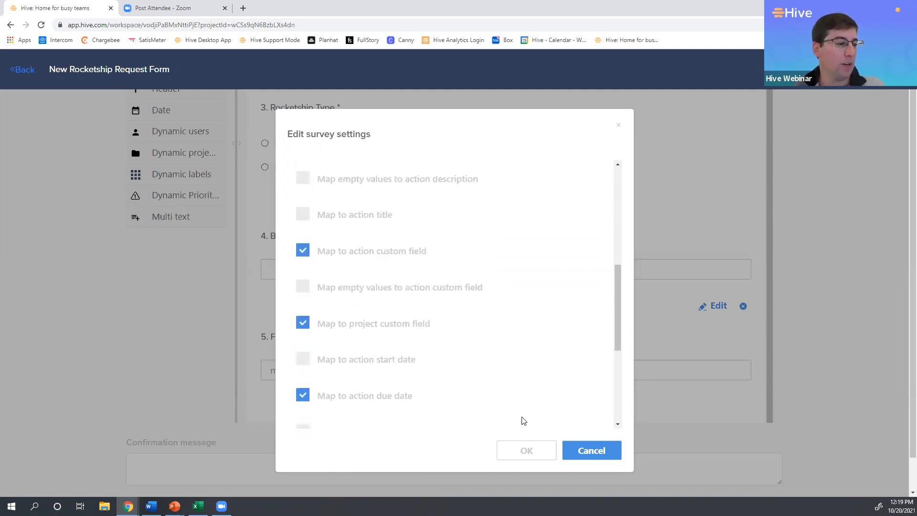
left_click(528, 450)
Have each form submission added to the New Rocketship Intake Requests project.
scroll(406, 280, "up", 1)
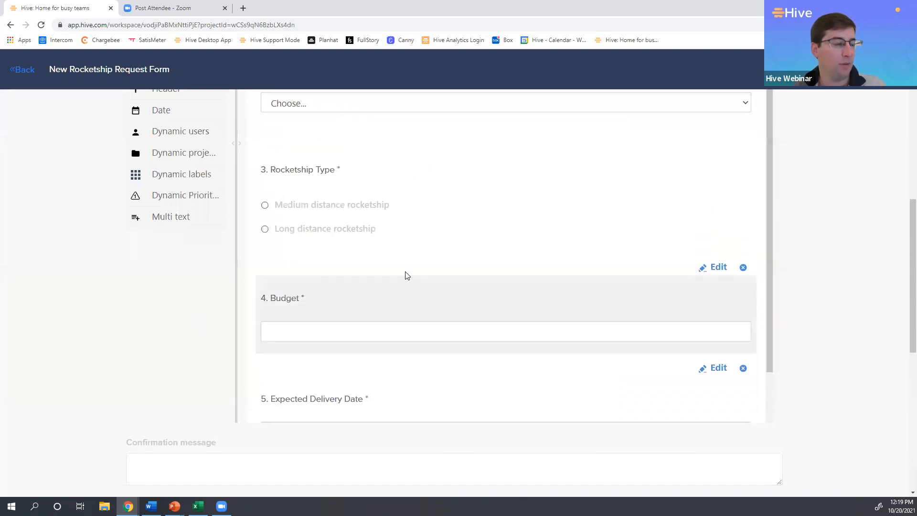
scroll(207, 272, "up", 6)
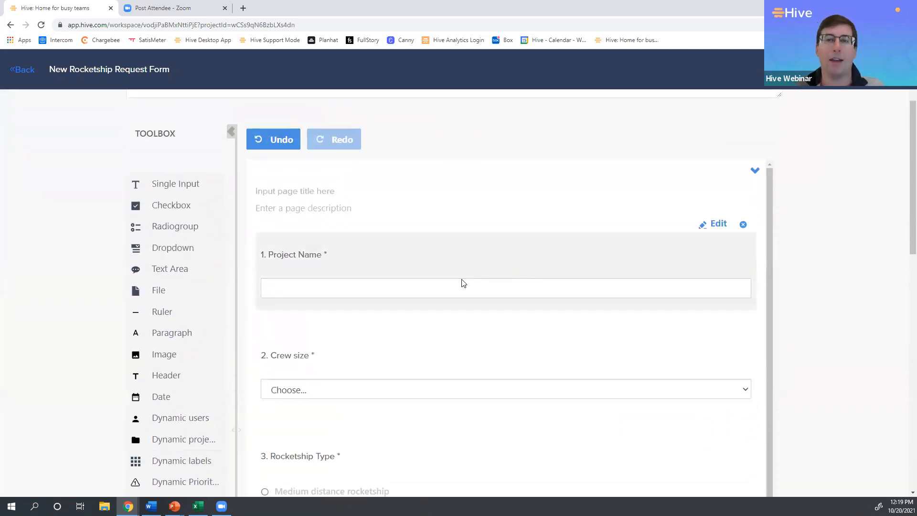
scroll(546, 301, "down", 2)
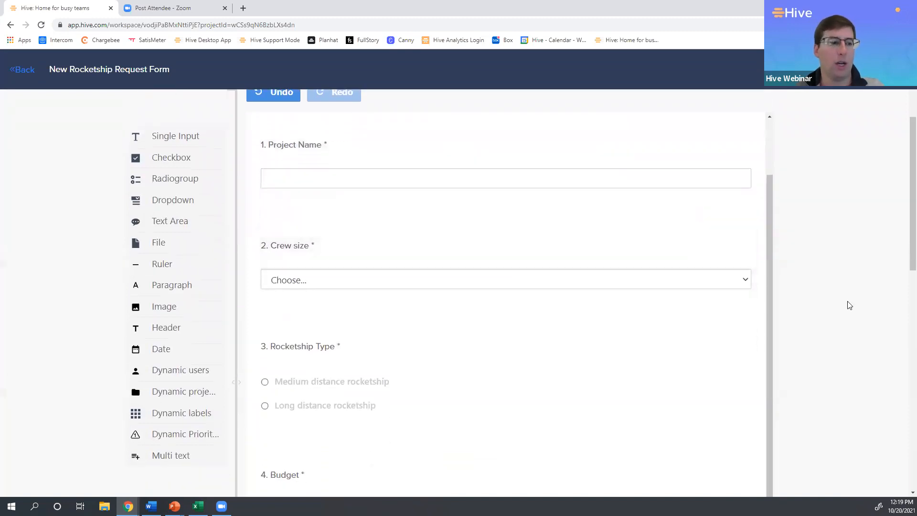
scroll(846, 306, "down", 3)
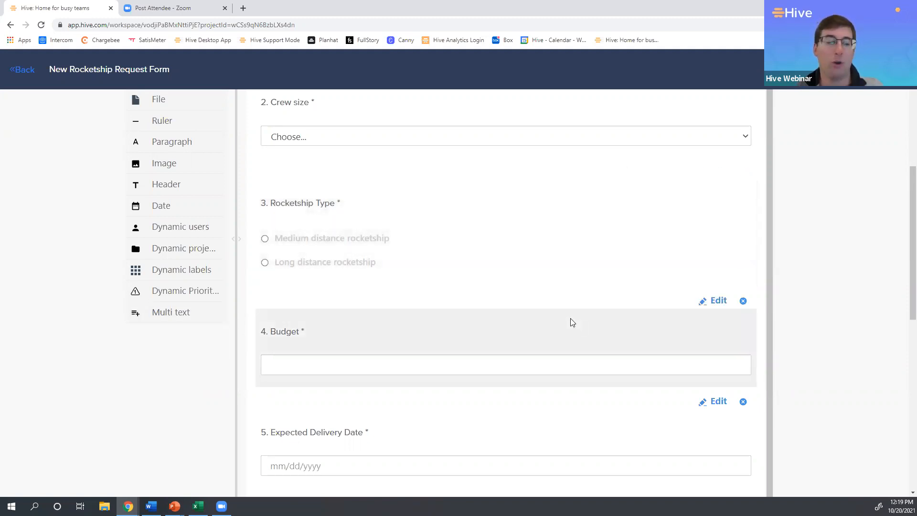
scroll(156, 336, "down", 1)
scroll(154, 334, "down", 5)
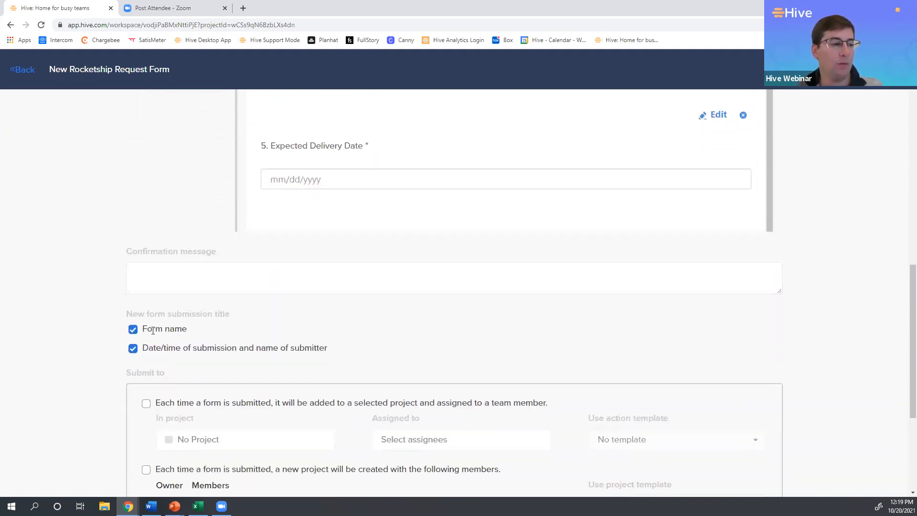
scroll(153, 330, "down", 4)
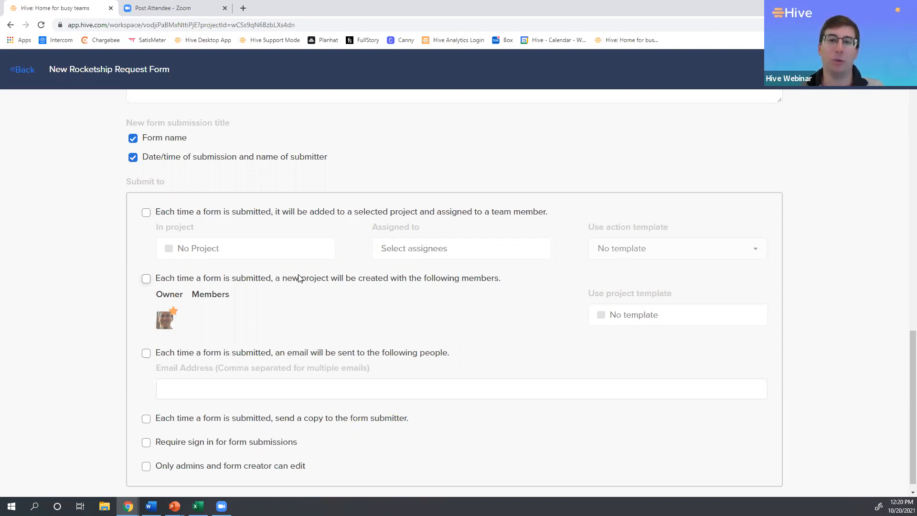
left_click(146, 212)
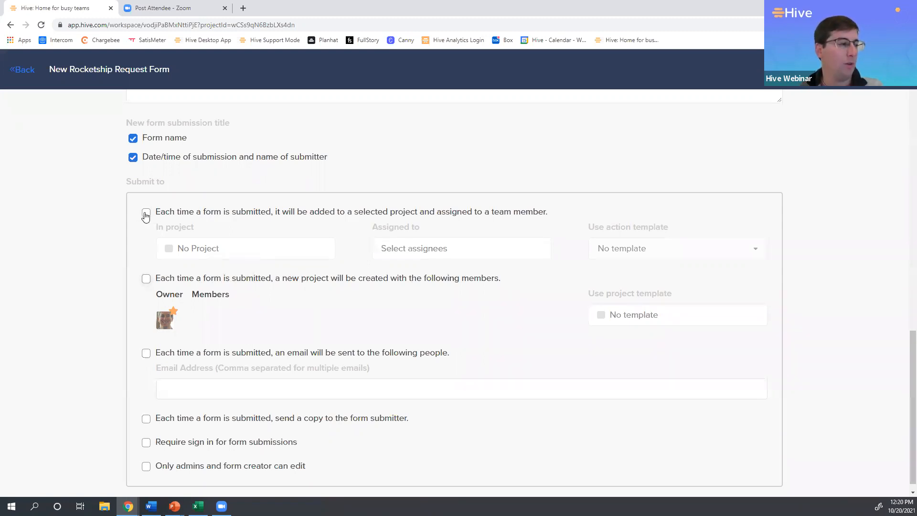
left_click(191, 253)
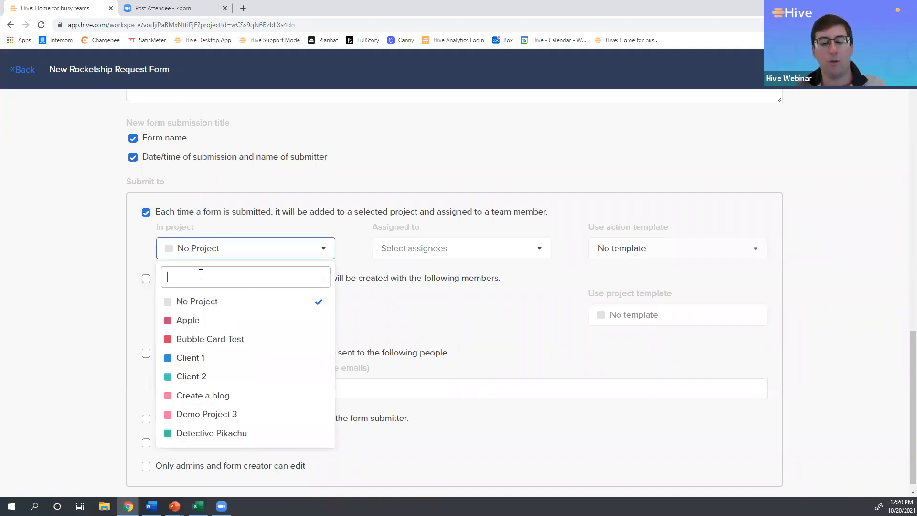
type("newr")
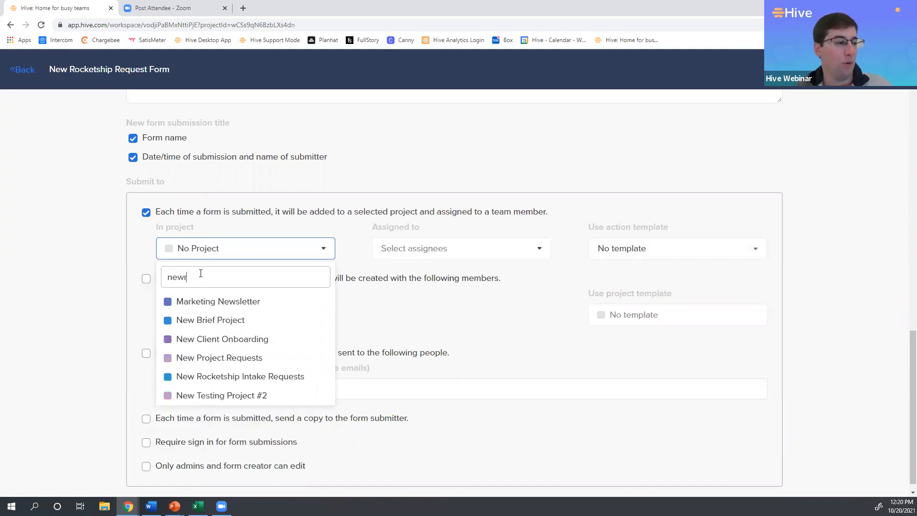
key("BackSpace")
type("rock")
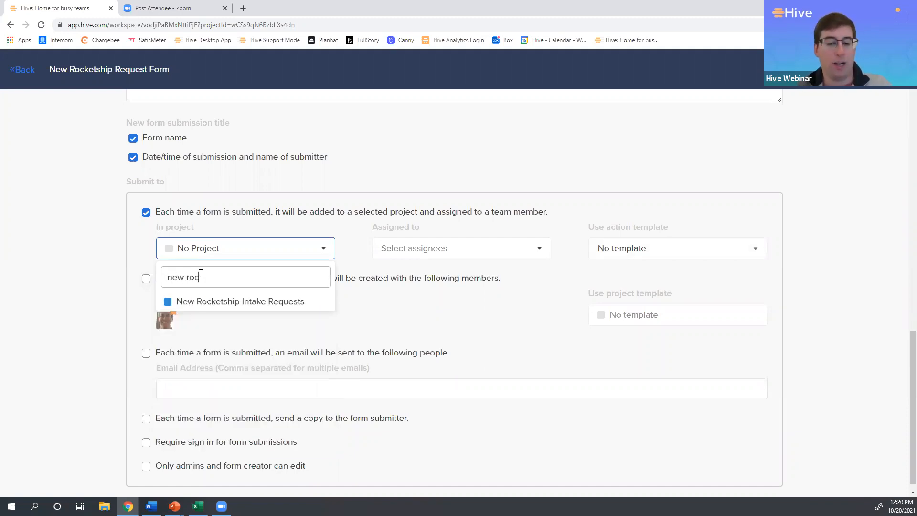
left_click(213, 307)
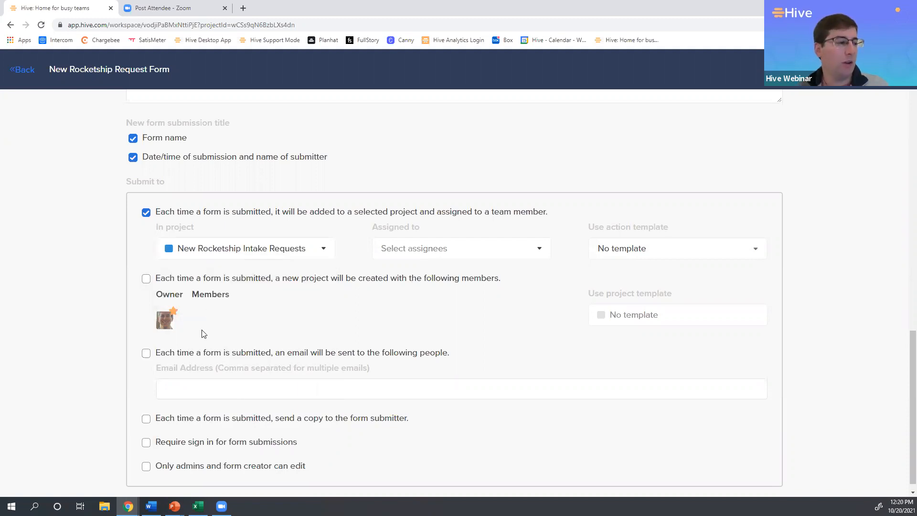
Assign the form submissions to yourself and one additional team member.
left_click(424, 252)
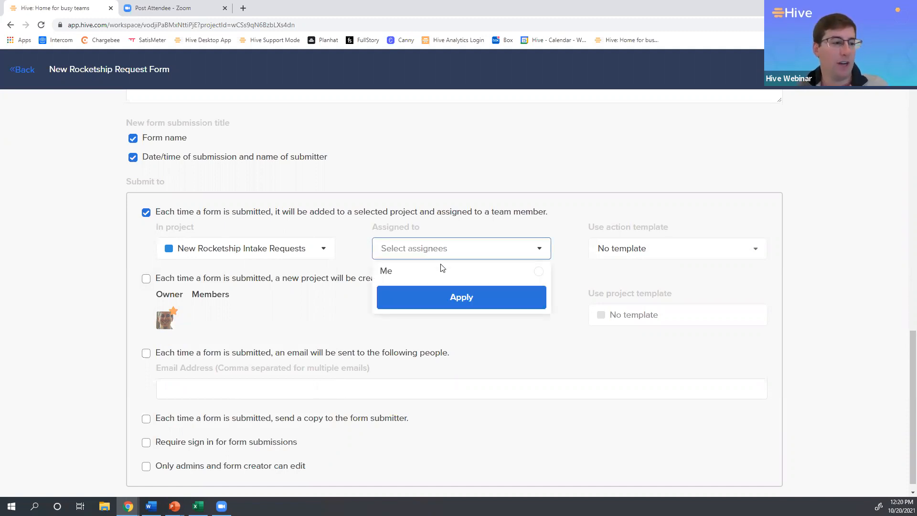
left_click(410, 306)
left_click(418, 278)
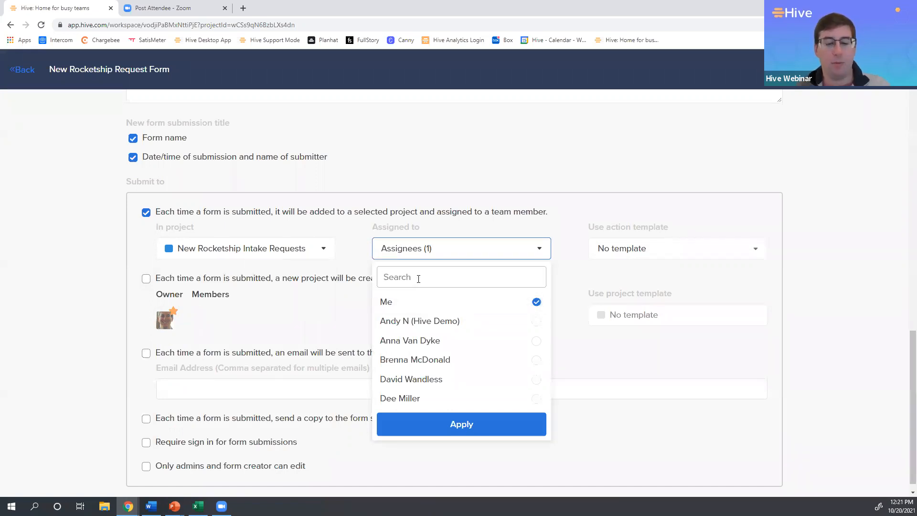
type("gina")
left_click(414, 302)
left_click(442, 327)
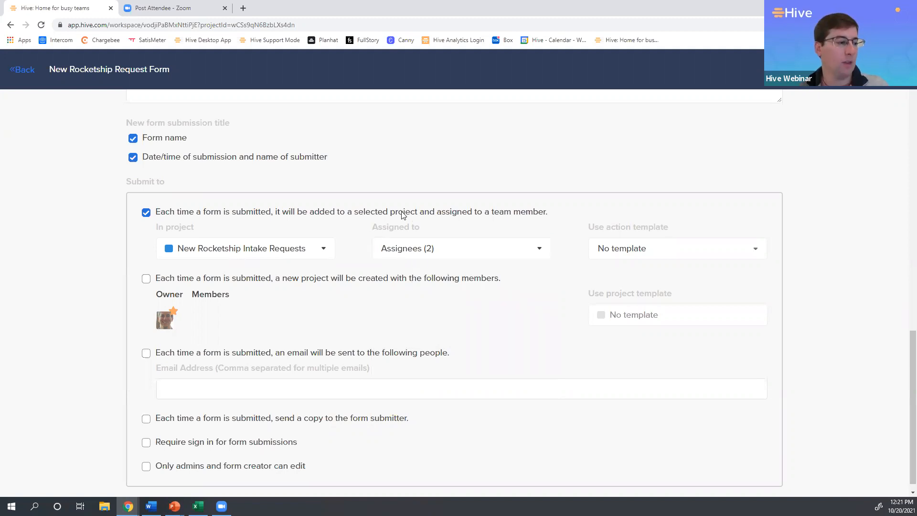
Save the form and pin New Rocketship Request Form as a shortcut for creating new items.
scroll(827, 180, "up", 15)
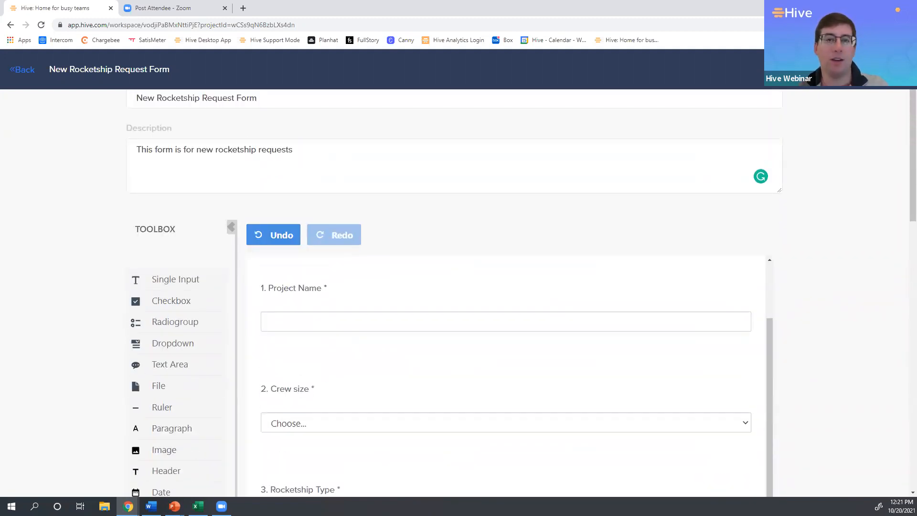
left_click(872, 70)
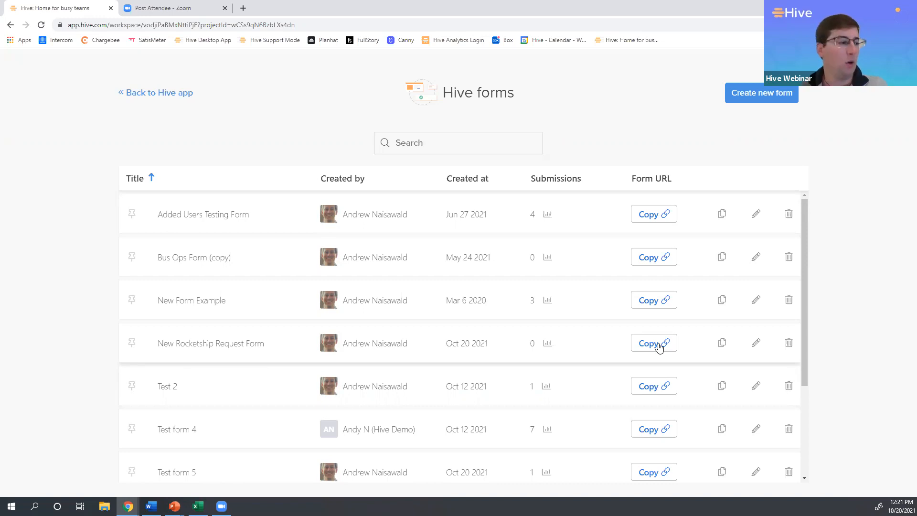
left_click(131, 345)
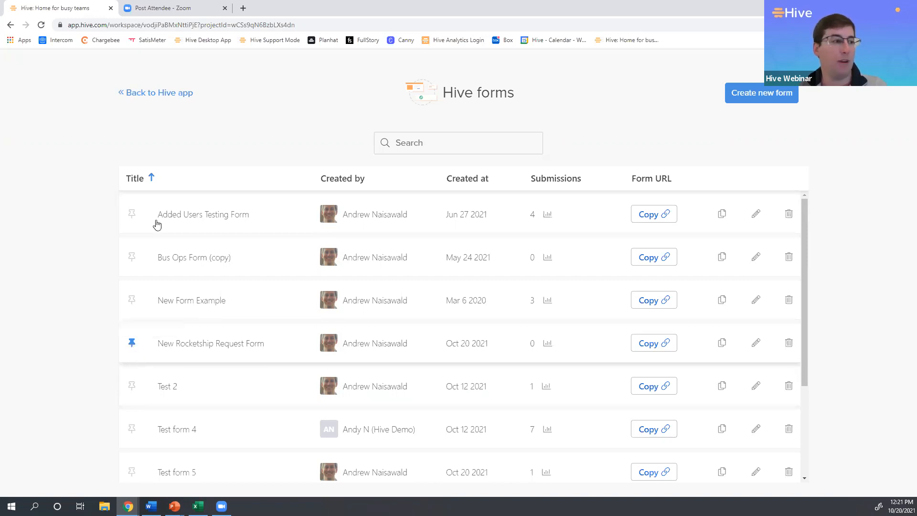
Return to the project, view the request form through its pinned shortcut, and go back to the project.
left_click(159, 93)
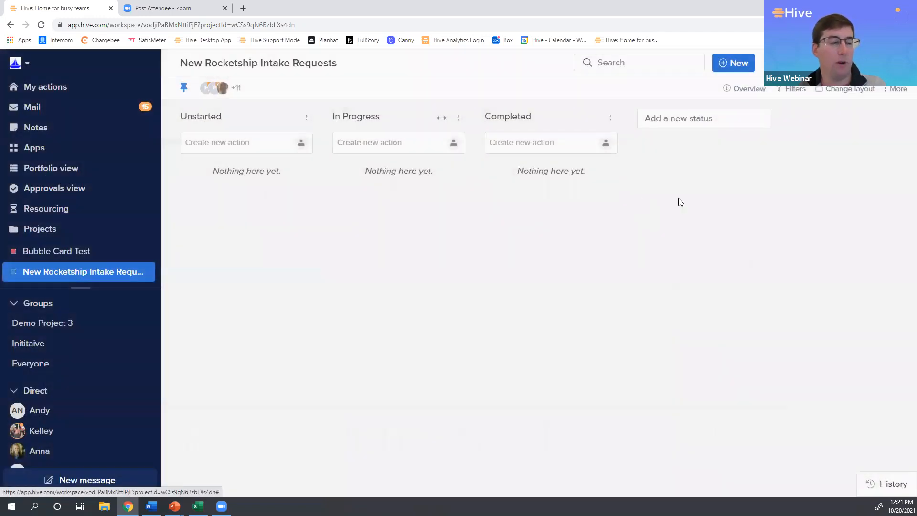
left_click(745, 67)
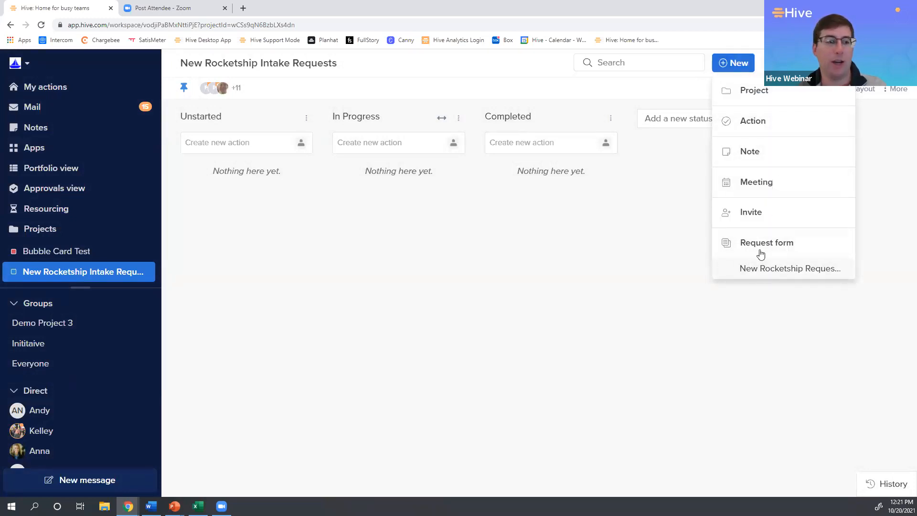
left_click(755, 270)
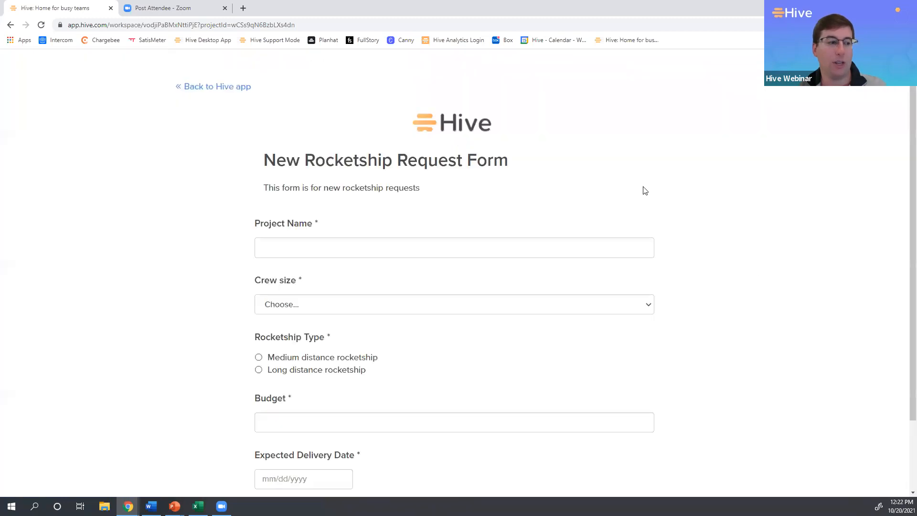
left_click(242, 96)
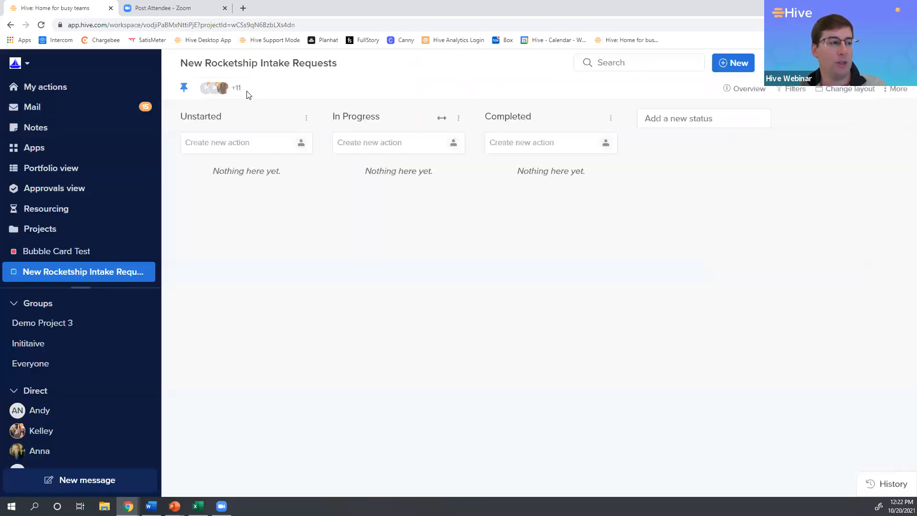
Open New Rocketship Request Form from the full list of request forms.
left_click(742, 69)
left_click(759, 244)
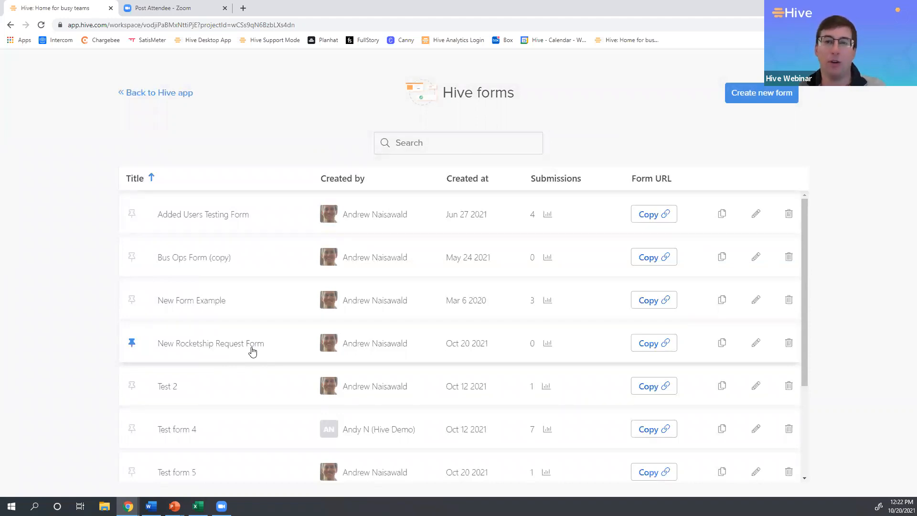
left_click(253, 351)
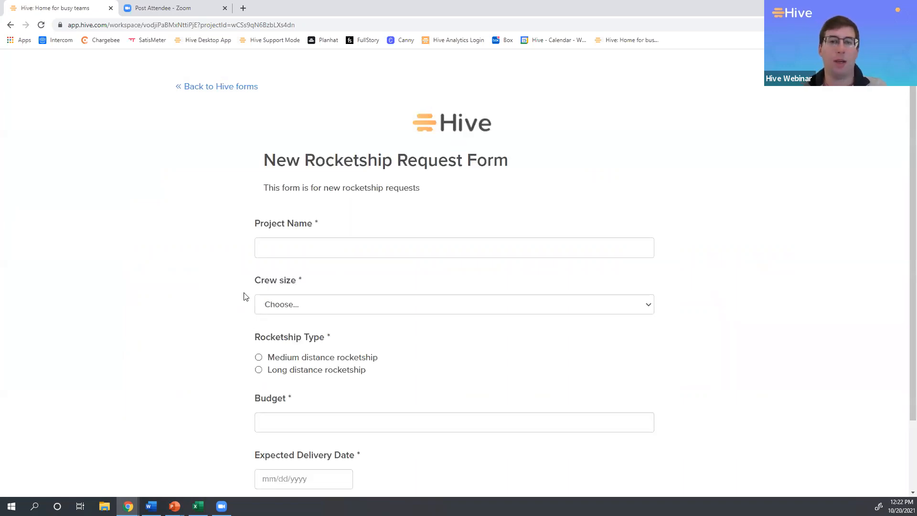
Enter "Rocketship to Mars" as the Project Name in the request form.
left_click(271, 249)
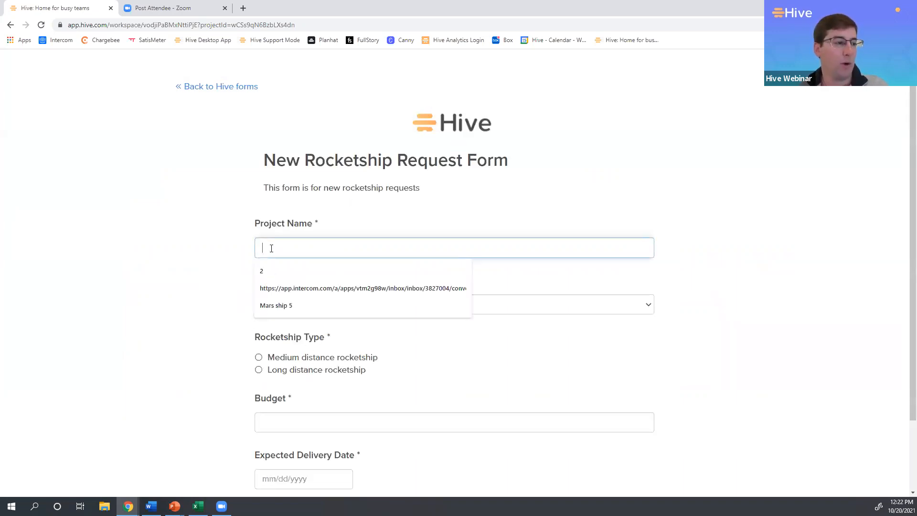
type("R")
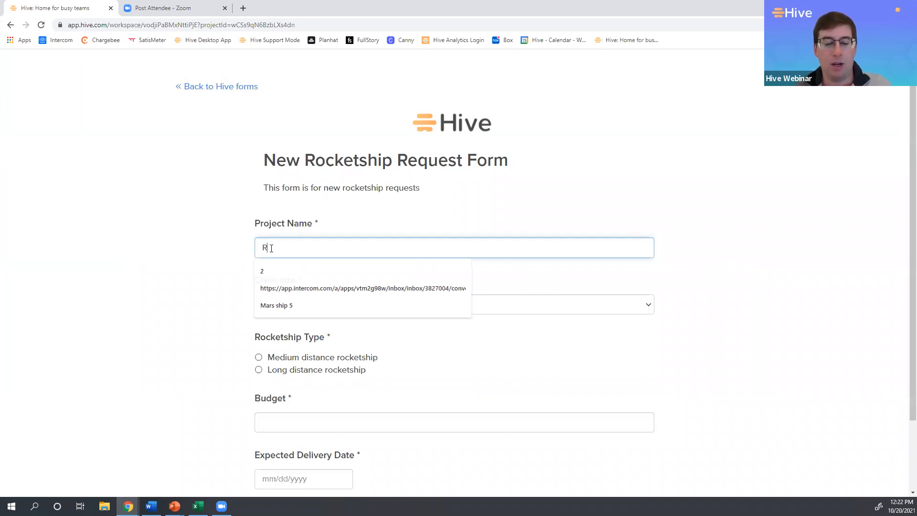
type("ocketship to")
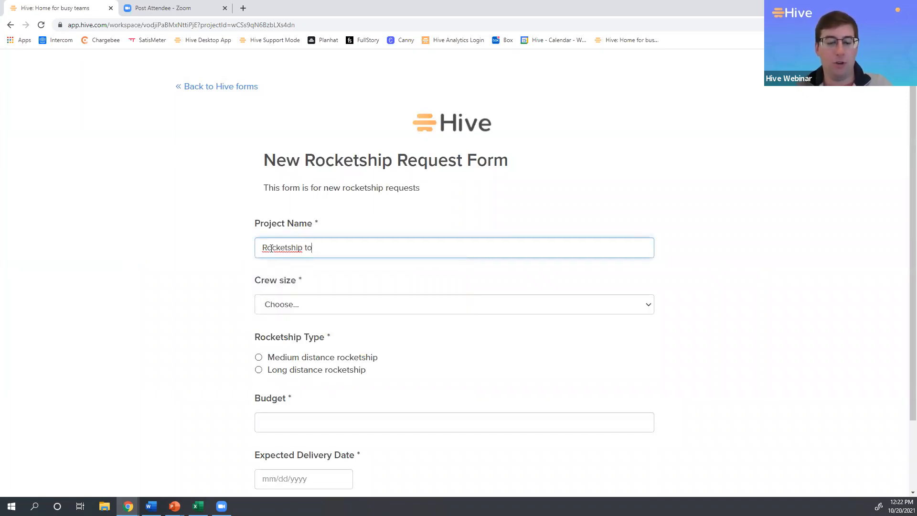
type(" Mars")
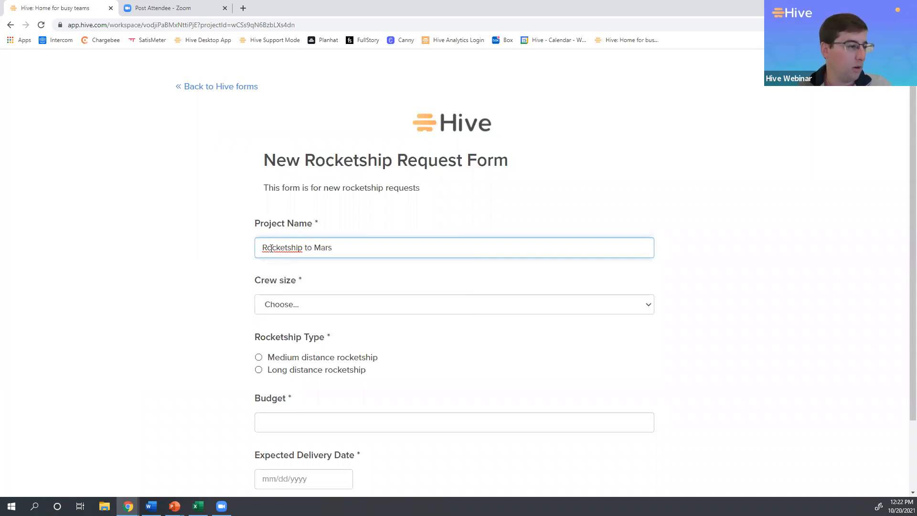
Choose 5-6 as the Crew size and Long distance rocketship as the Rocketship Type in the request form.
left_click(203, 265)
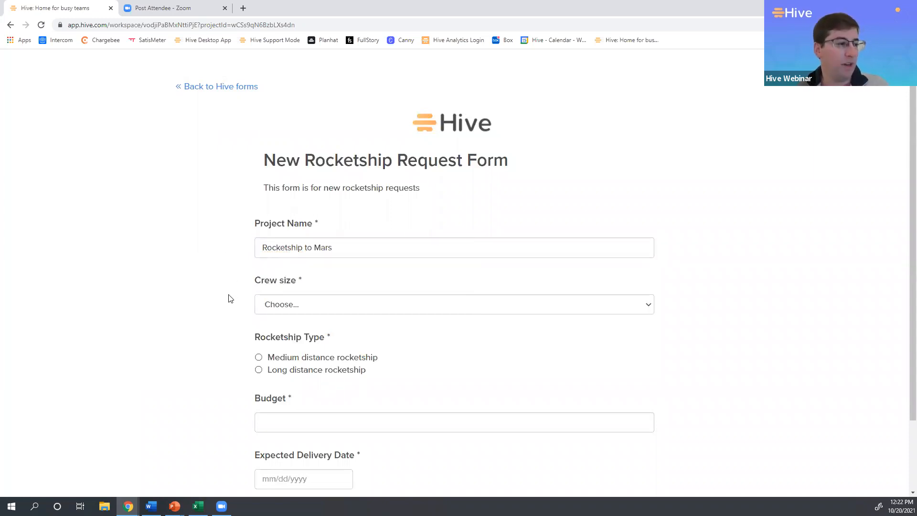
scroll(228, 298, "down", 1)
left_click(295, 259)
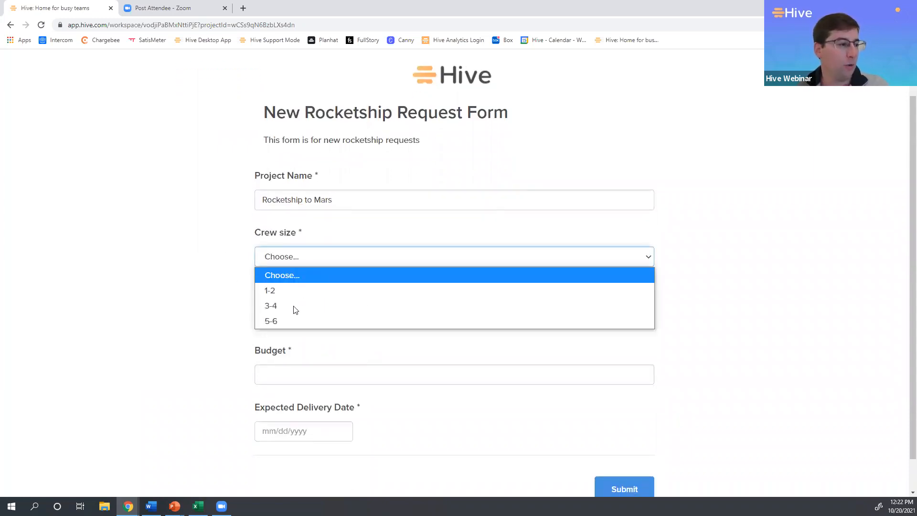
left_click(291, 322)
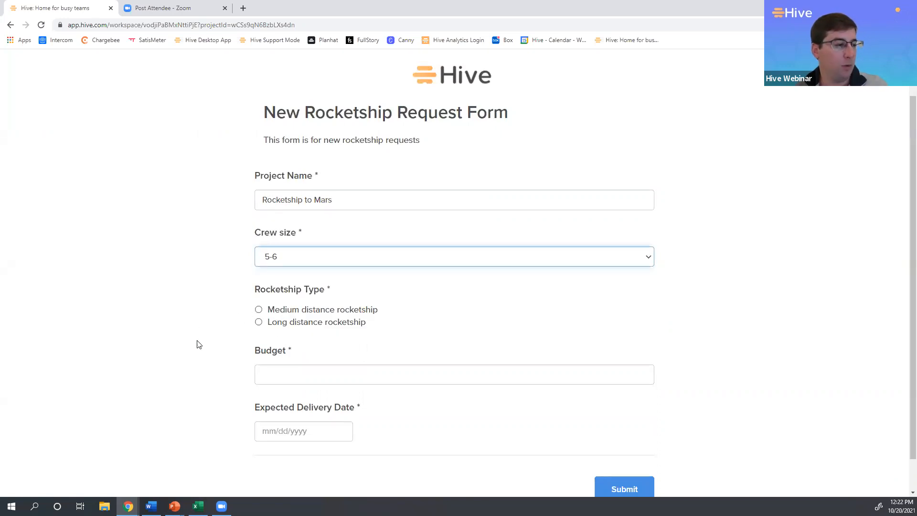
left_click(259, 323)
Enter "30 Million" as the Budget in the request form.
left_click(286, 376)
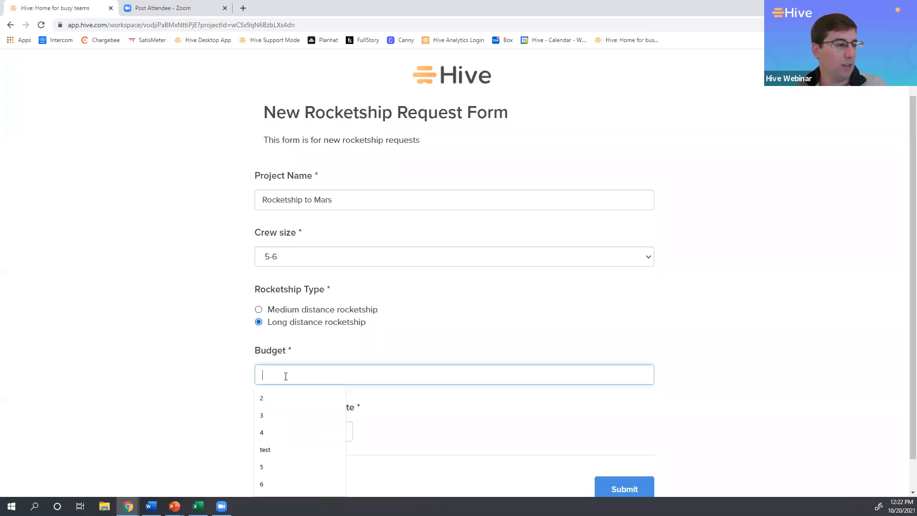
type("30 Mi")
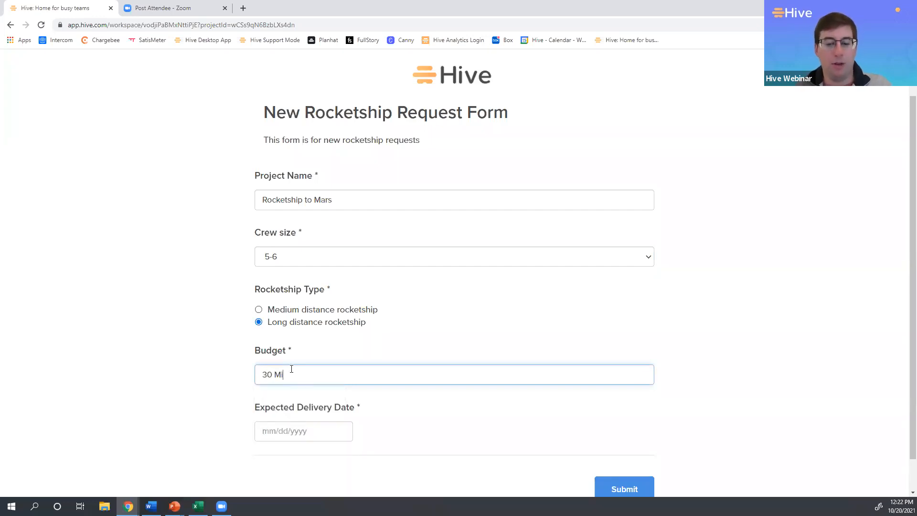
type("llison")
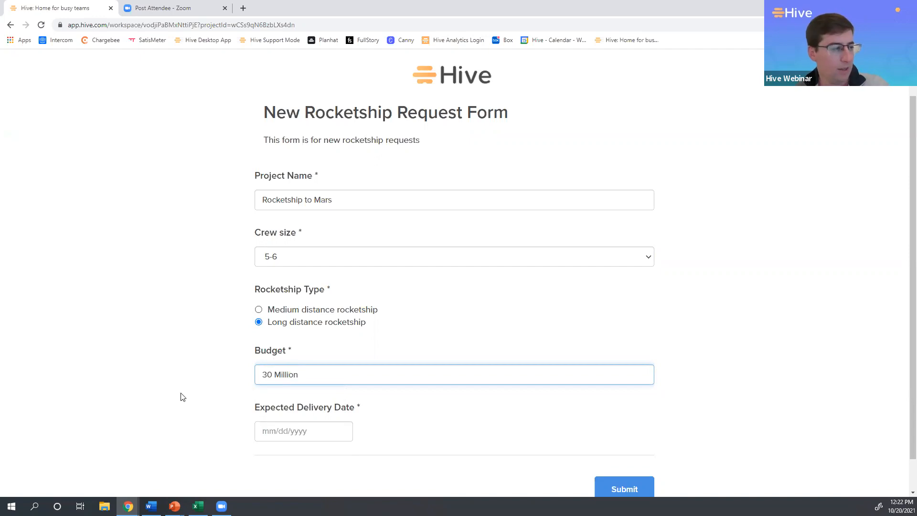
Set the Expected Delivery Date to 04/29/2022 in the request form.
left_click(262, 430)
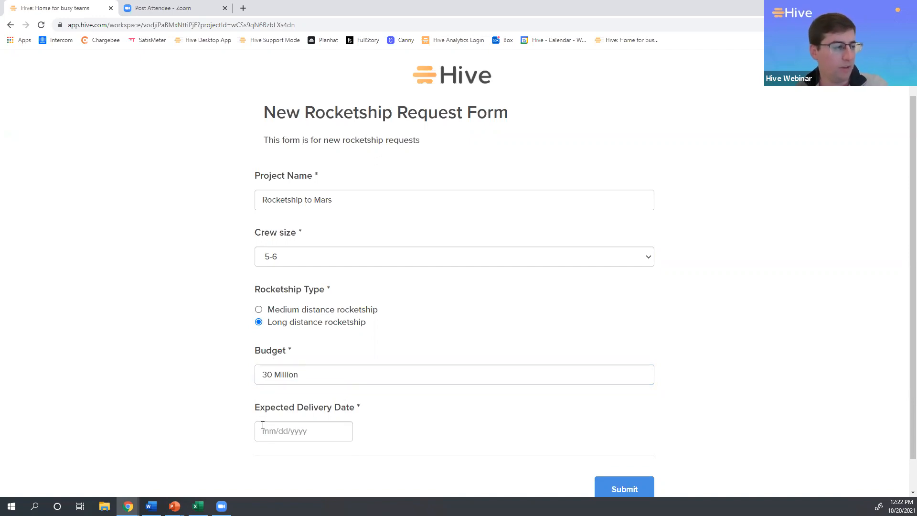
left_click(388, 239)
left_click(388, 239)
left_click(388, 239)
left_click(387, 239)
left_click(387, 238)
left_click(387, 239)
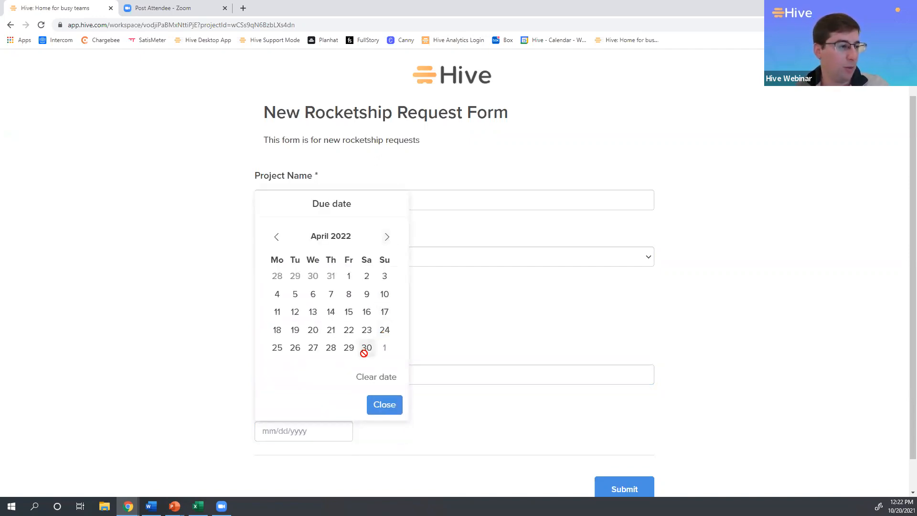
left_click(347, 353)
left_click(382, 404)
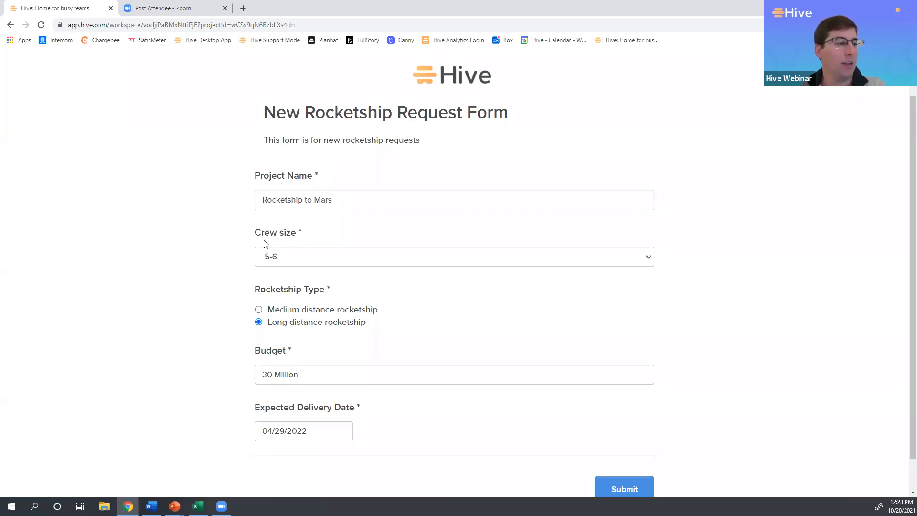
Submit the completed New Rocketship Request Form.
left_click_drag(303, 234, 296, 232)
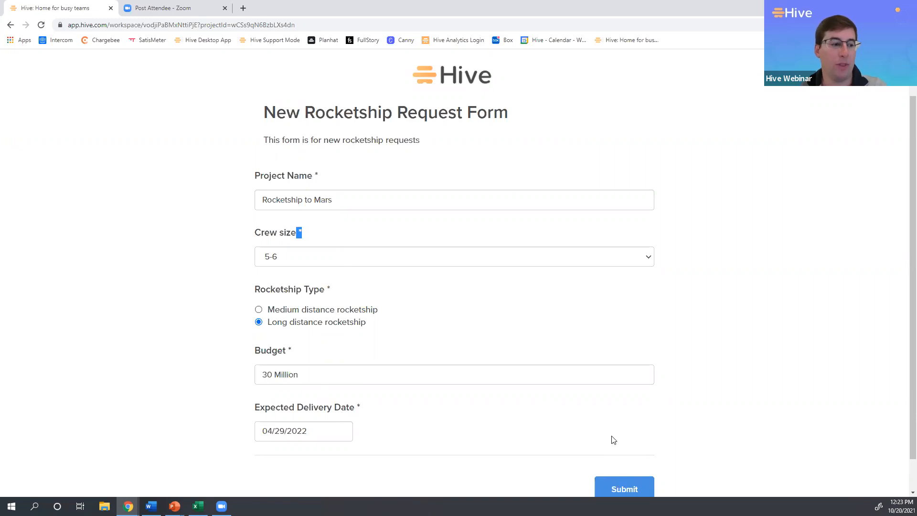
left_click(602, 420)
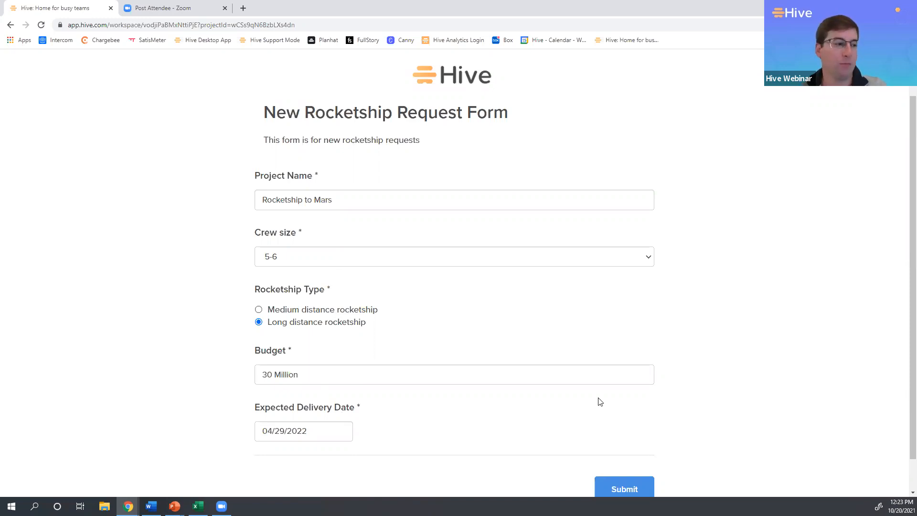
scroll(599, 402, "down", 1)
left_click(630, 452)
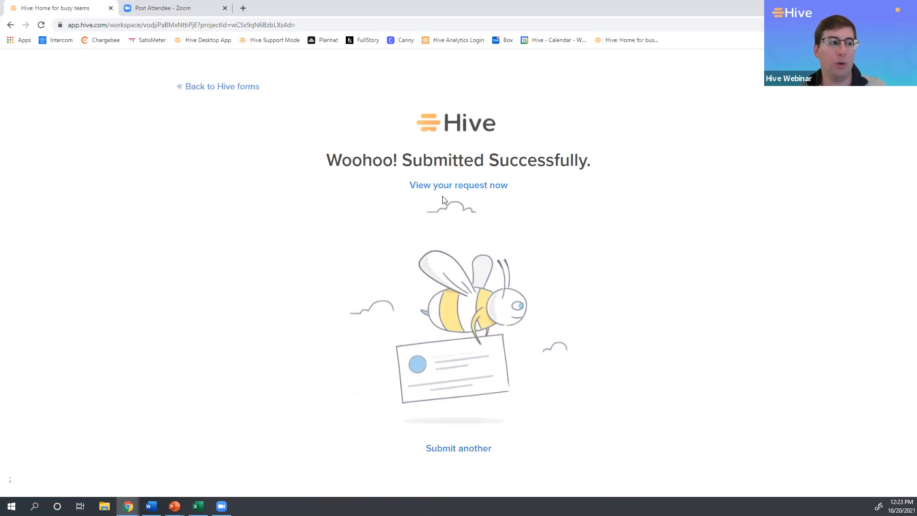
Return to the New Rocketship Intake Requests project and open the Rocketship to Mars action to review its description and custom fields.
left_click(224, 87)
left_click(182, 96)
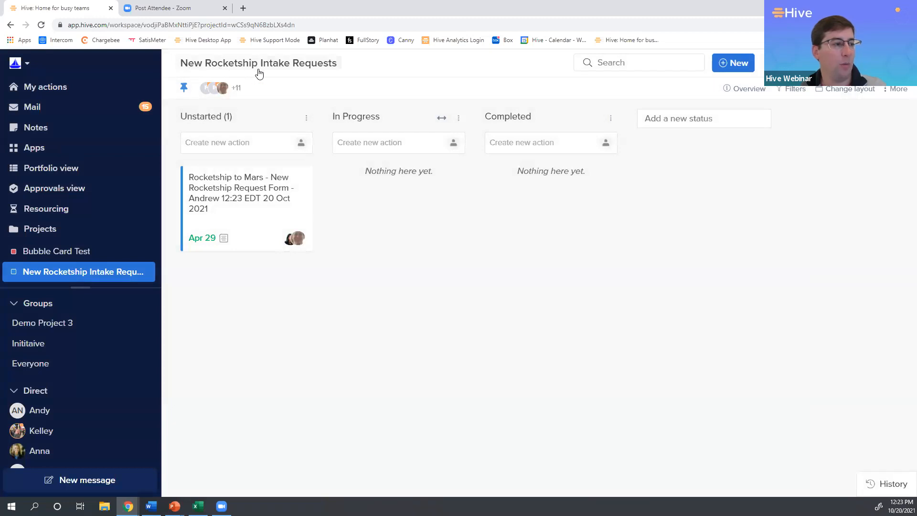
left_click(277, 209)
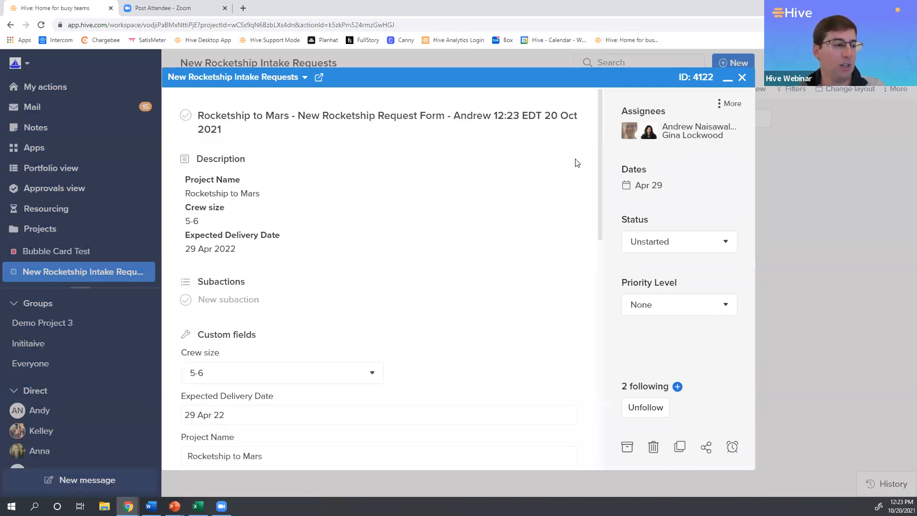
scroll(483, 331, "down", 3)
scroll(419, 189, "up", 3)
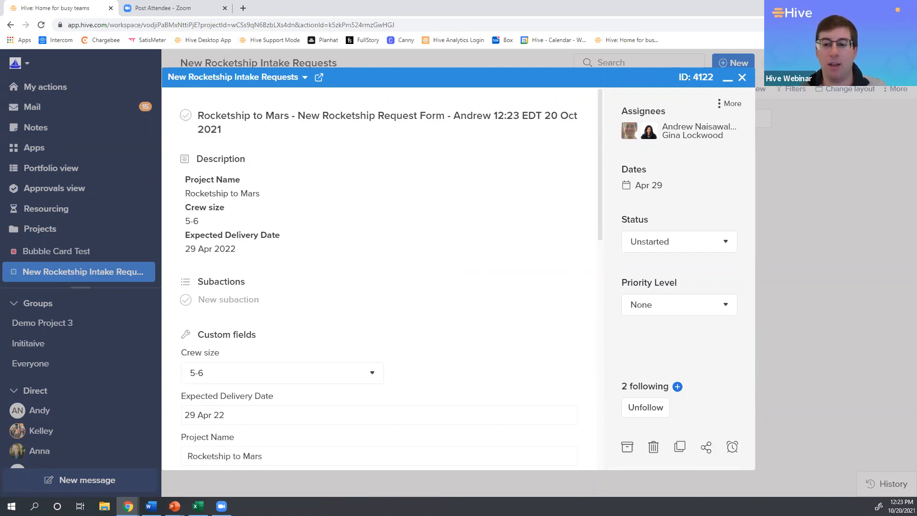
Switch to the presentation slideshow and advance to the Constructing an Intake Process slide that highlights Reviewing the Scope.
key("alt+Tab")
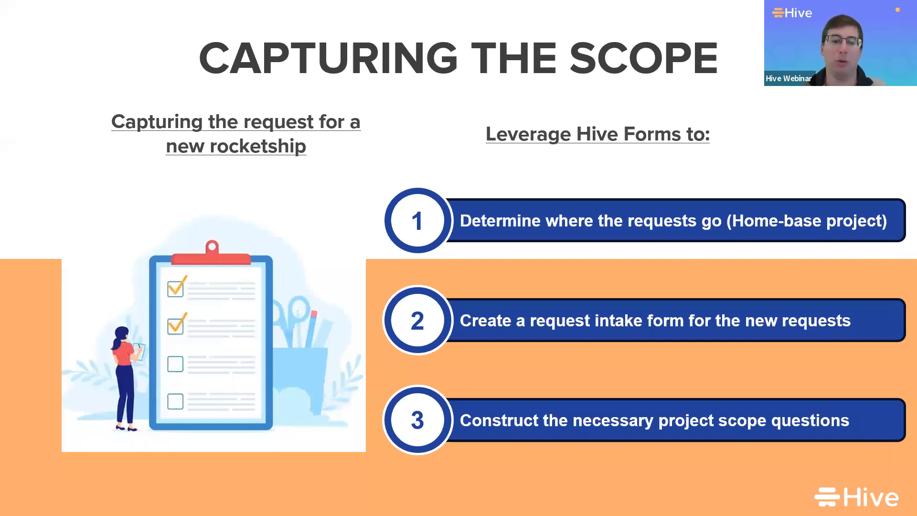
key("Right")
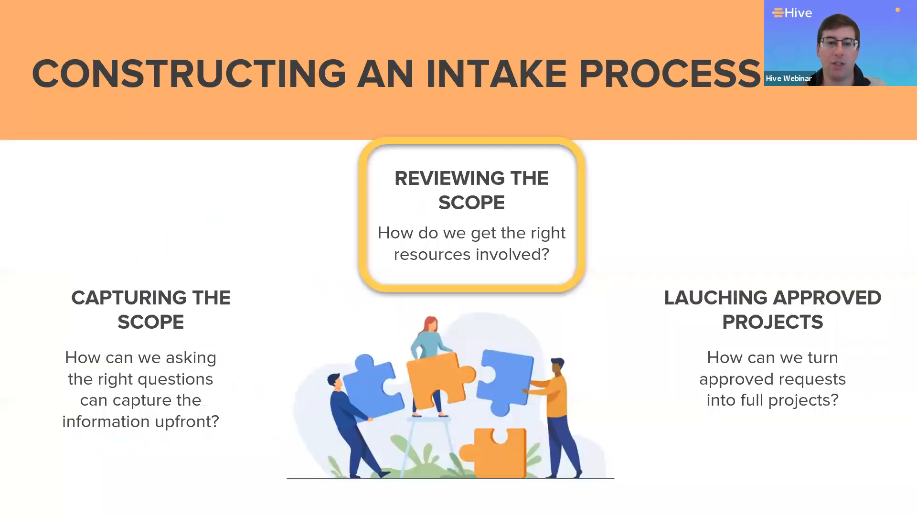
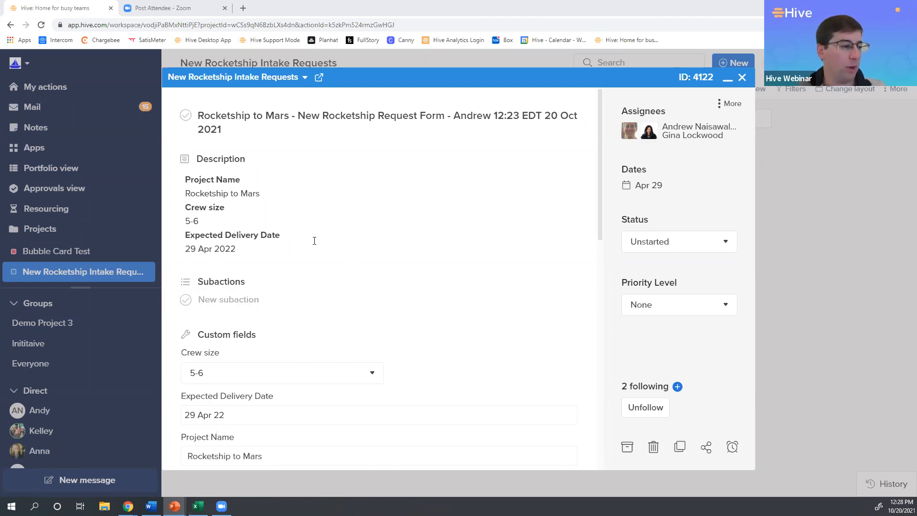
Review the Rocketship to Mars action's description, custom fields, assignees, approvals and comments sections.
scroll(313, 243, "down", 3)
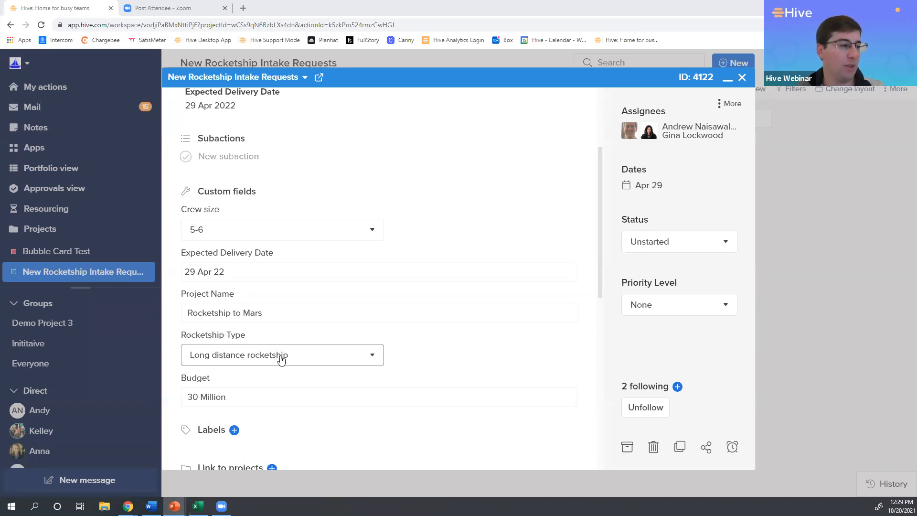
scroll(271, 321, "up", 3)
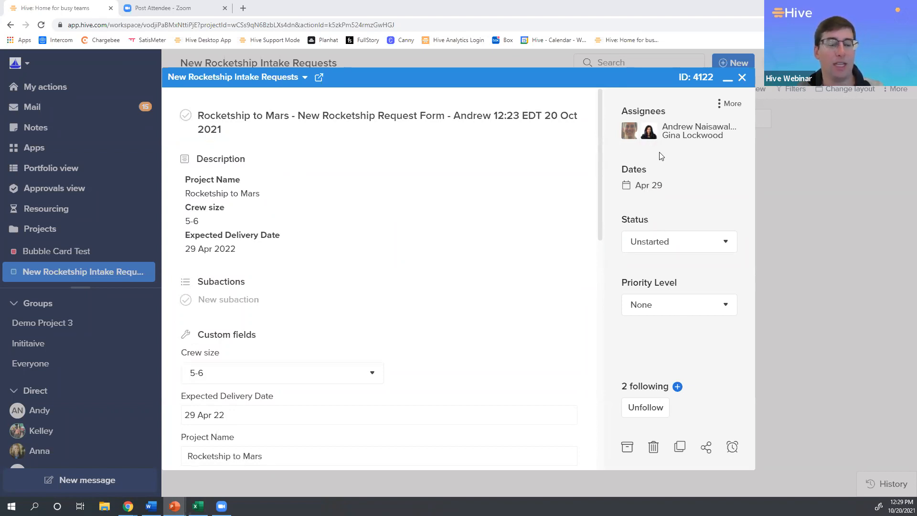
scroll(430, 261, "down", 3)
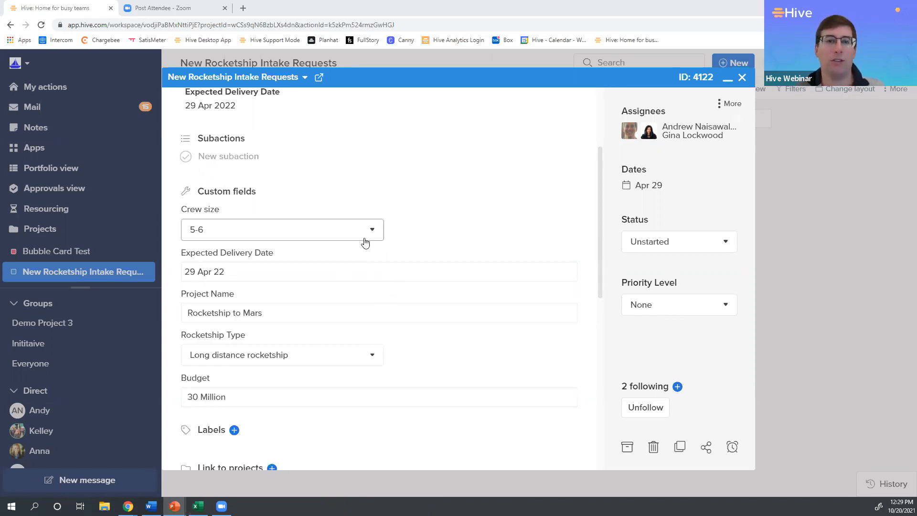
scroll(365, 244, "up", 1)
scroll(364, 245, "down", 4)
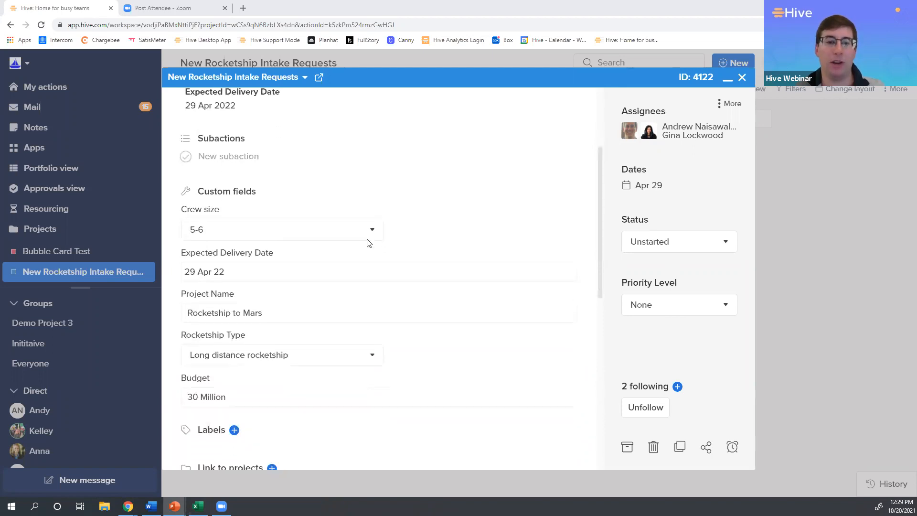
scroll(366, 240, "down", 3)
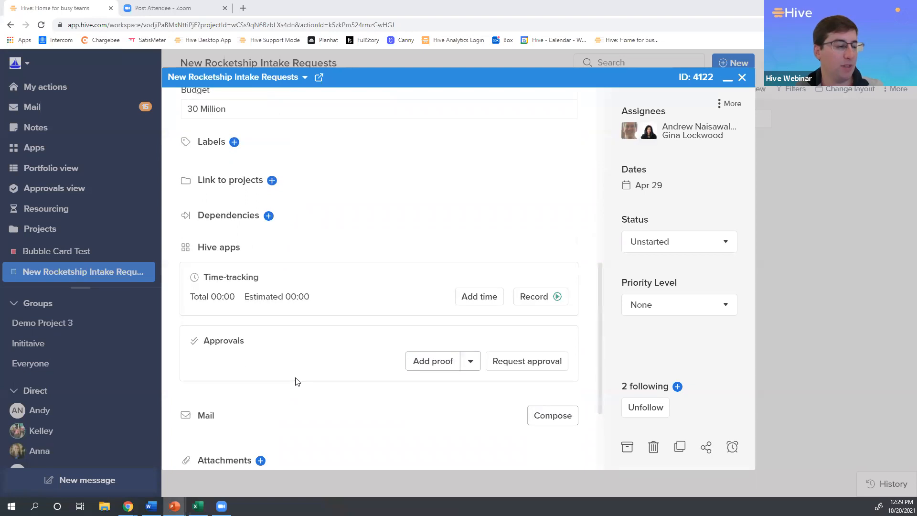
scroll(295, 381, "down", 2)
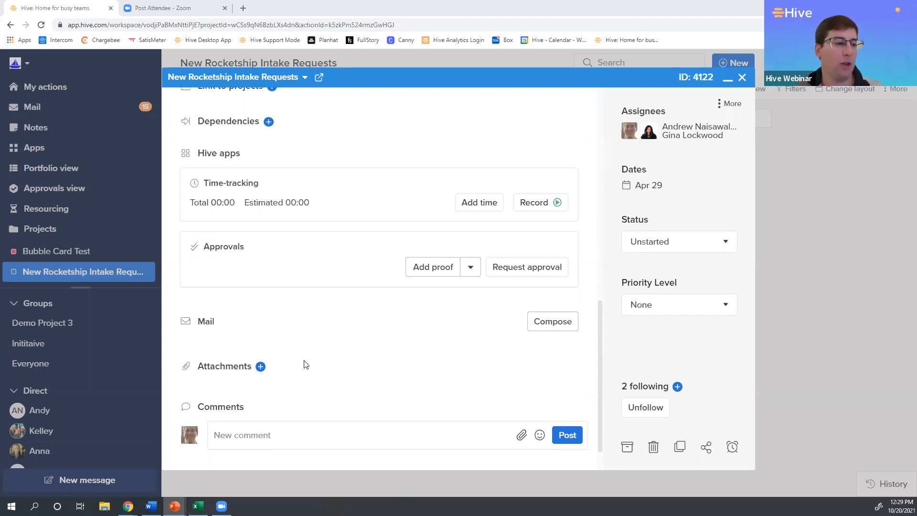
scroll(310, 371, "down", 2)
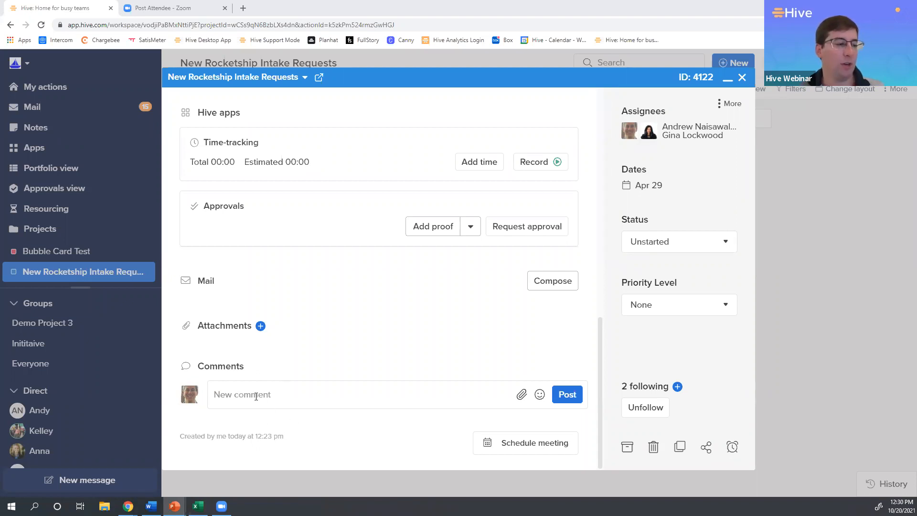
Start a comment on the Rocketship to Mars action that mentions the colleague whose input is needed.
left_click(256, 393)
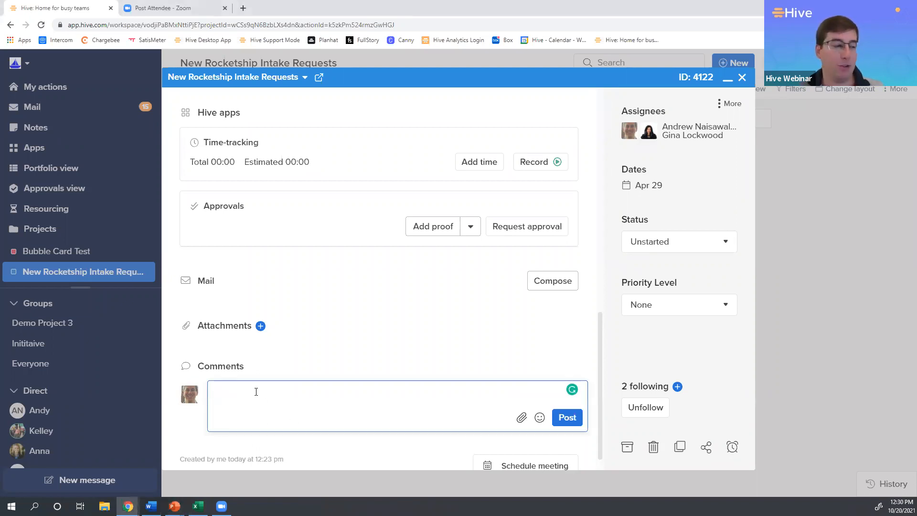
left_click(678, 138)
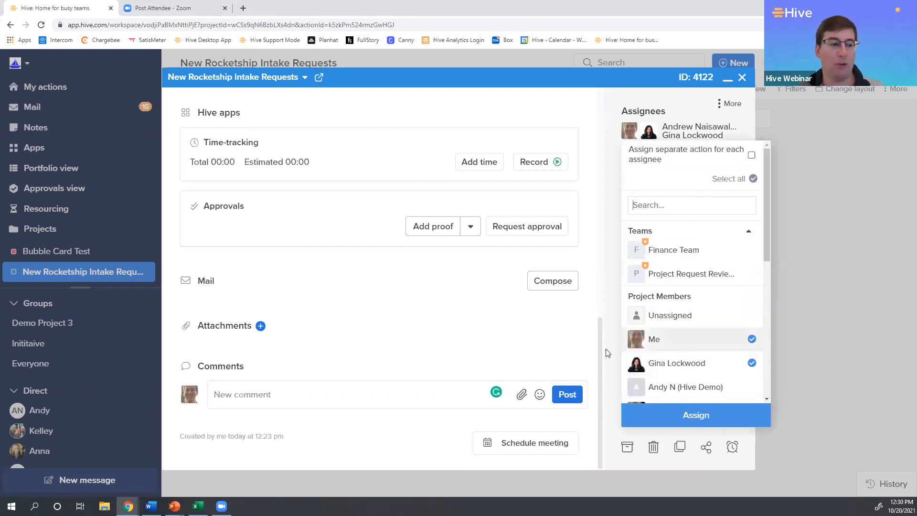
left_click(372, 391)
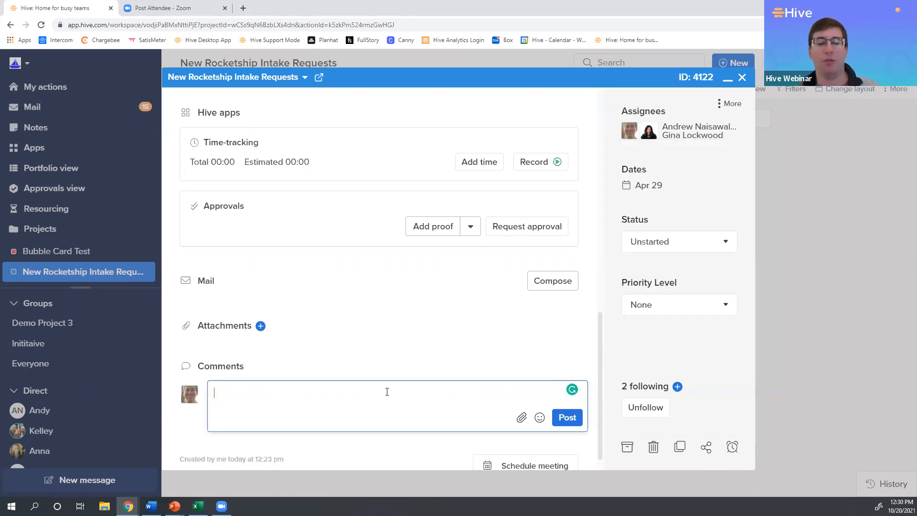
type("@")
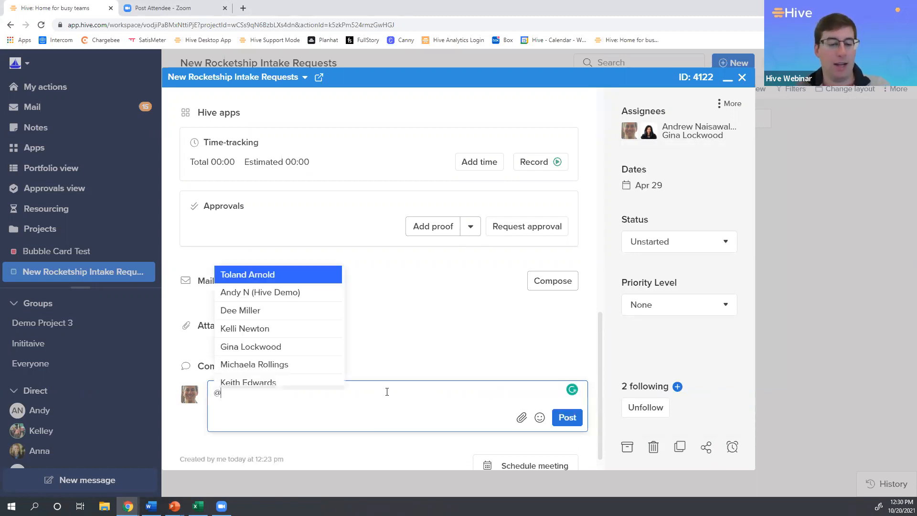
type("Dee")
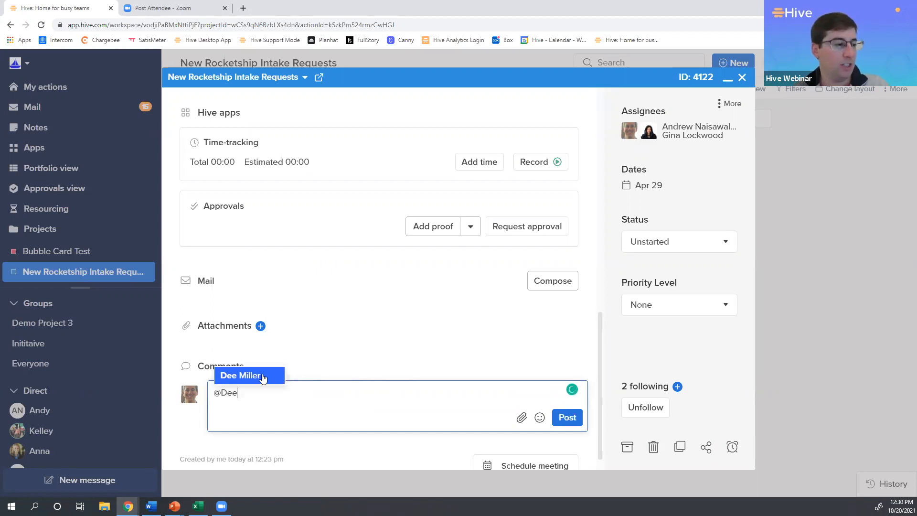
left_click(263, 378)
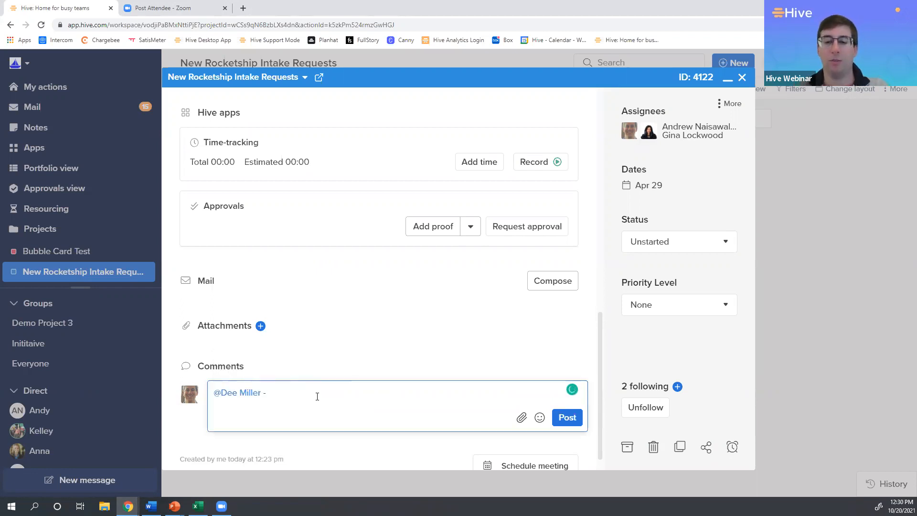
Complete the comment with "- Pulling you in on this request. Can you please provide your thoughts?" and post it.
type("-Can you p")
type("le")
key("BackSpace")
key("BackSpace")
key("BackSpace")
key("BackSpace")
key("BackSpace")
key("BackSpace")
key("BackSpace")
key("BackSpace")
key("BackSpace")
key("BackSpace")
key("BackSpace")
type("Pull")
type(" into t")
key("BackSpace")
key("BackSpace")
key("BackSpace")
key("BackSpace")
key("BackSpace")
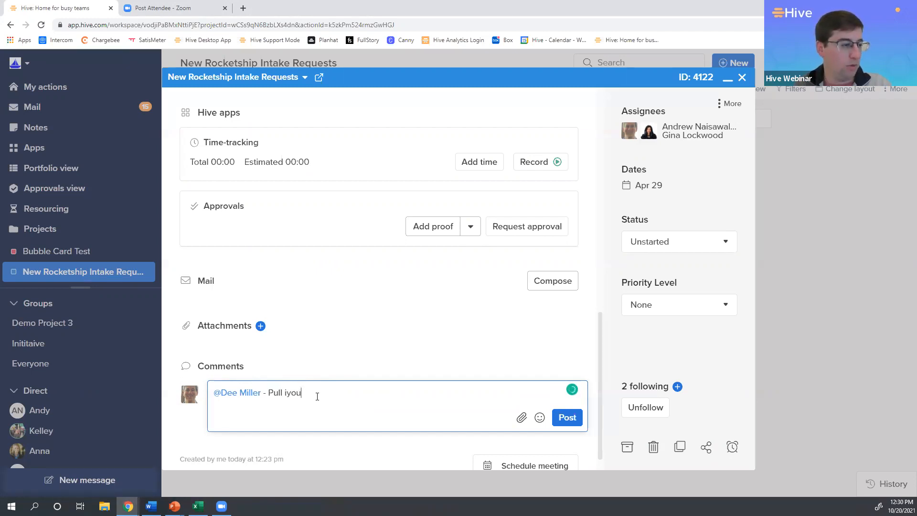
key("BackSpace")
type("you")
key("BackSpace")
key("BackSpace")
key("BackSpace")
type("ing y")
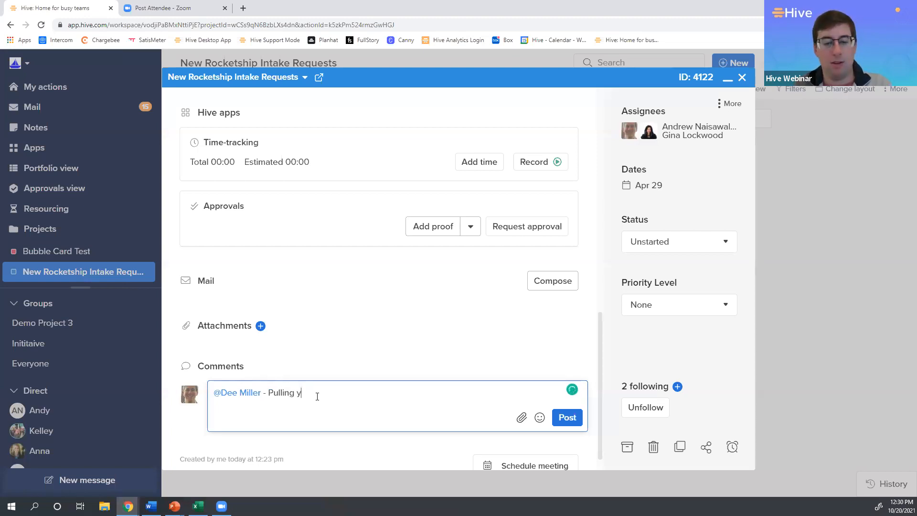
type("ou in on thi")
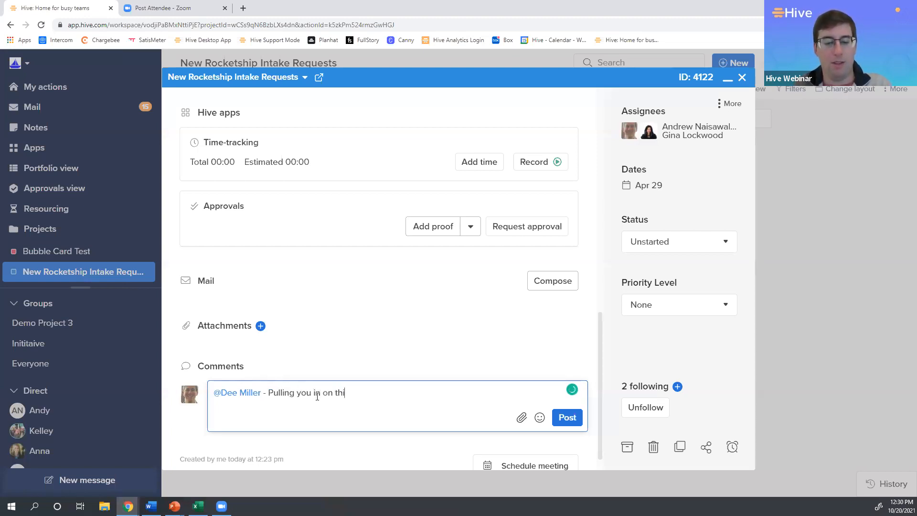
type("s req")
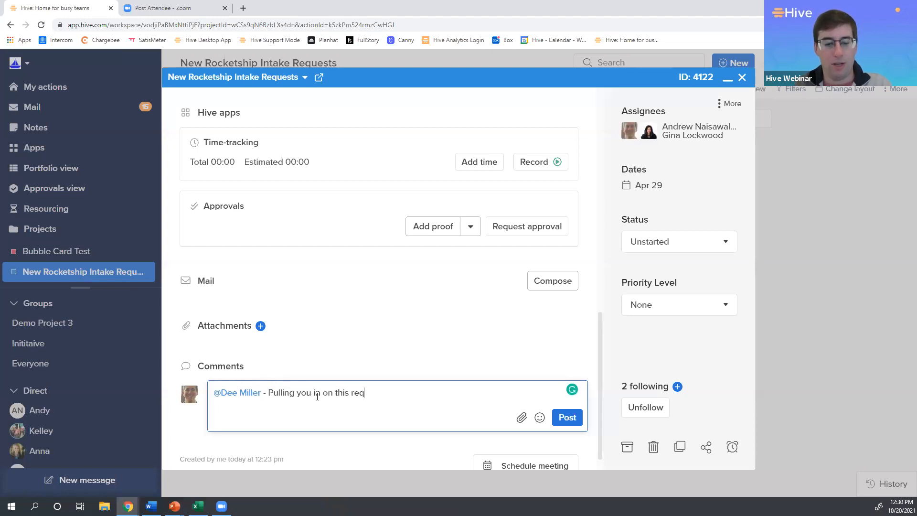
type("uest. Can you please ")
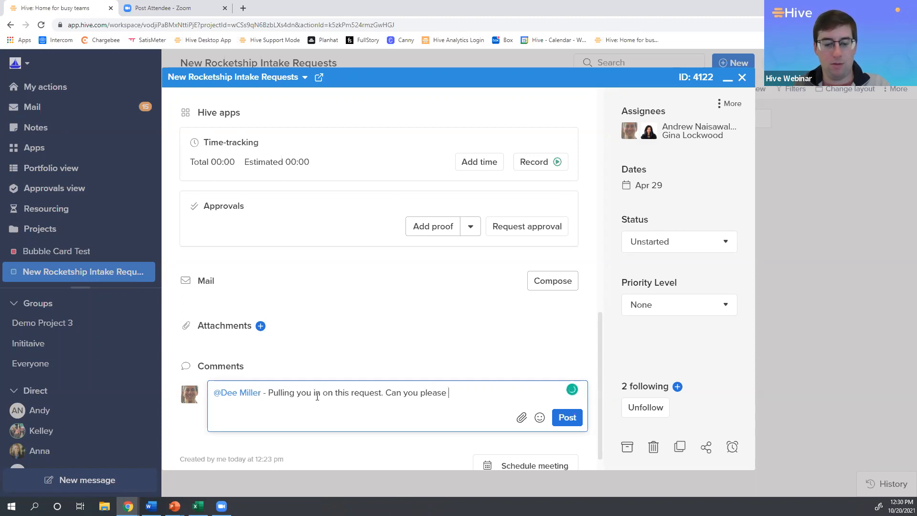
type("provide your")
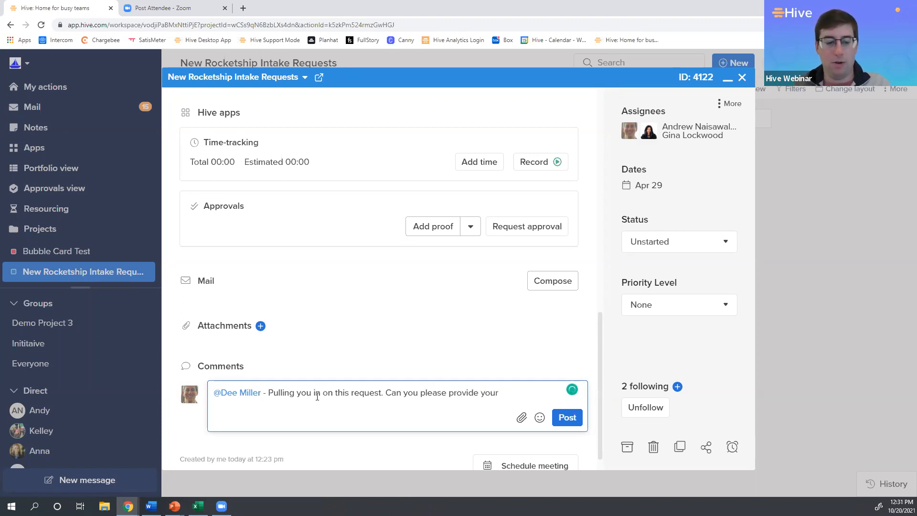
type(" thoughts?")
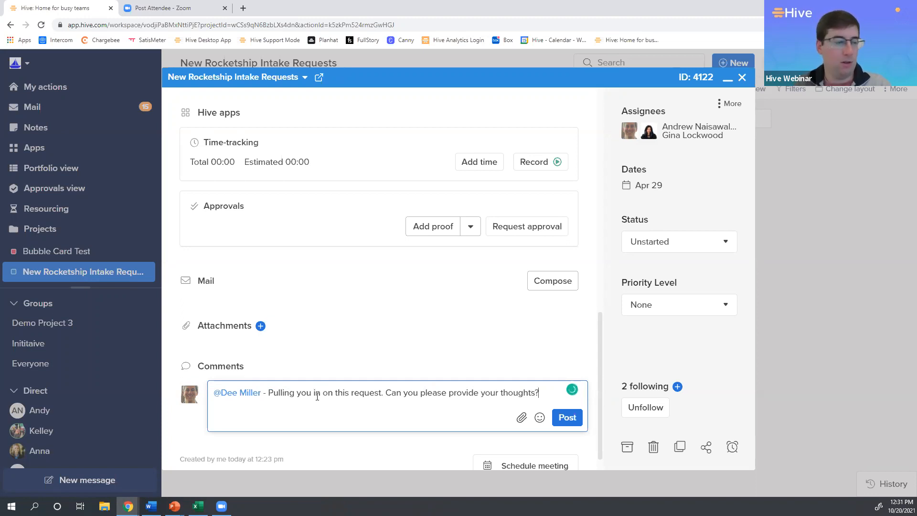
key("Return")
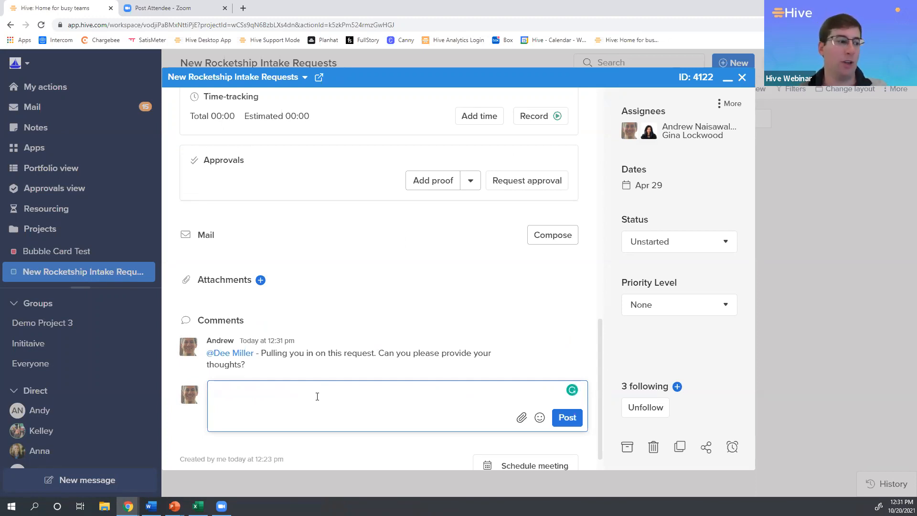
Check the replies to the comment and start an approval round for the action.
scroll(338, 332, "up", 15)
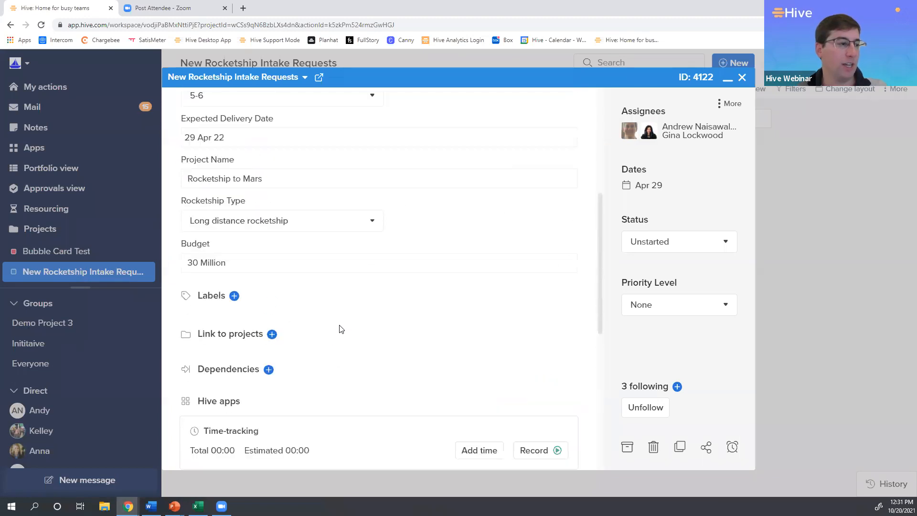
scroll(341, 329, "down", 15)
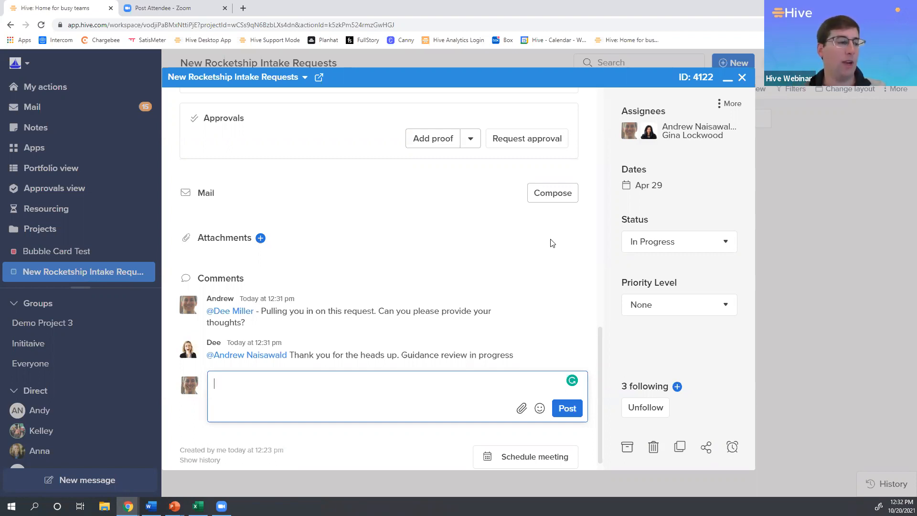
scroll(223, 264, "up", 1)
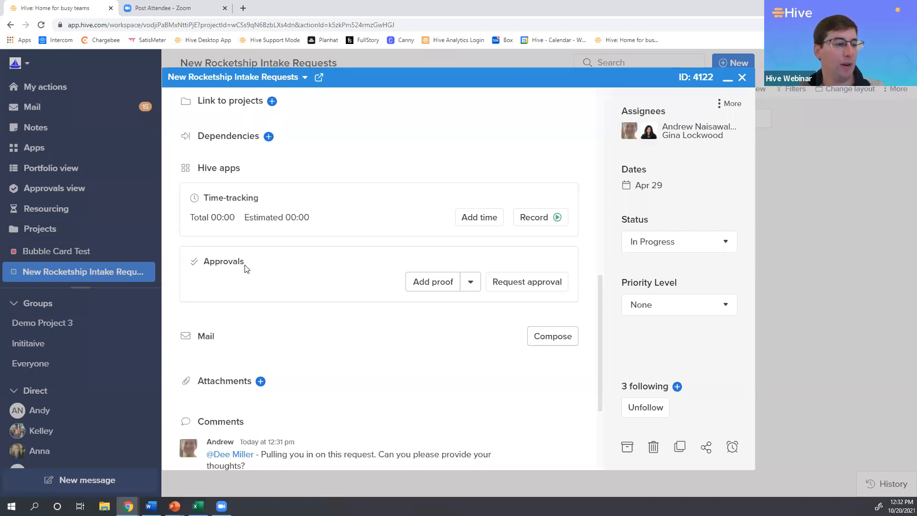
left_click(525, 286)
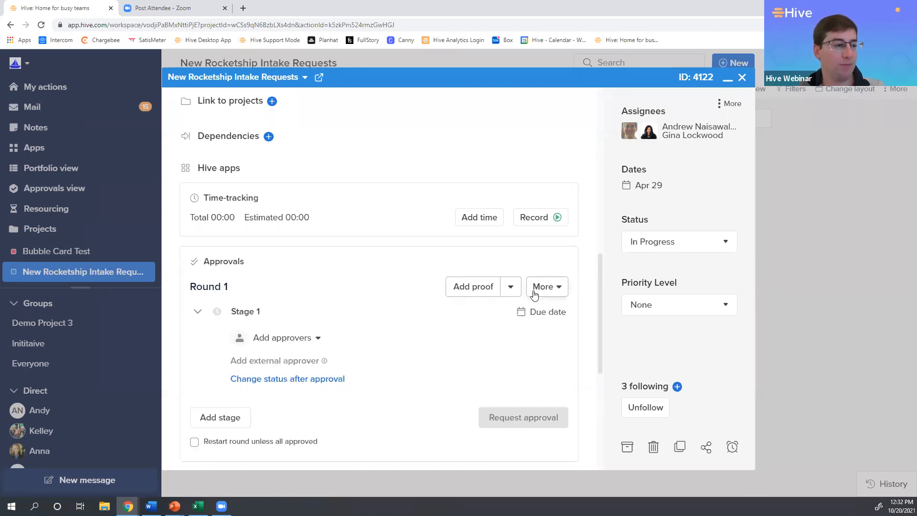
Rename the first approval stage of Round 1 as "Final Rocketship request signoff".
scroll(536, 293, "down", 2)
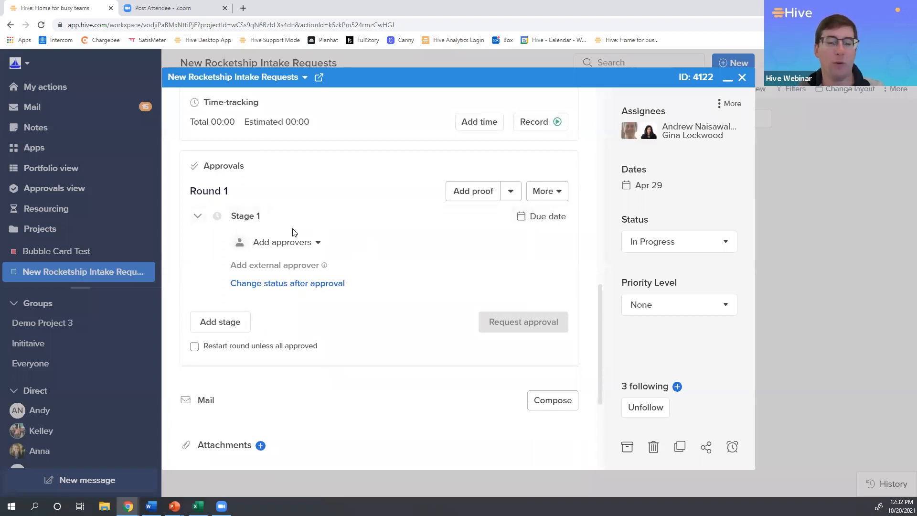
left_click(265, 218)
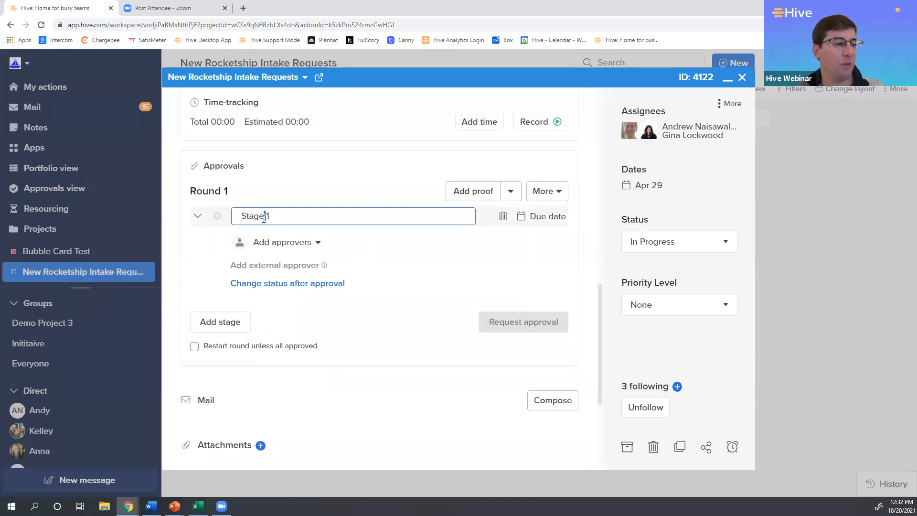
triple_click(258, 217)
type("Finala")
key("BackSpace")
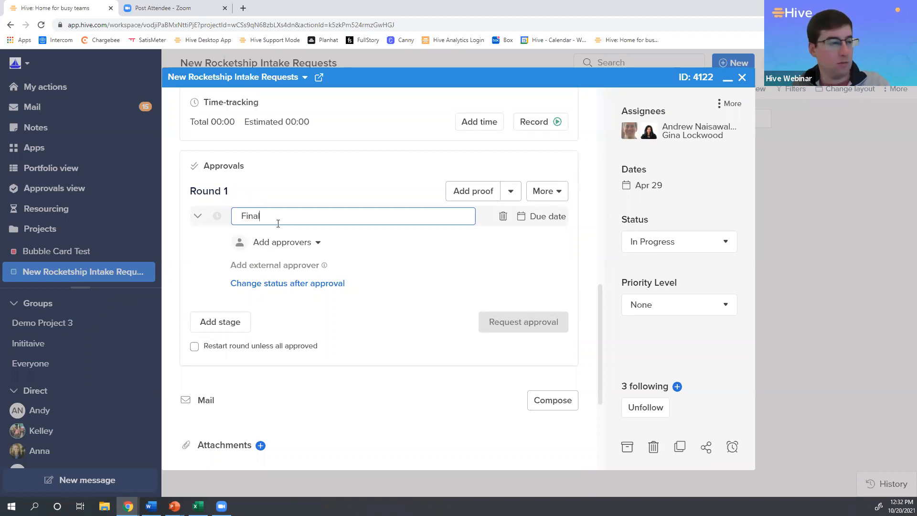
type("Rocketship")
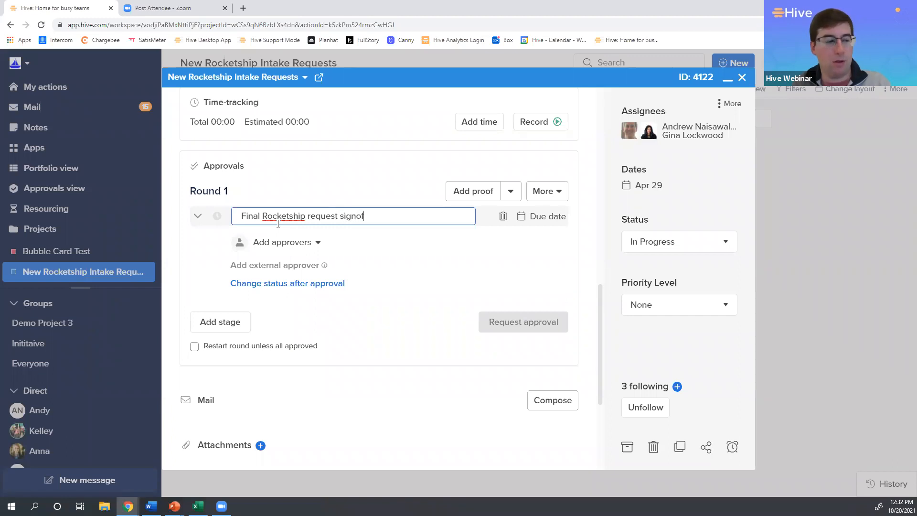
type("request signoff")
key("Return")
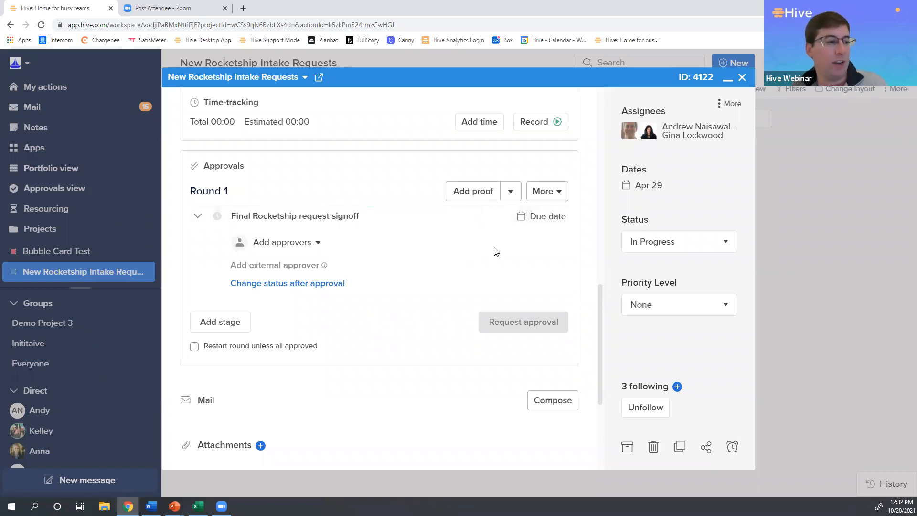
Set the signoff stage's due date to October 21, 2021 at 05:00 pm.
left_click(549, 217)
left_click(593, 359)
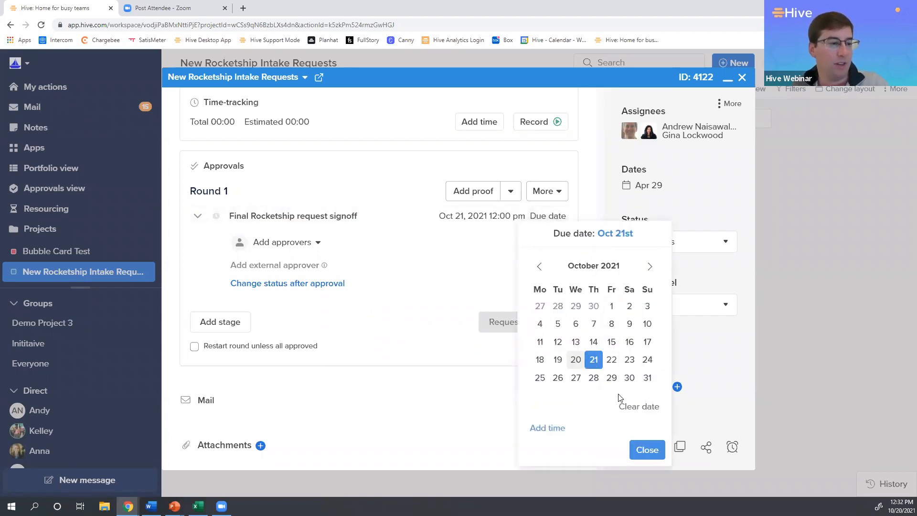
left_click(557, 428)
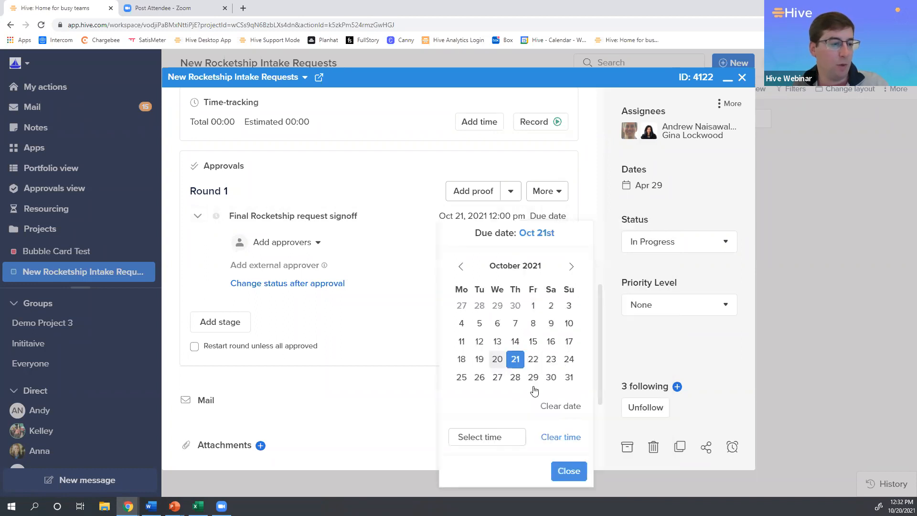
left_click(491, 428)
scroll(492, 401, "down", 14)
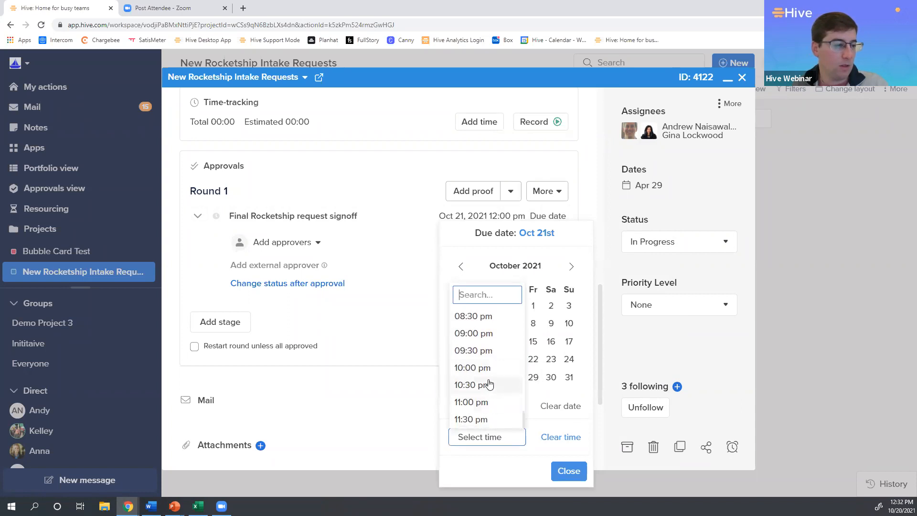
scroll(485, 363, "up", 4)
left_click(478, 387)
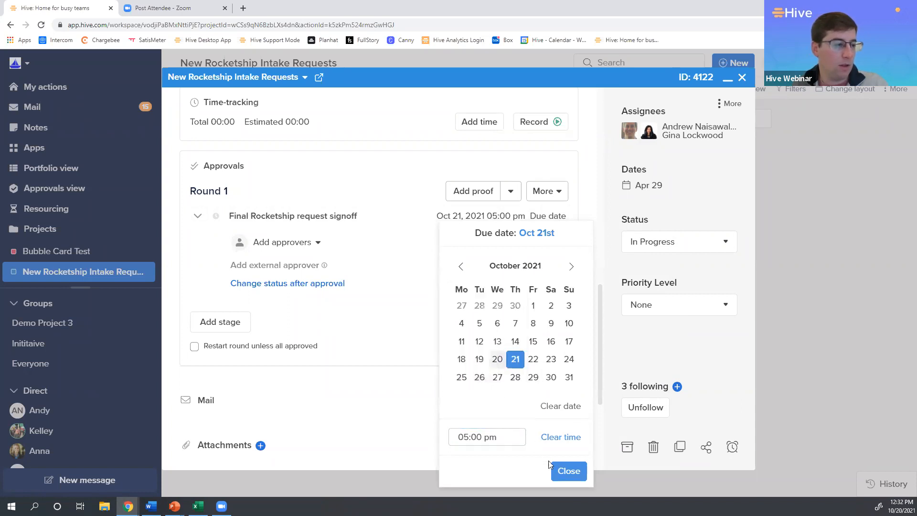
left_click(566, 472)
Add yourself and two colleagues as approvers of the Final Rocketship request signoff stage and request their approval.
left_click(292, 244)
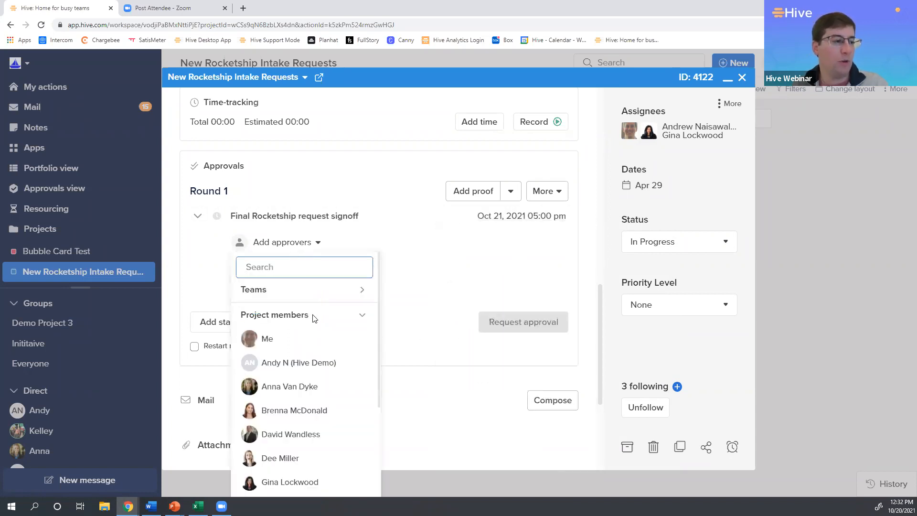
left_click(295, 342)
left_click(280, 272)
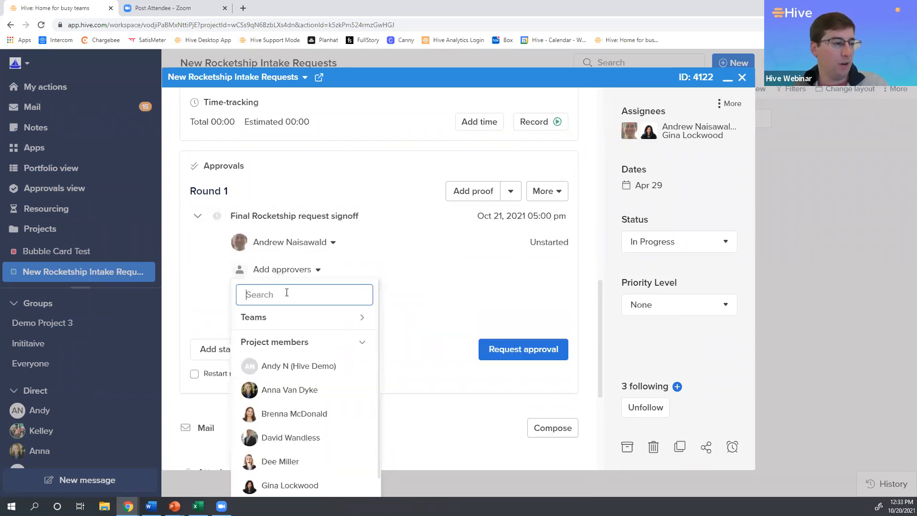
type("dee")
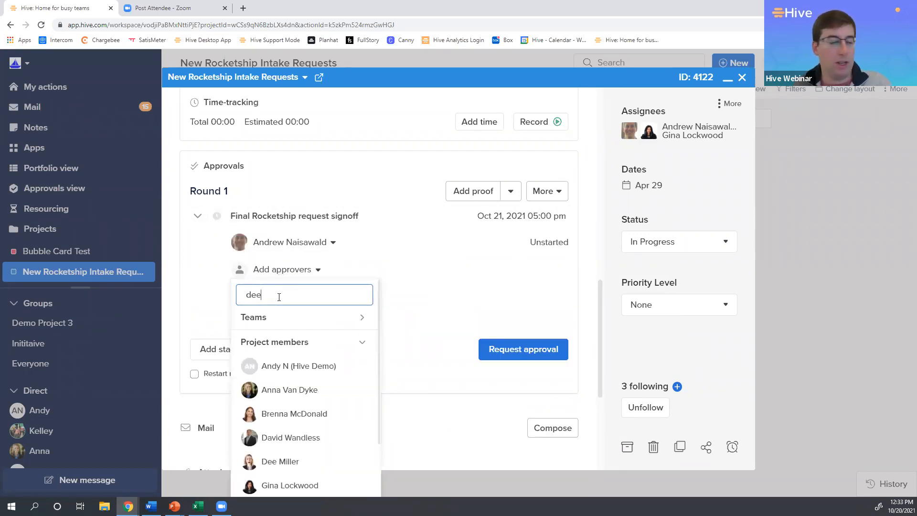
left_click(282, 340)
left_click(265, 297)
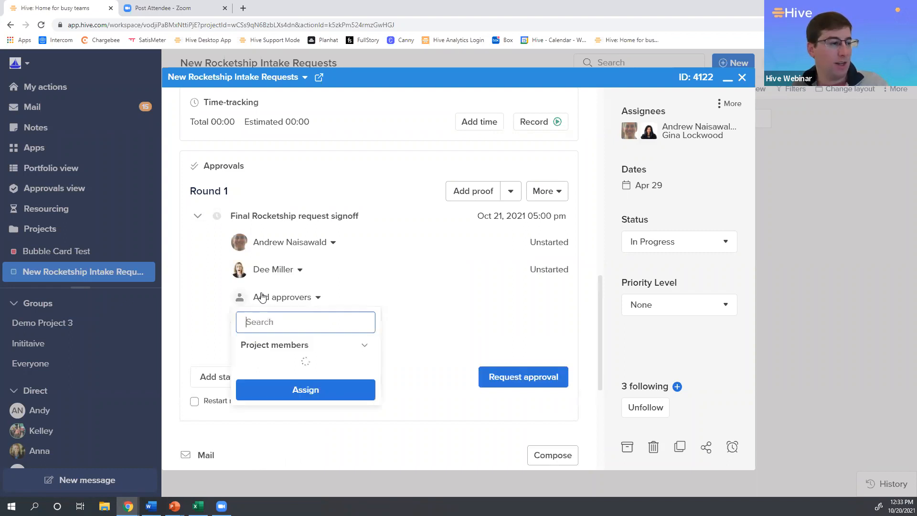
type("giv")
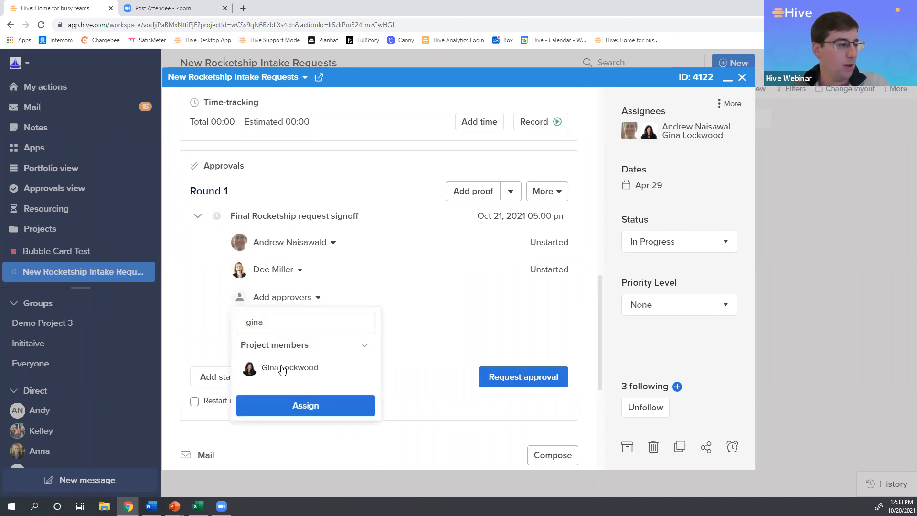
left_click(280, 368)
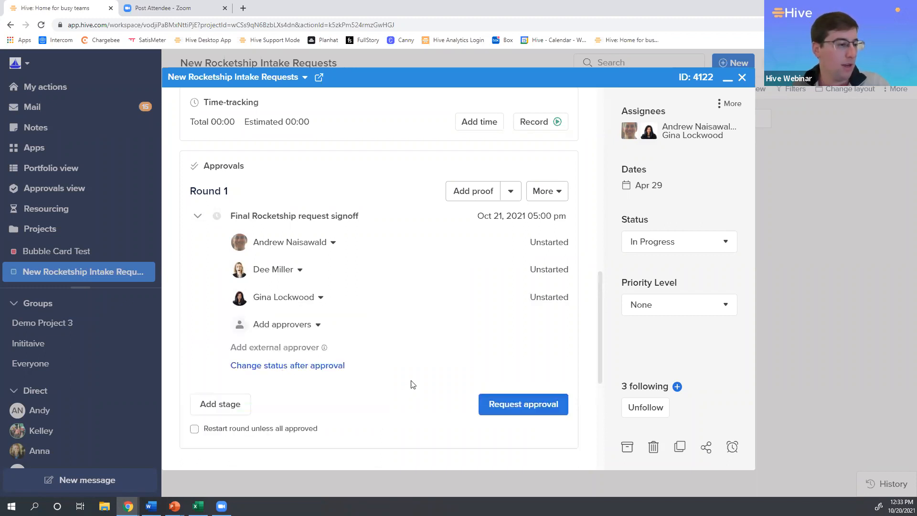
left_click(519, 410)
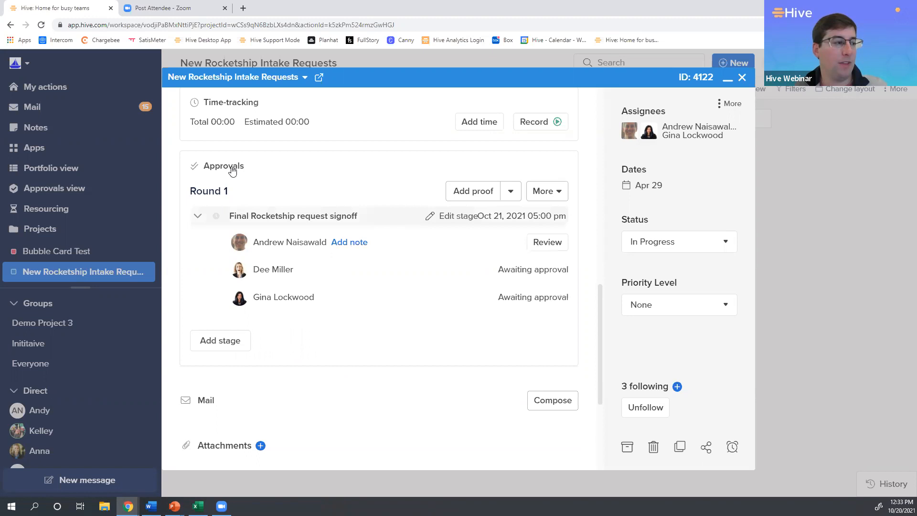
Open the Rocketship to Mars request from the approvals awaiting you in My actions and start your signoff review.
left_click(64, 87)
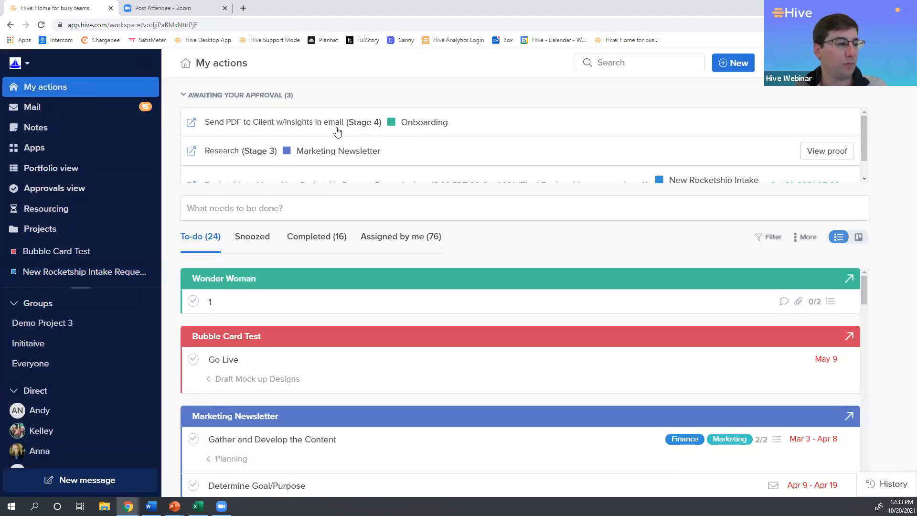
scroll(321, 130, "down", 1)
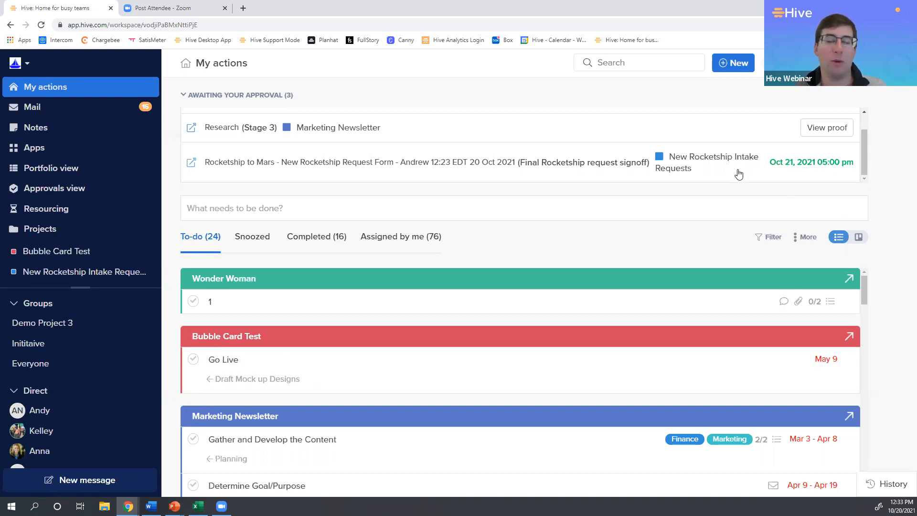
left_click(512, 167)
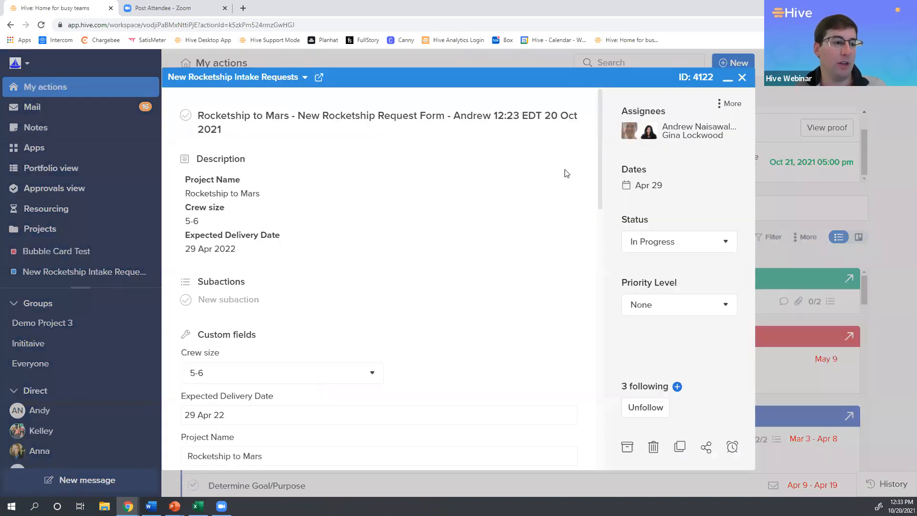
scroll(570, 175, "down", 10)
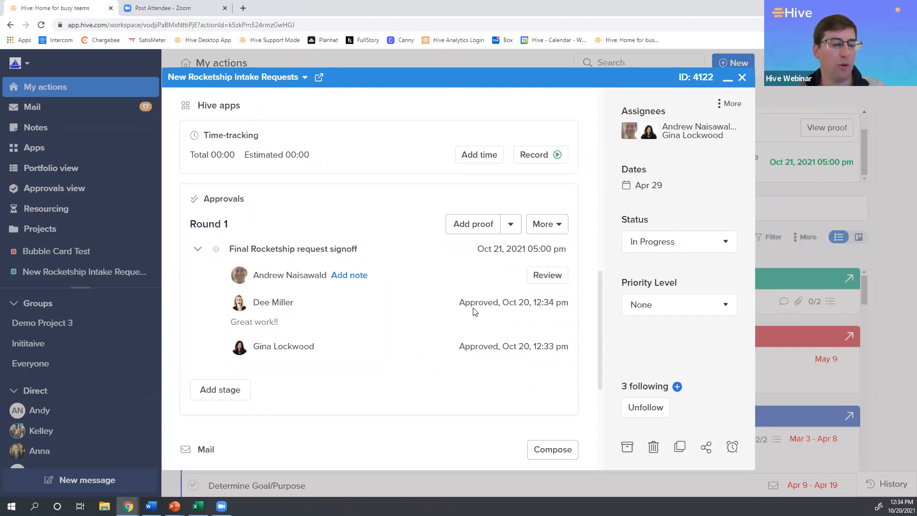
left_click(541, 285)
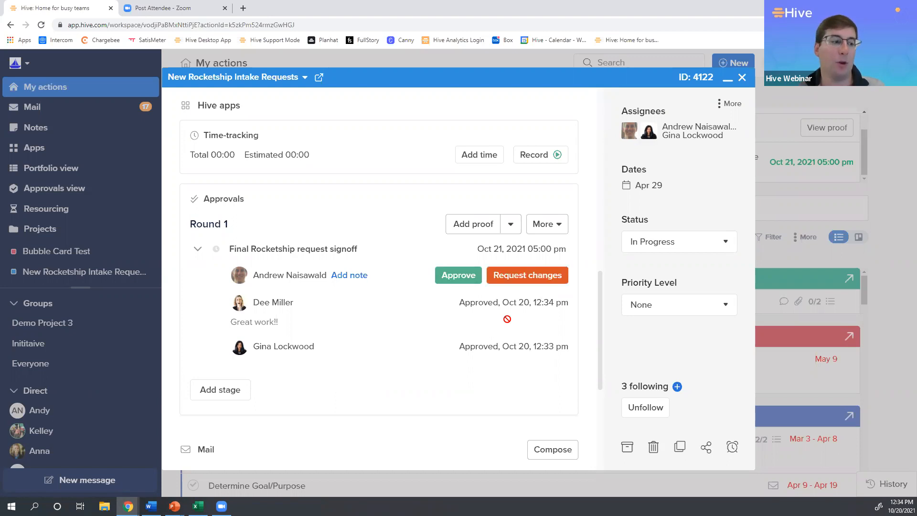
Review the request's description, custom fields, rocketship type options, comments and approval round.
scroll(515, 326, "up", 6)
scroll(390, 222, "up", 5)
scroll(379, 240, "down", 2)
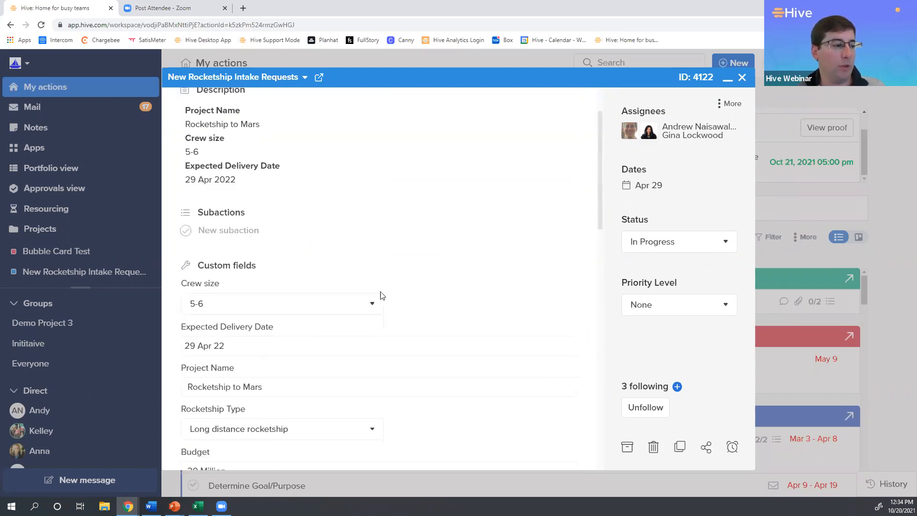
scroll(438, 302, "down", 15)
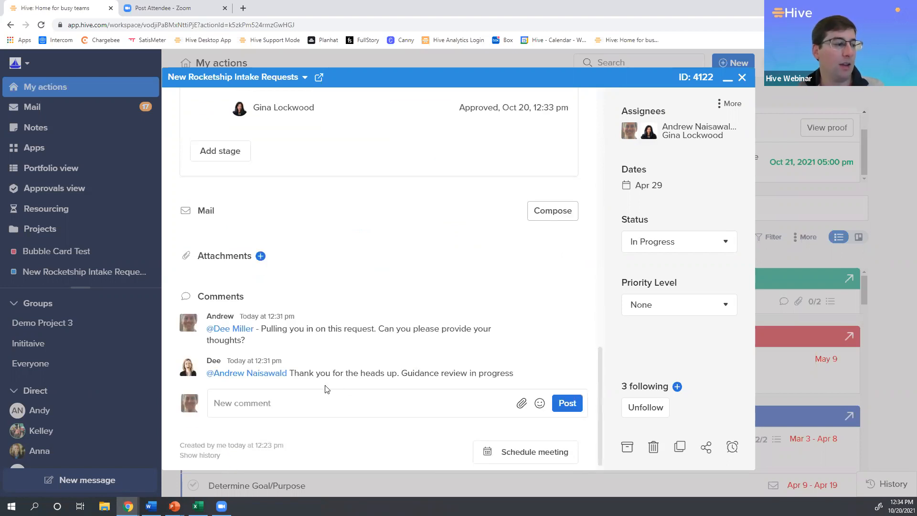
scroll(345, 389, "up", 7)
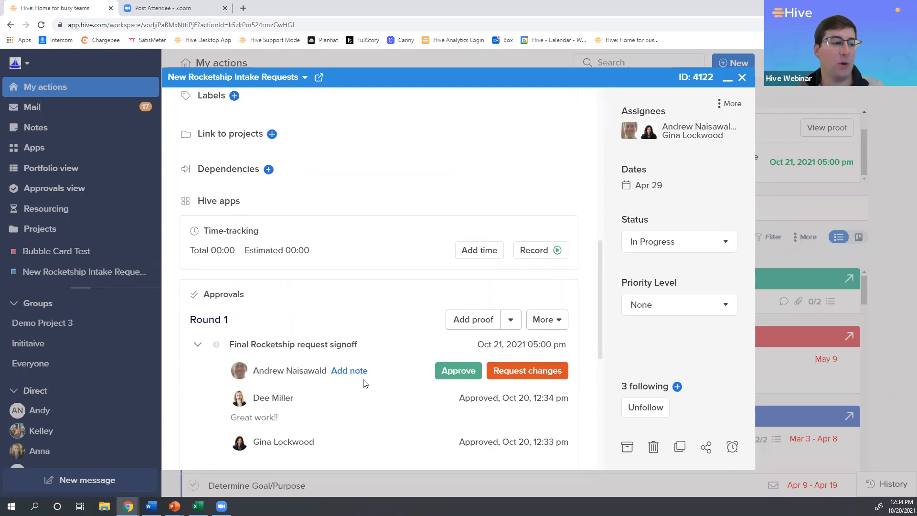
scroll(378, 378, "up", 7)
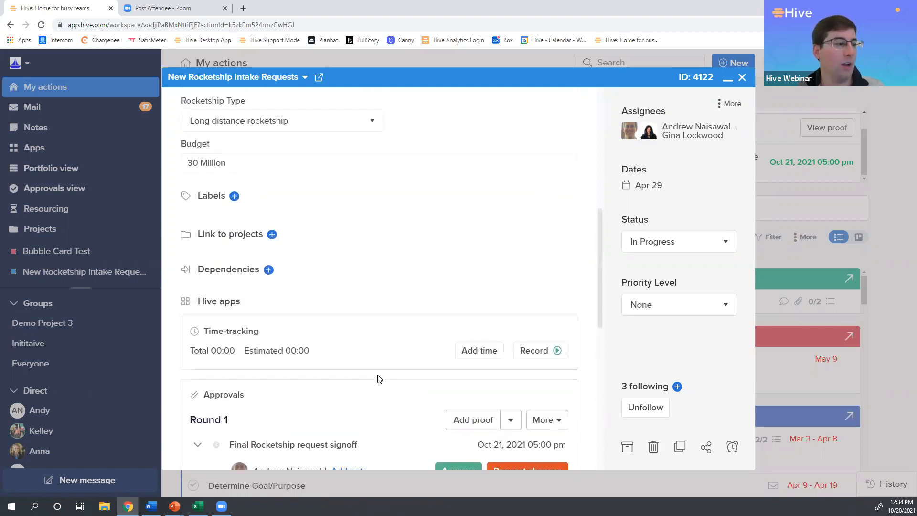
left_click(364, 366)
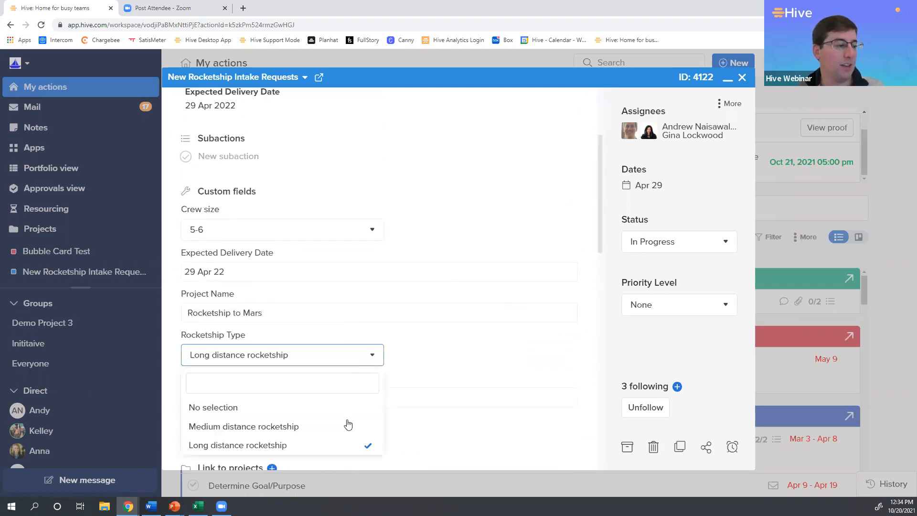
left_click(401, 363)
scroll(377, 372, "down", 3)
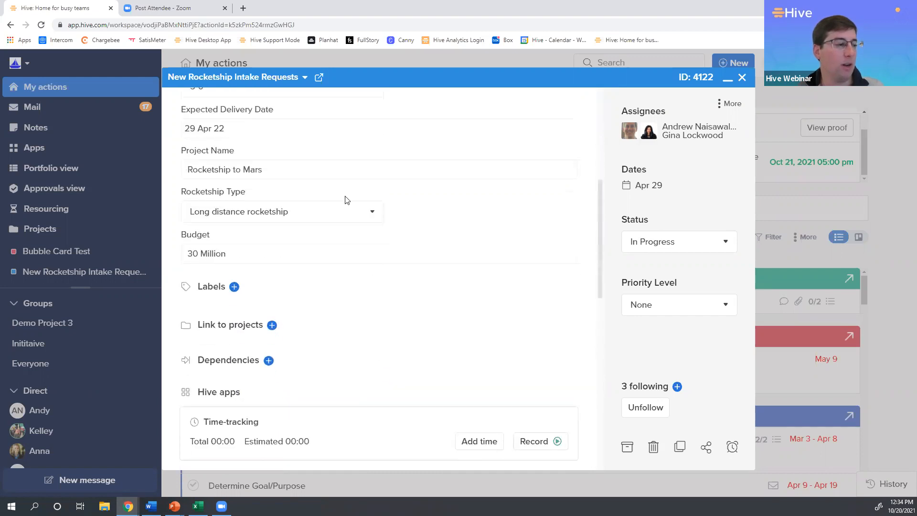
scroll(366, 360, "down", 5)
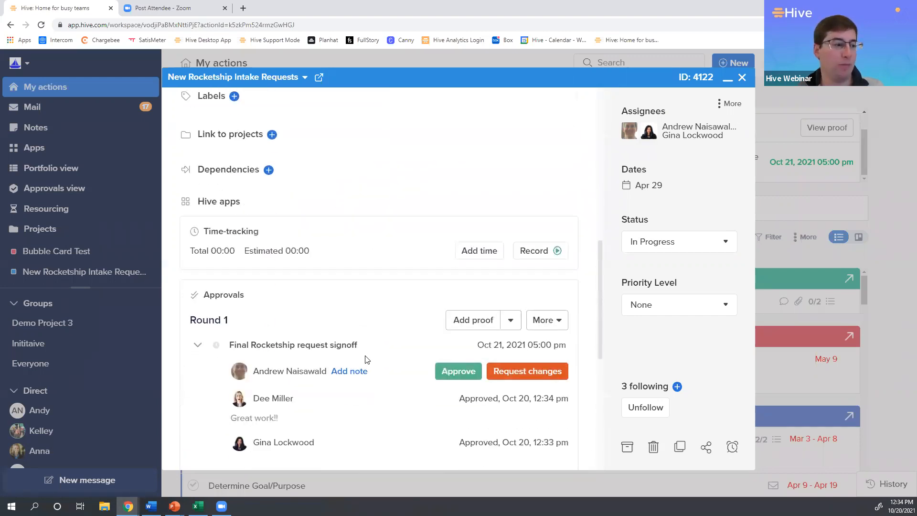
Approve your part of the Final Rocketship request signoff and look over the approval round and comments.
left_click(461, 329)
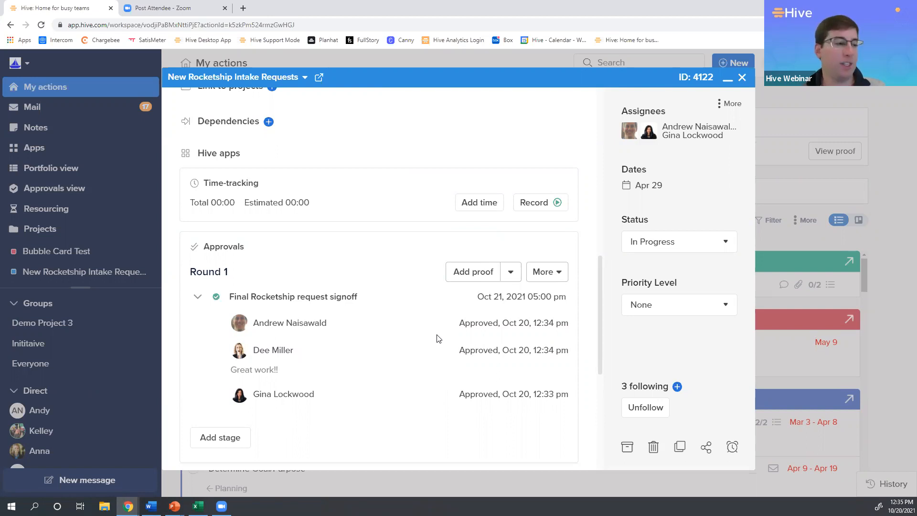
scroll(438, 338, "up", 5)
scroll(437, 334, "down", 2)
scroll(438, 332, "down", 10)
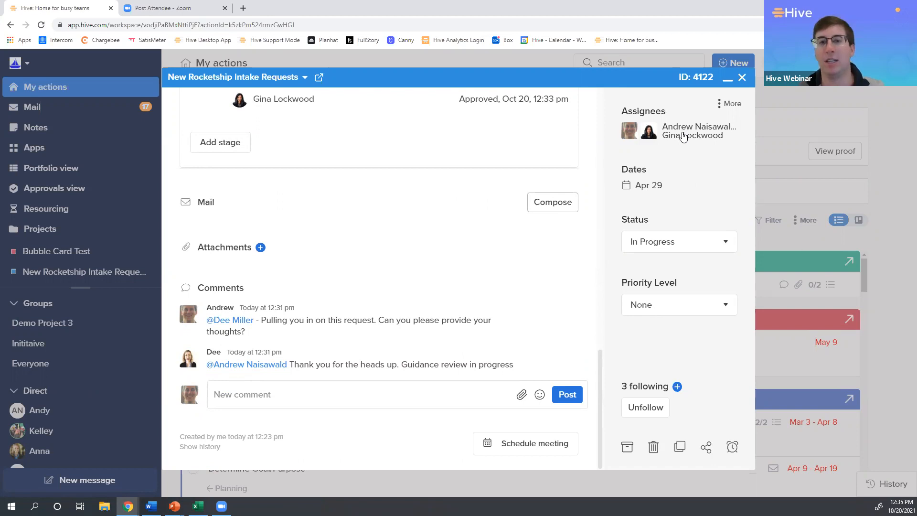
scroll(550, 203, "up", 4)
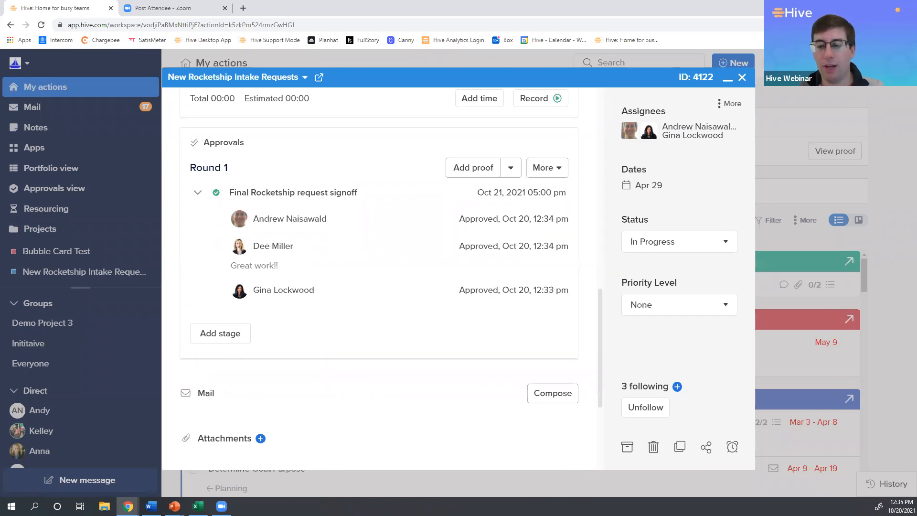
Switch to the slide presentation and advance to the "Constructing an Intake Process" slide on launching approved projects.
key("alt+Tab")
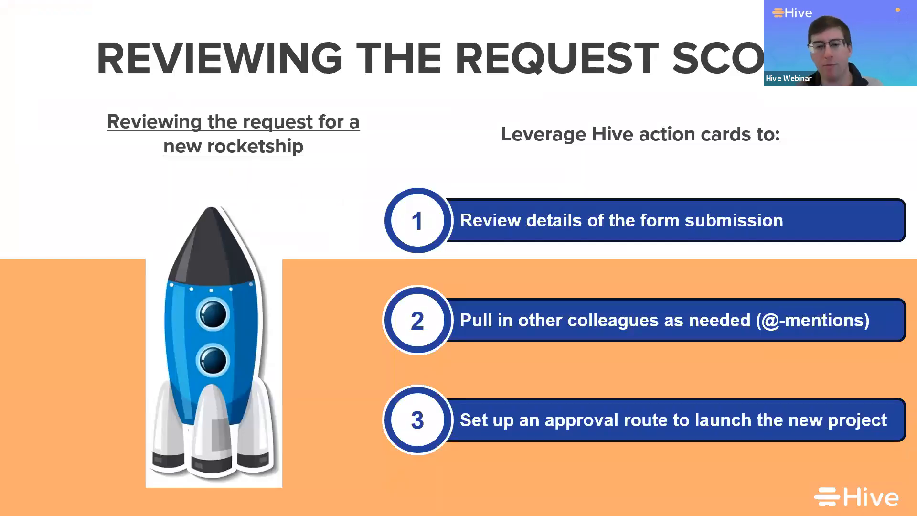
key("Right")
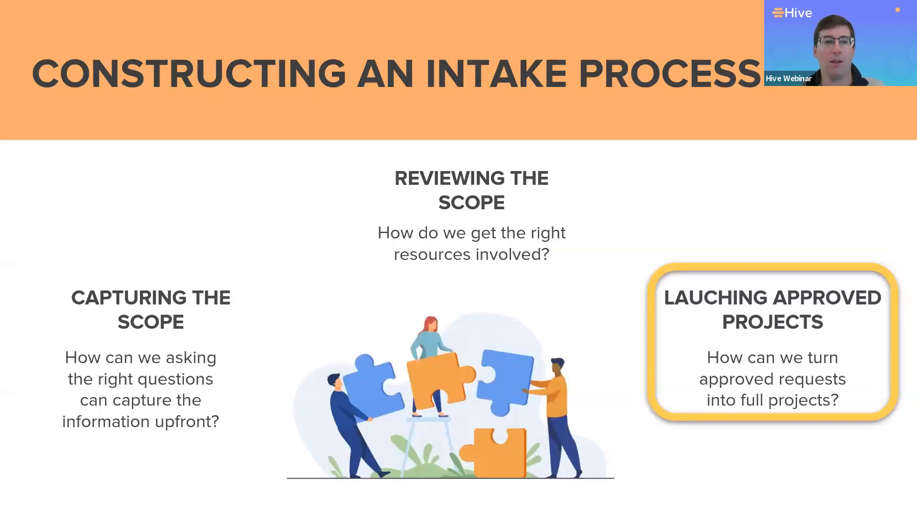
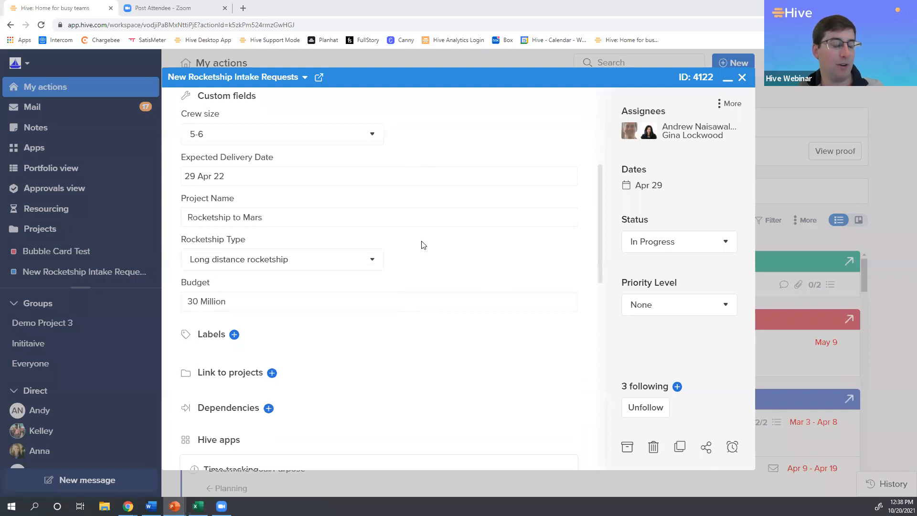
Check the request's approval round and set its status to Completed.
scroll(396, 191, "down", 6)
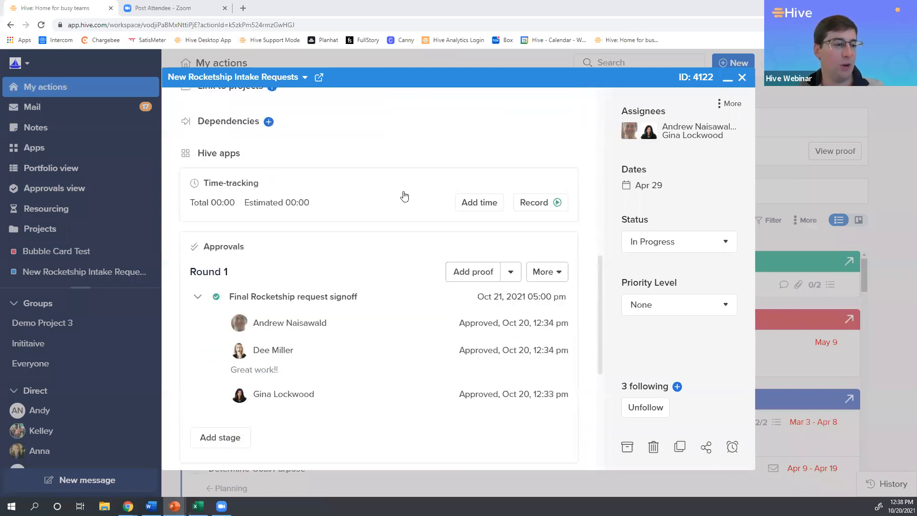
scroll(411, 220, "down", 2)
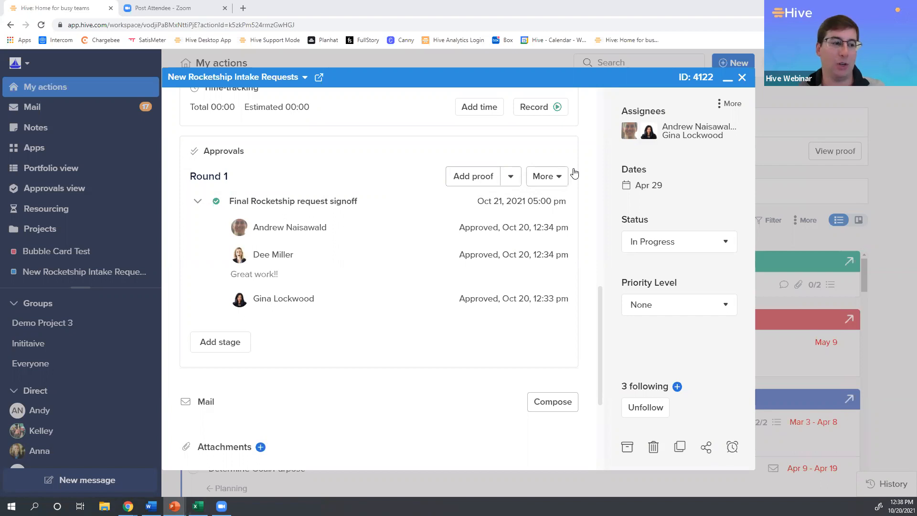
left_click(640, 242)
left_click(651, 300)
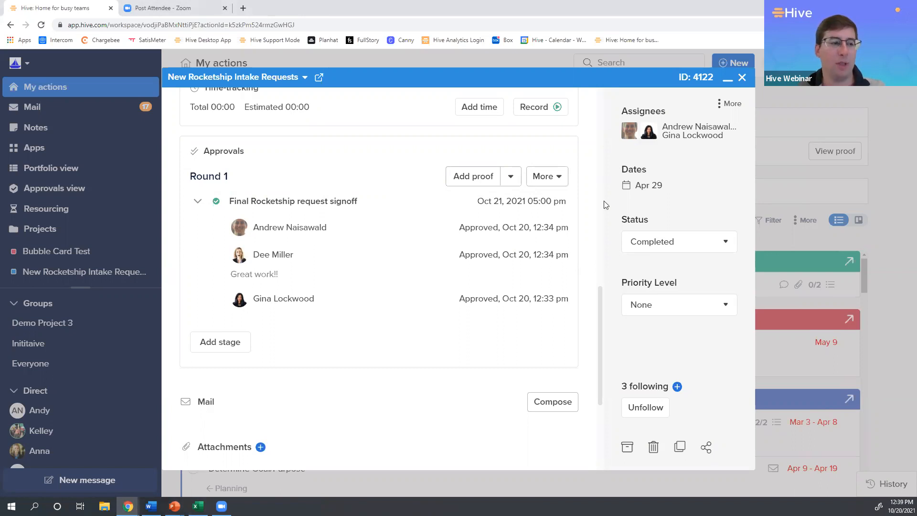
Convert the request action to a project, saving a copy of the action.
left_click(730, 105)
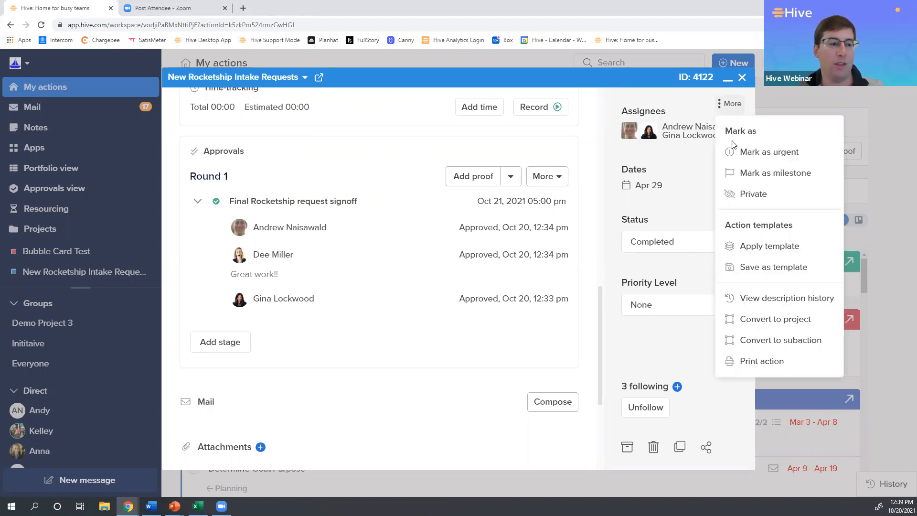
left_click(741, 324)
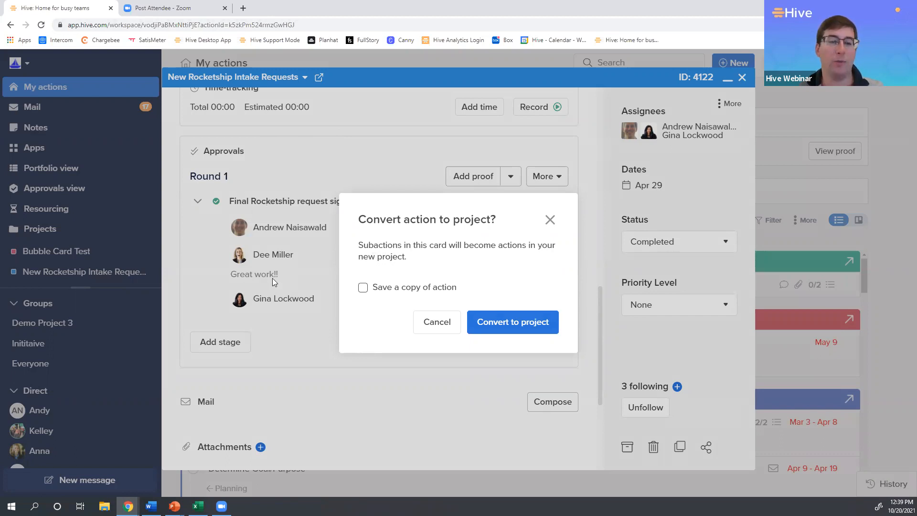
left_click(365, 291)
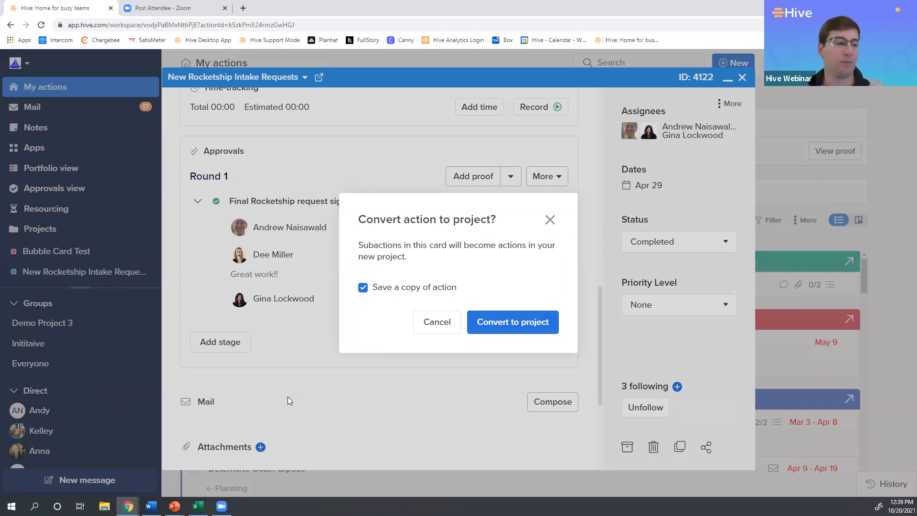
left_click(510, 326)
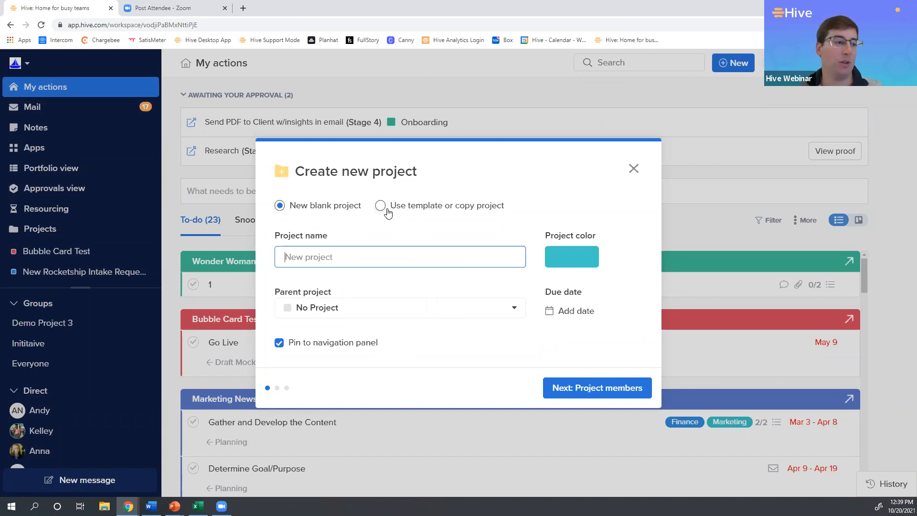
Base the new project on the Long Distance Rocketship Project template.
left_click(387, 211)
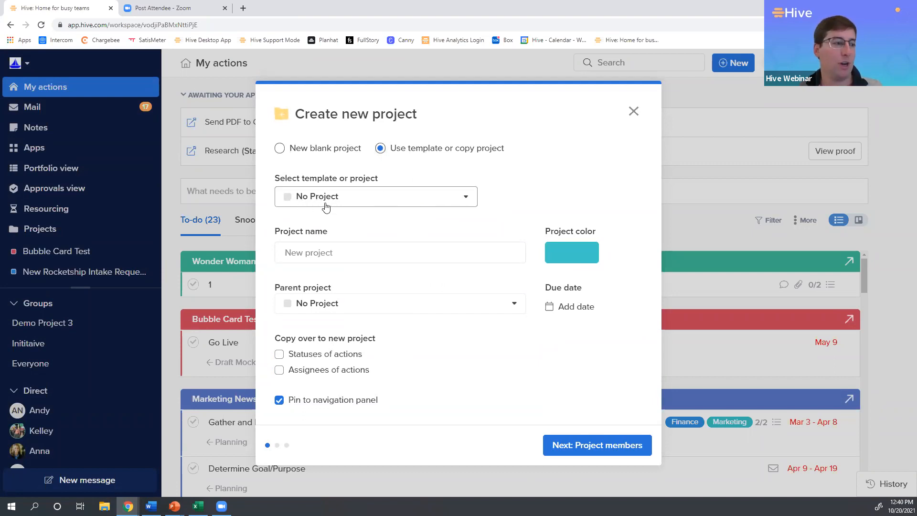
left_click(357, 199)
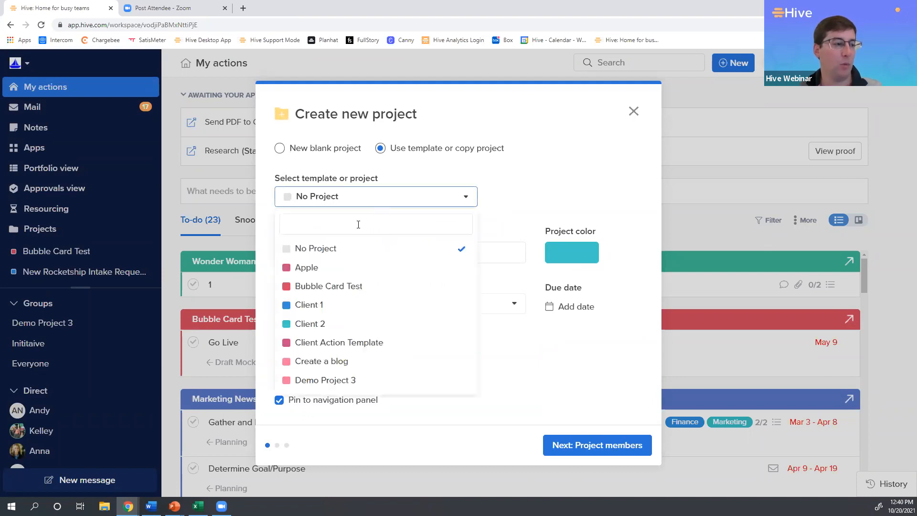
type("long")
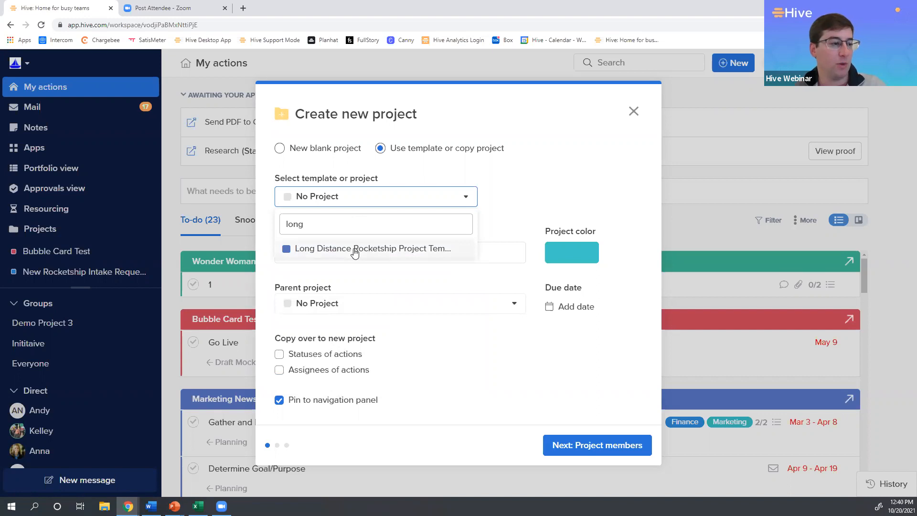
left_click(353, 248)
Name the new project Rocketship to Mars, leaving it without a parent project.
left_click(339, 254)
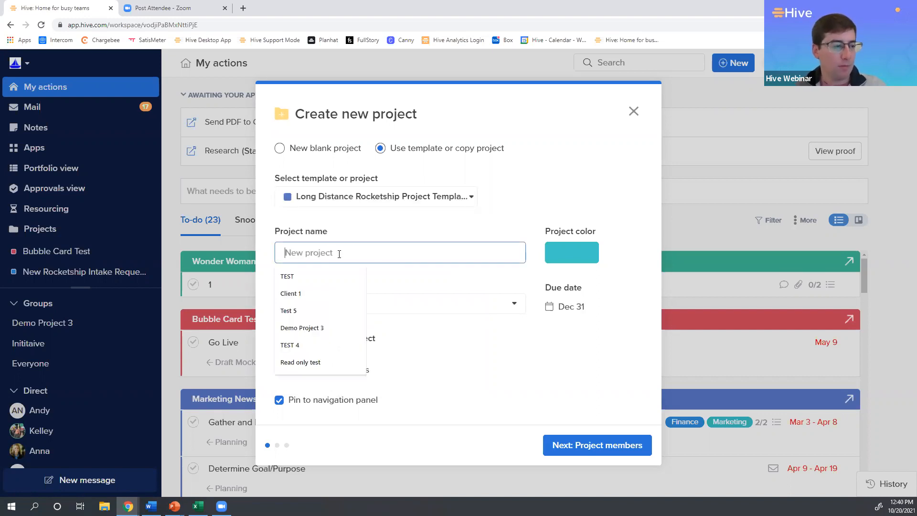
type("Roket to Mars")
left_click(300, 253)
type("\\ch")
key("BackSpace")
key("BackSpace")
key("BackSpace")
key("BackSpace")
key("BackSpace")
key("BackSpace")
key("BackSpace")
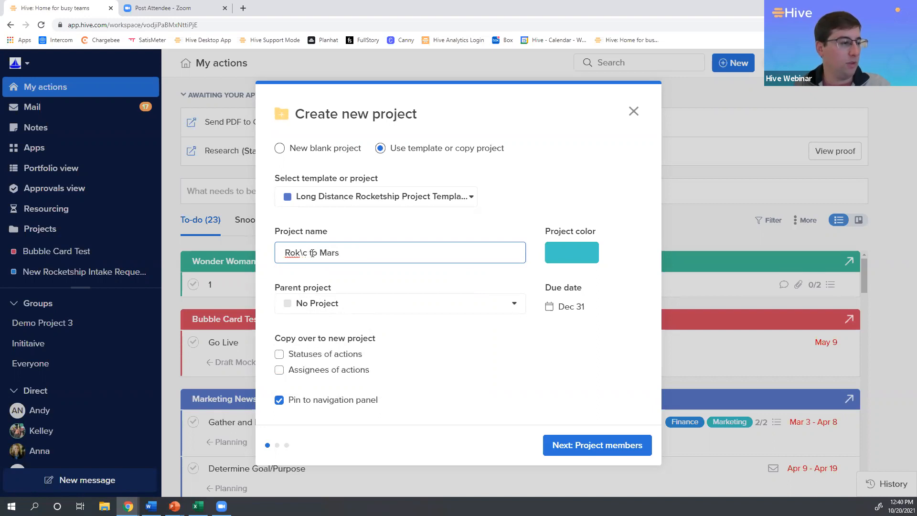
type("ocketship")
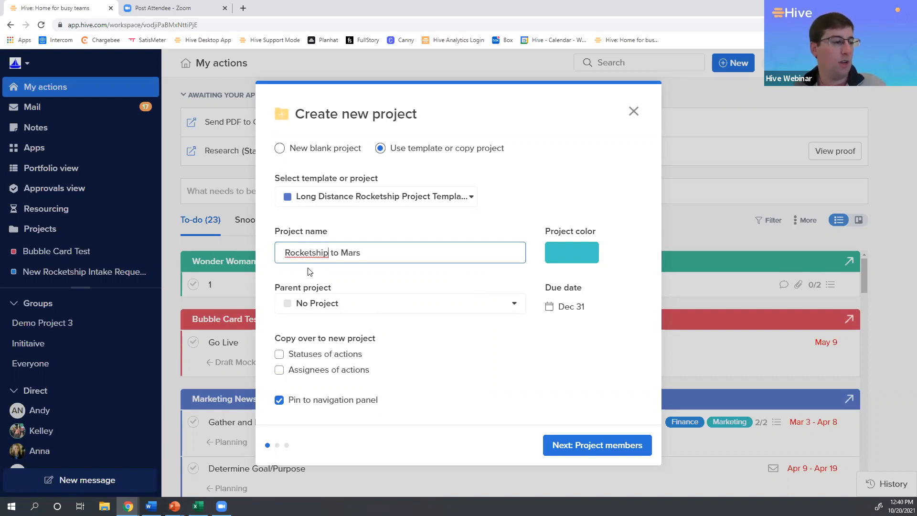
left_click(344, 303)
left_click(348, 287)
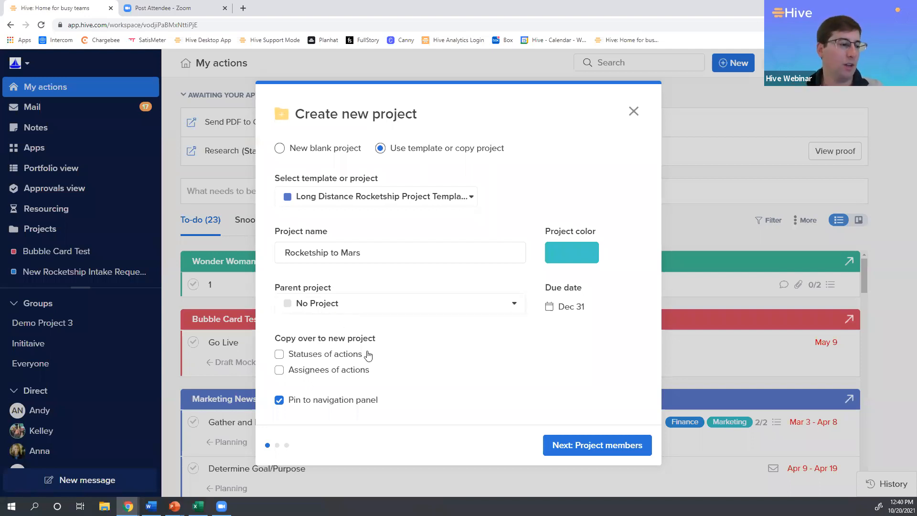
Copy over the statuses and assignees of actions, and put the new project in draft mode.
left_click(280, 354)
left_click(279, 370)
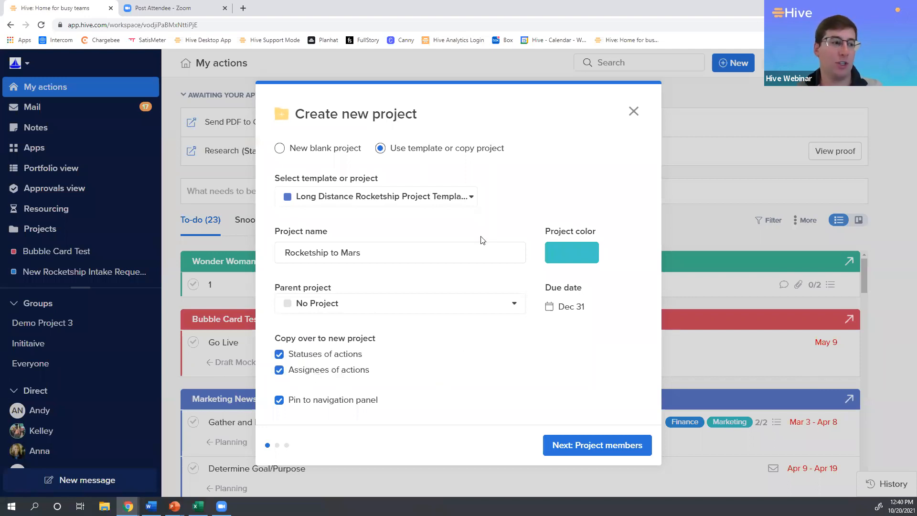
left_click(579, 444)
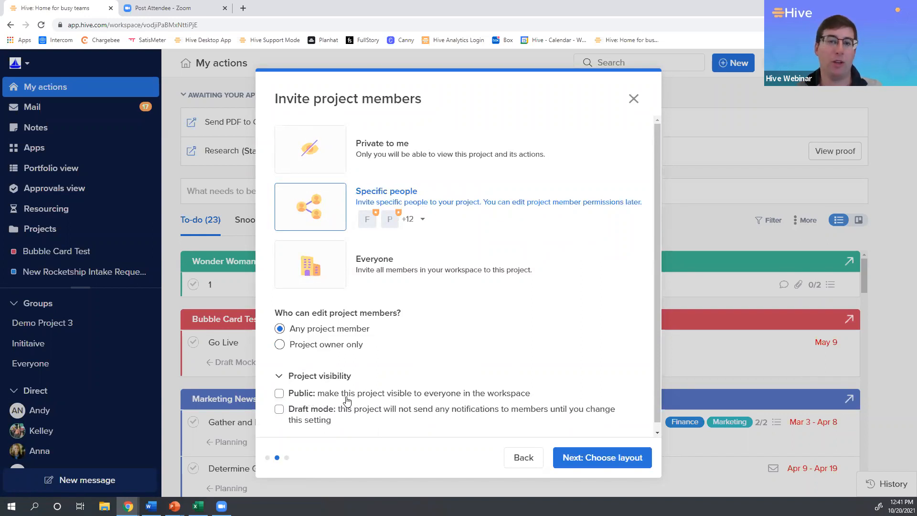
left_click(279, 411)
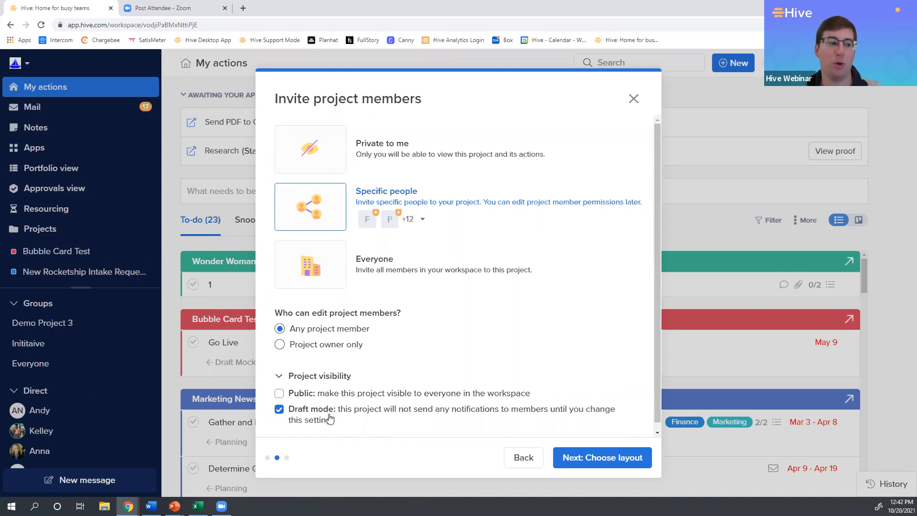
left_click(613, 466)
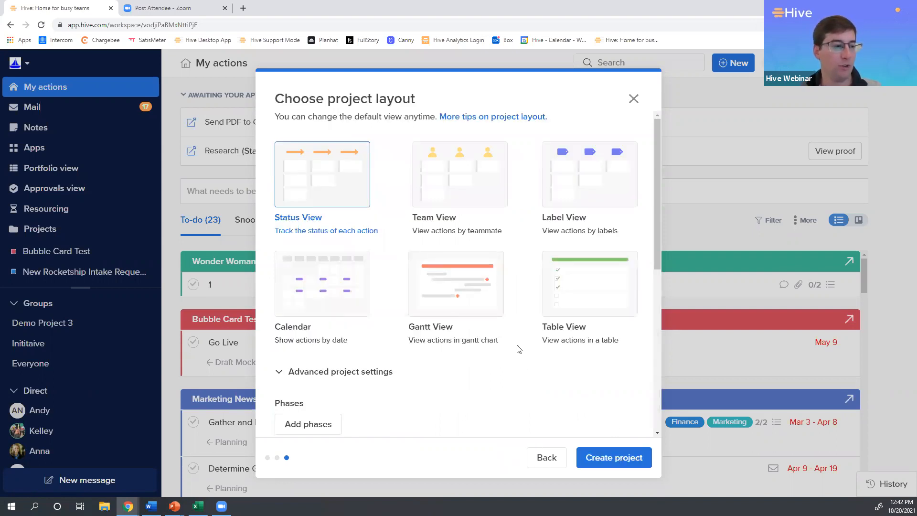
Choose Gantt View as the layout, allow subactions to define parent action dates, and create the project.
left_click(461, 297)
scroll(483, 315, "down", 6)
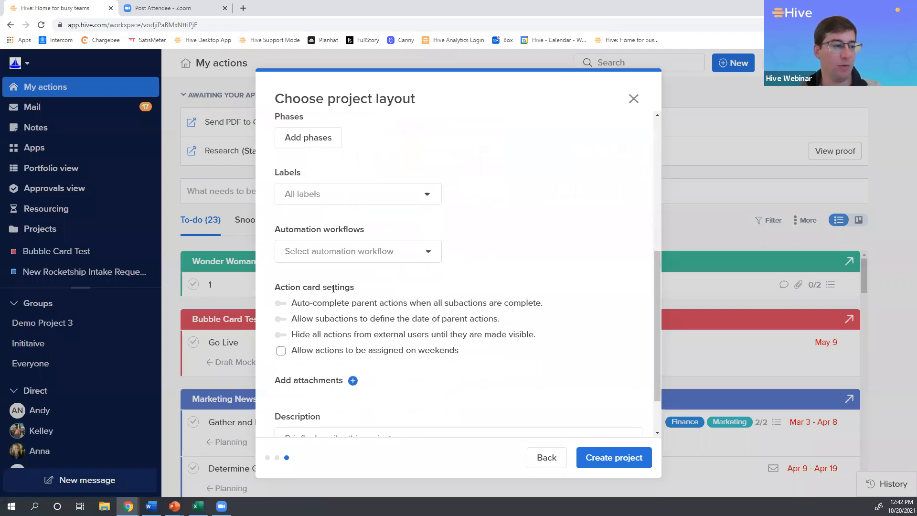
left_click(351, 320)
scroll(432, 309, "down", 2)
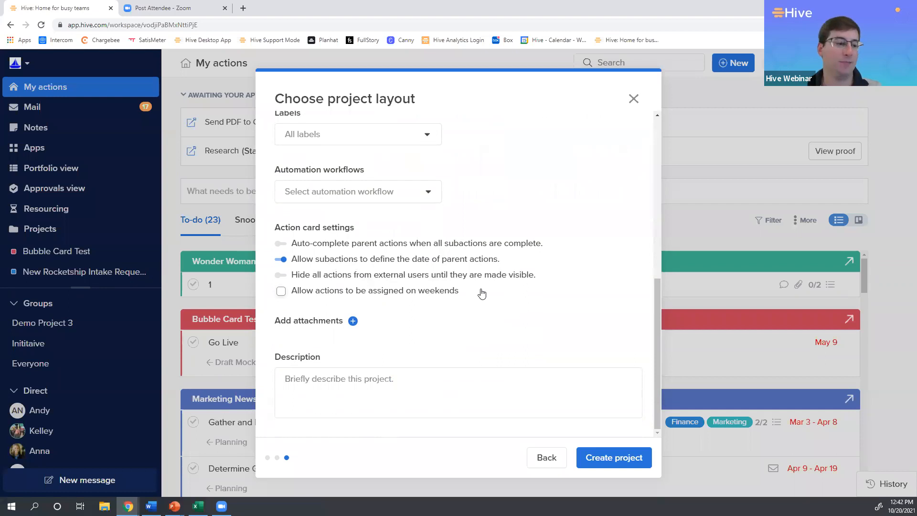
left_click(616, 456)
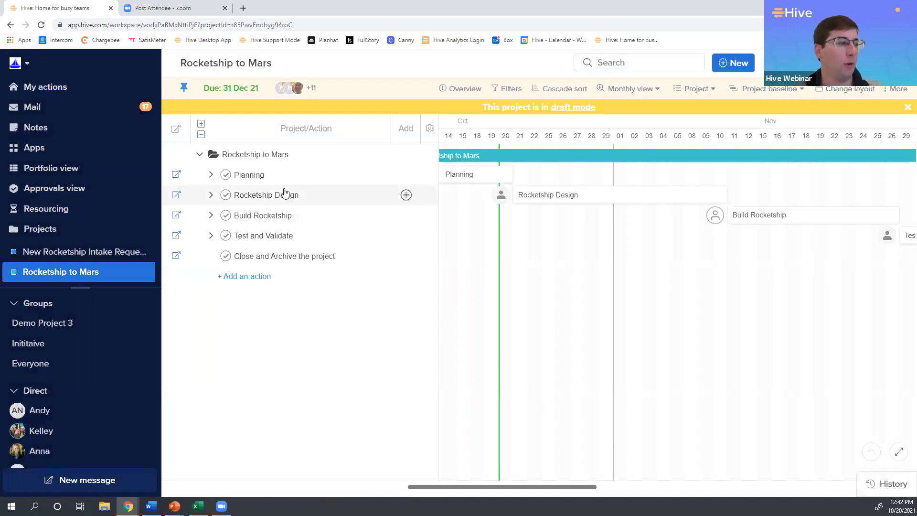
Expand all actions and show the Start date, End date, Duration, Predecessor and Assignee columns in the Gantt table.
left_click(201, 125)
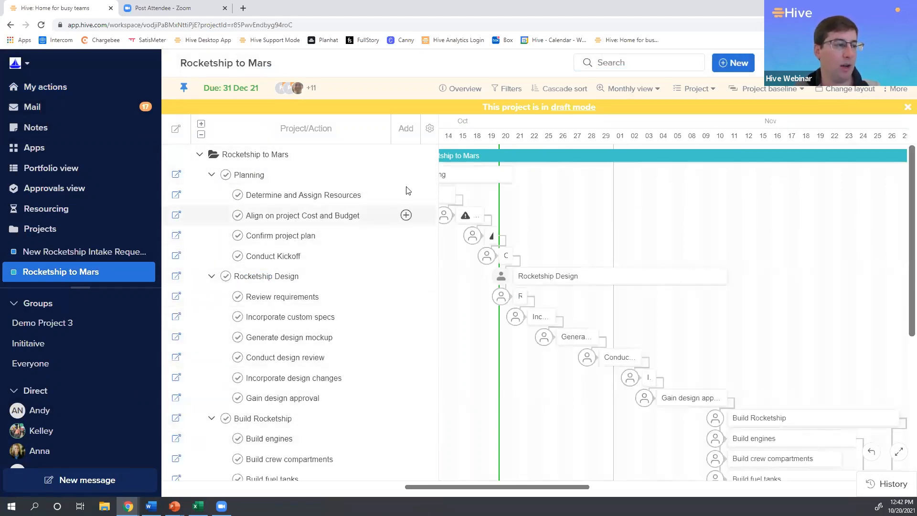
left_click(430, 130)
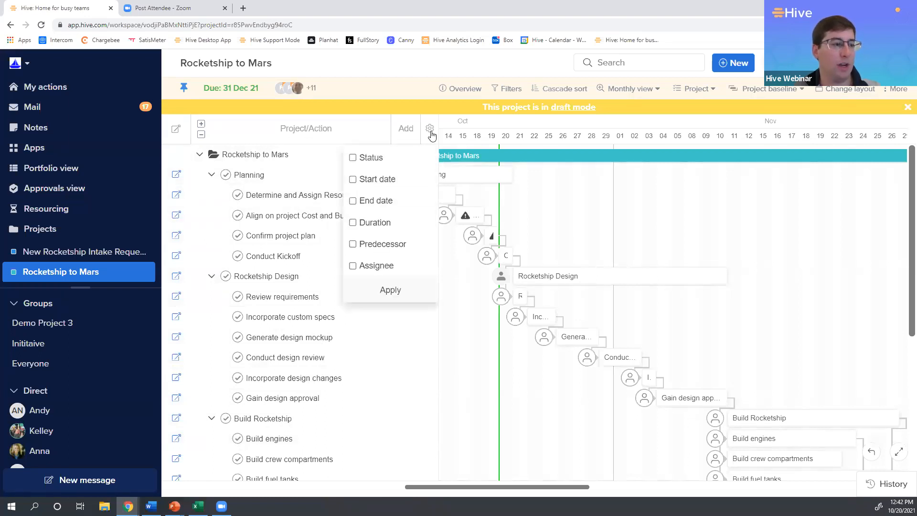
left_click(361, 182)
left_click(362, 203)
left_click(366, 228)
left_click(365, 249)
left_click(353, 266)
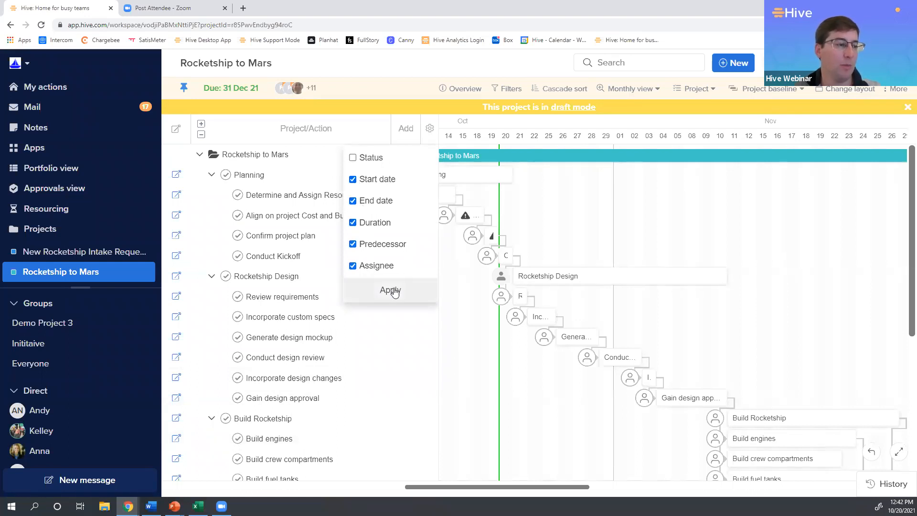
left_click(390, 290)
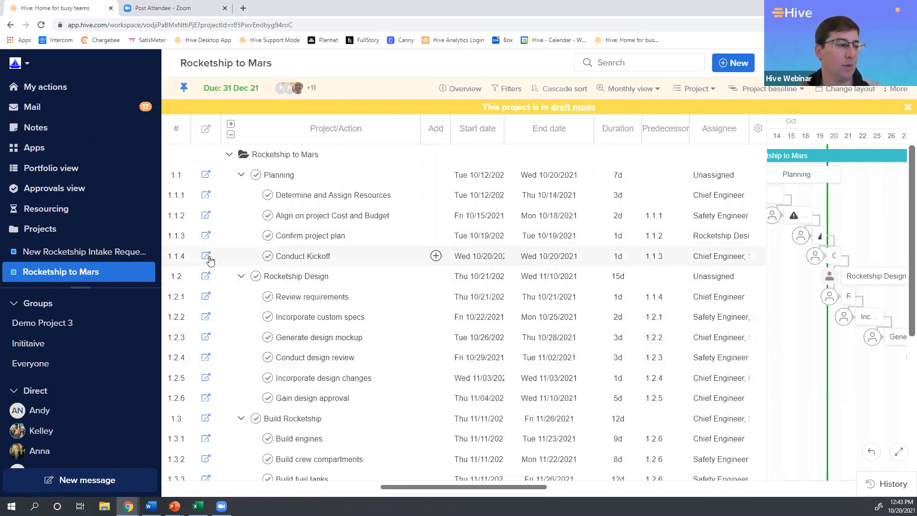
View the details of the Incorporate custom specs action and close its card.
left_click(205, 318)
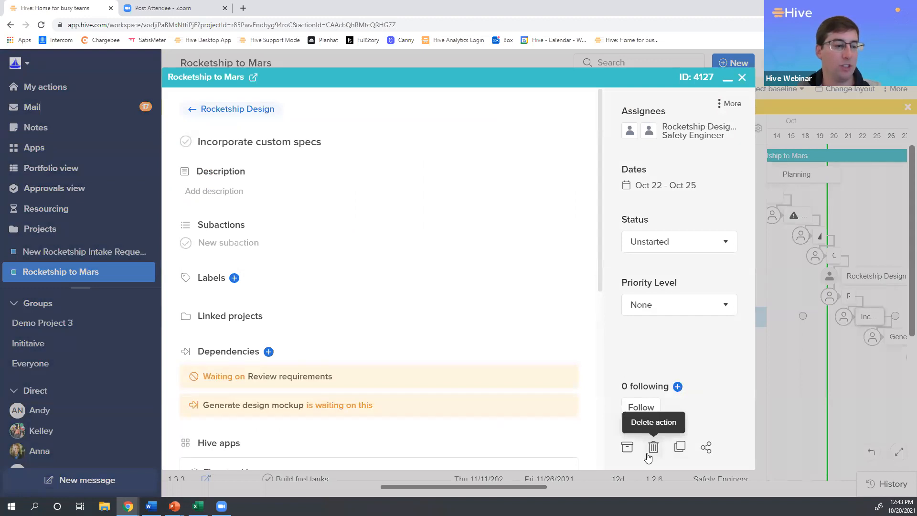
left_click(742, 78)
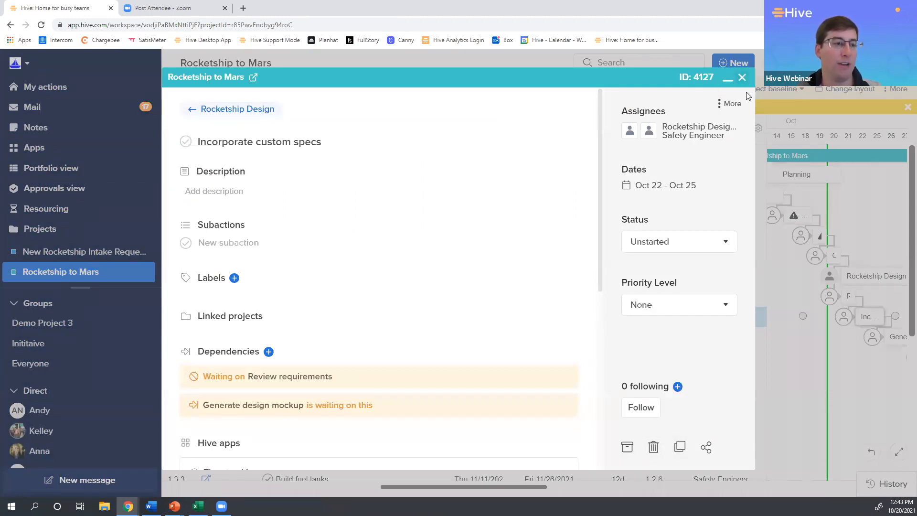
scroll(478, 327, "down", 1)
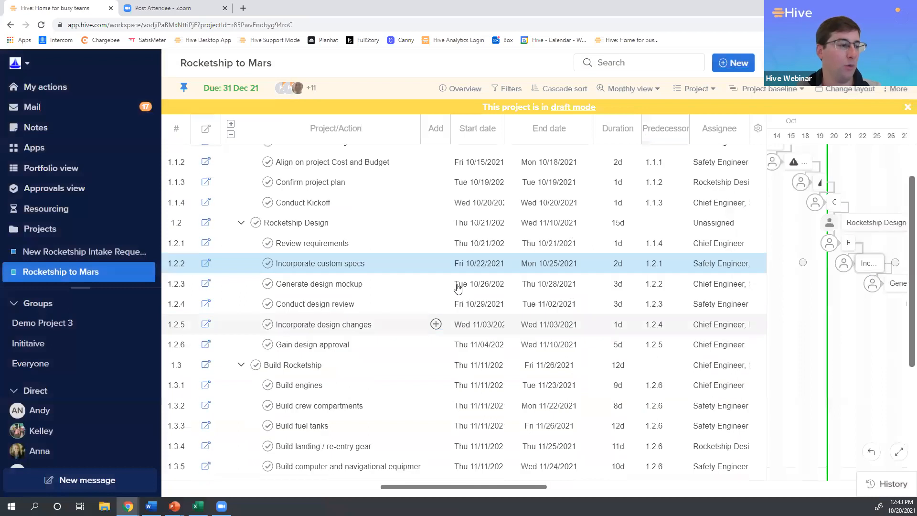
left_click(436, 224)
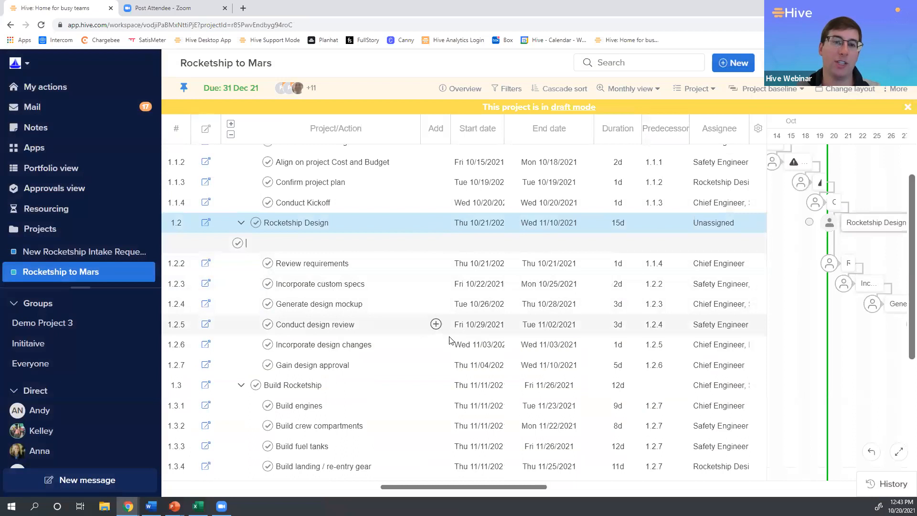
left_click(354, 305)
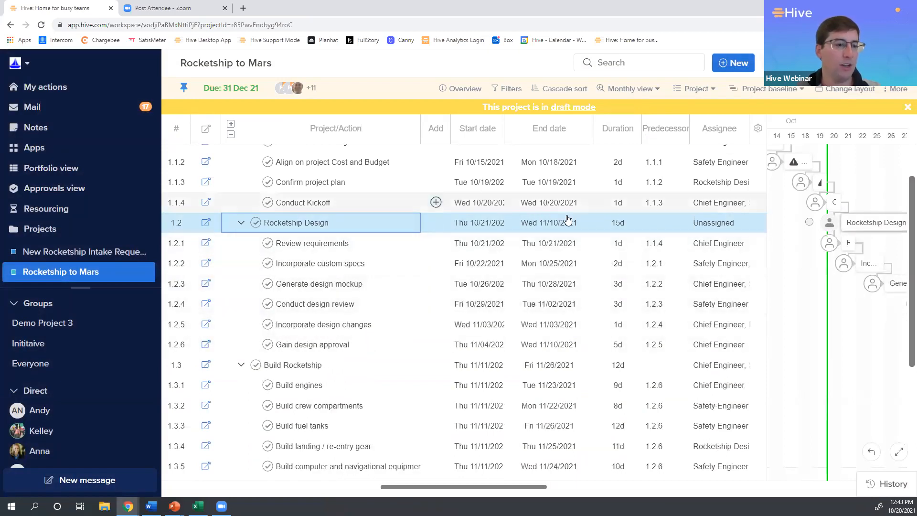
Set the duration of the Determine and Assign Resources action to 5 days.
scroll(568, 220, "up", 1)
left_click(493, 201)
left_click(493, 201)
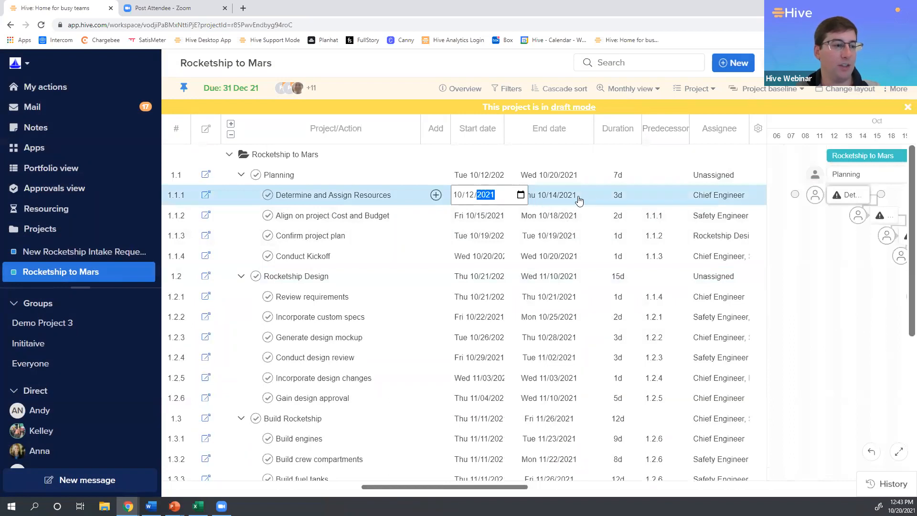
left_click(613, 196)
type("5")
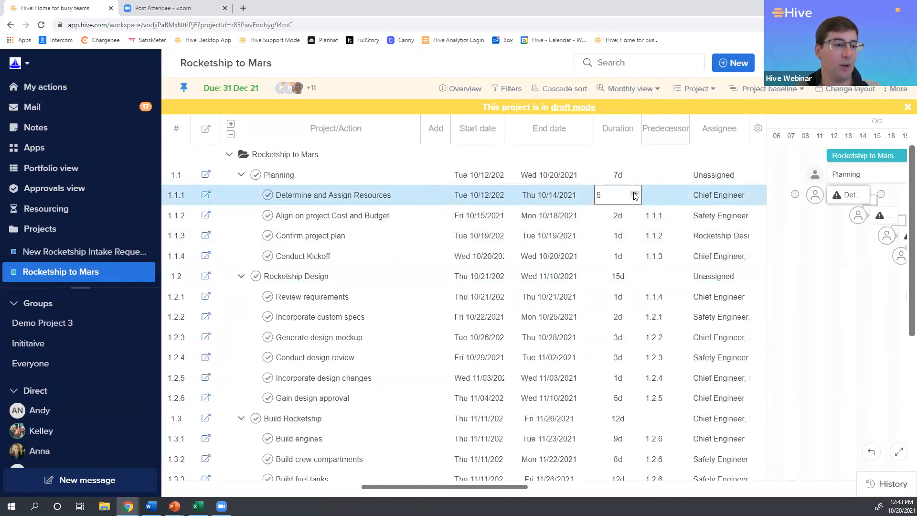
key("Return")
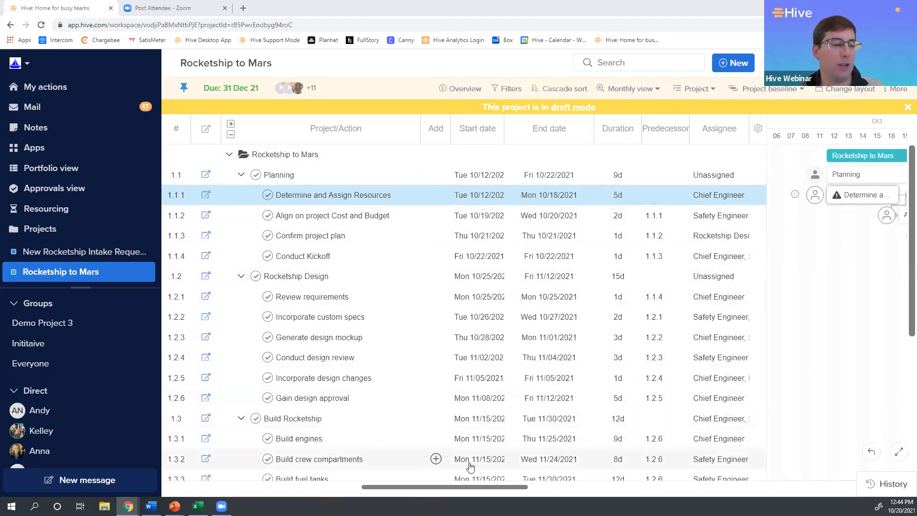
From the Determine and Assign Resources action, set the Chief Engineer placeholder to the chosen team member for all project actions.
left_click_drag(471, 492, 476, 493)
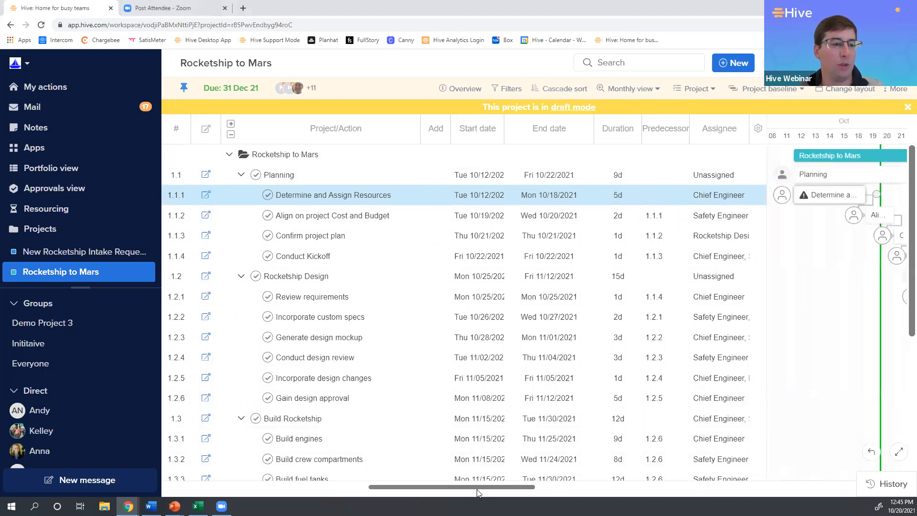
left_click(783, 196)
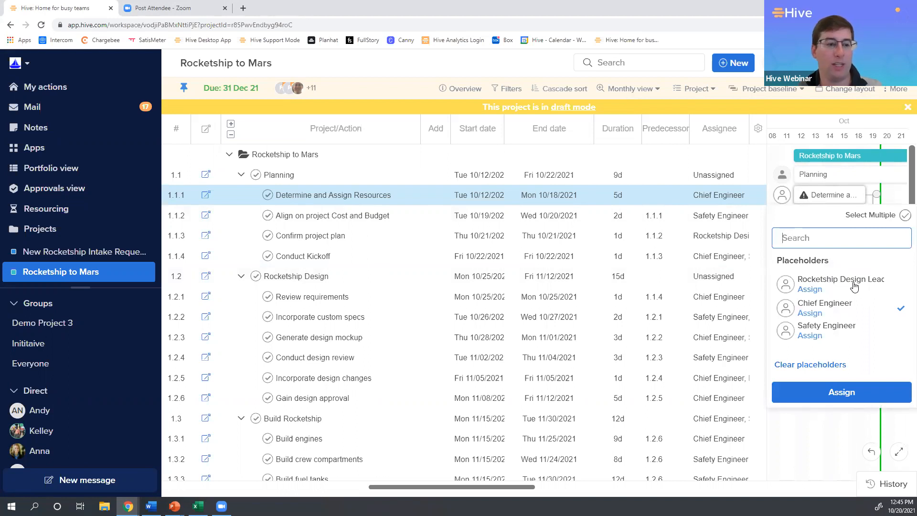
left_click(816, 316)
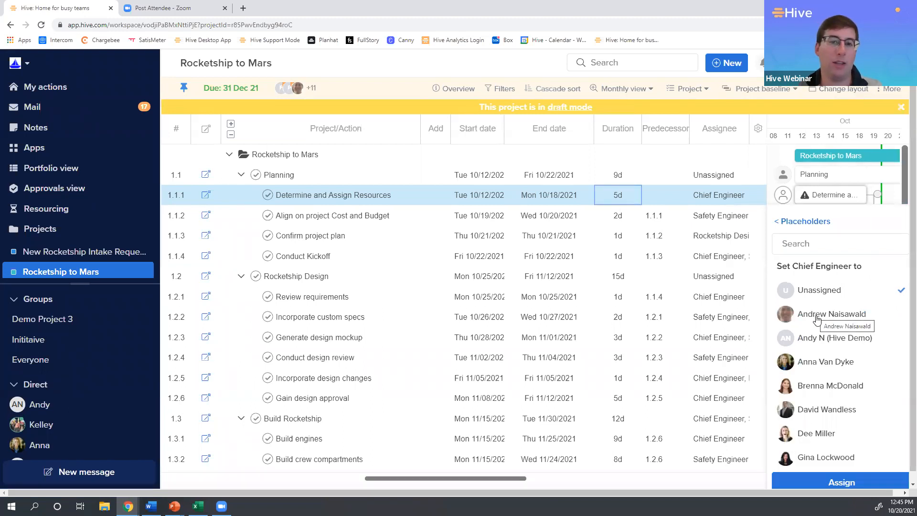
left_click(818, 319)
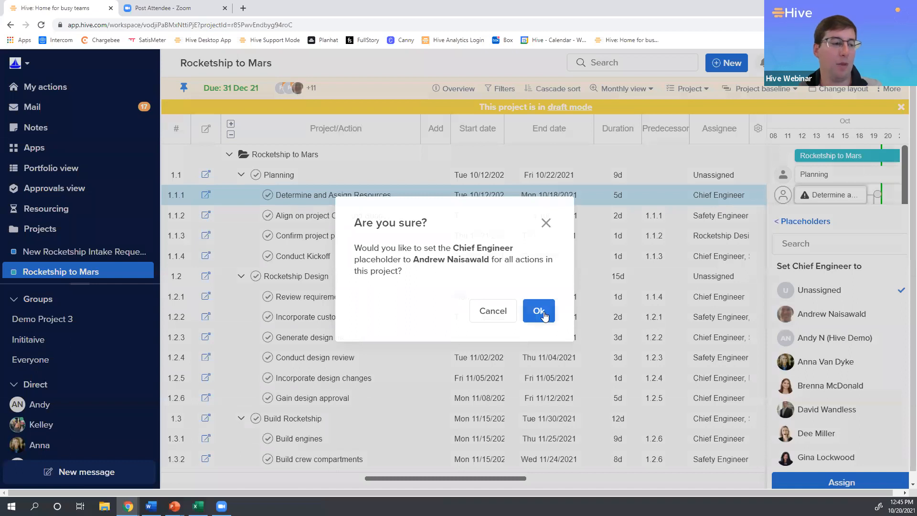
left_click_drag(464, 249, 504, 260)
left_click(505, 260)
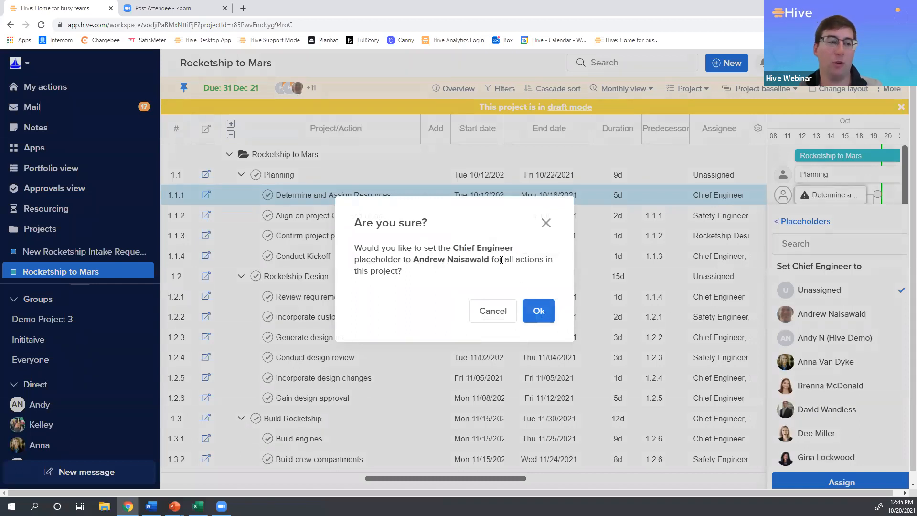
left_click(540, 312)
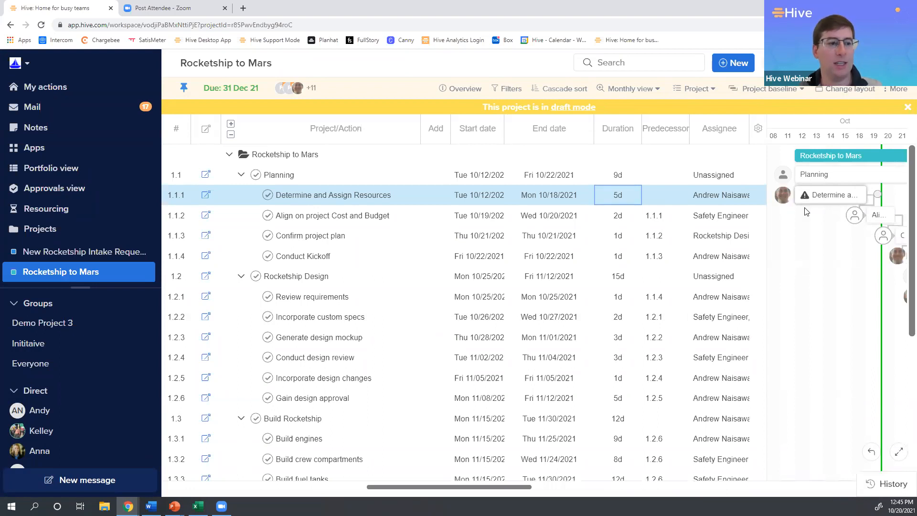
From the Align on project Cost and Budget action, set the Rocketship Design Lead placeholder to another team member for all project actions.
left_click_drag(517, 487, 527, 488)
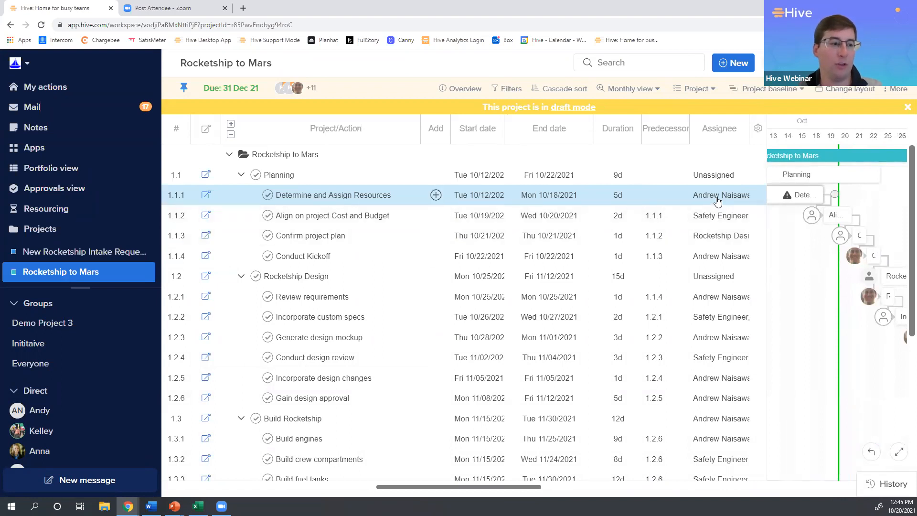
left_click(812, 216)
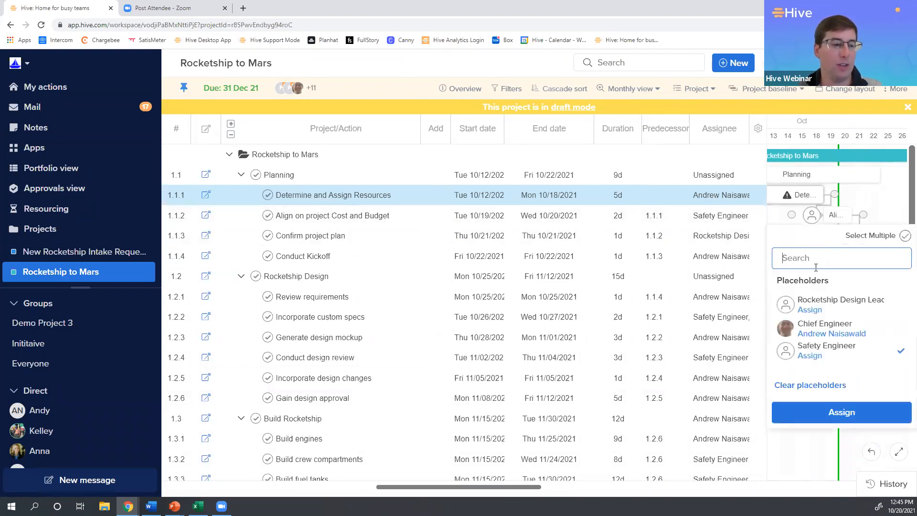
left_click(818, 313)
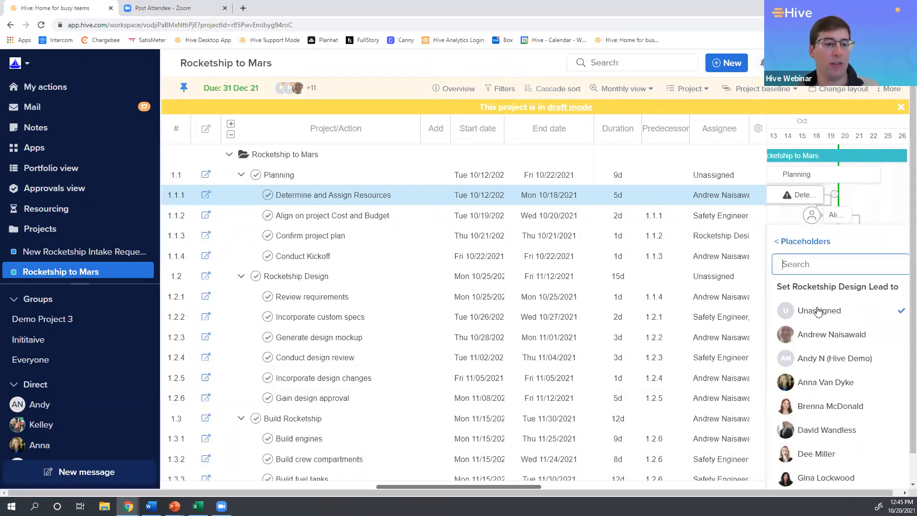
left_click(823, 410)
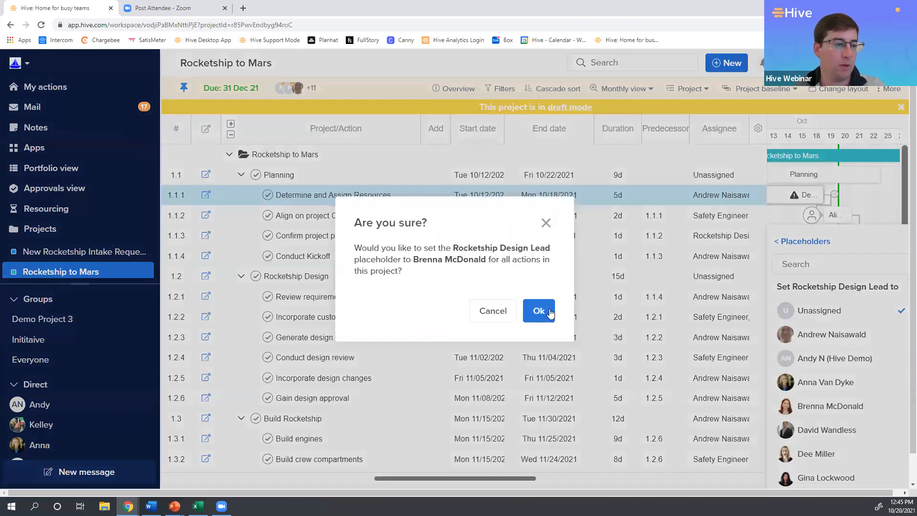
key("Return")
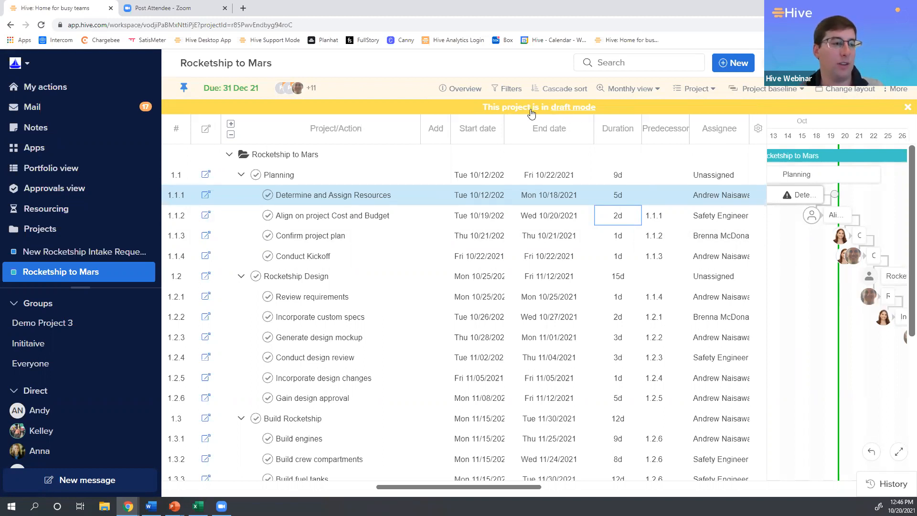
Take the Rocketship to Mars project out of draft mode and notify the assignees.
left_click(572, 108)
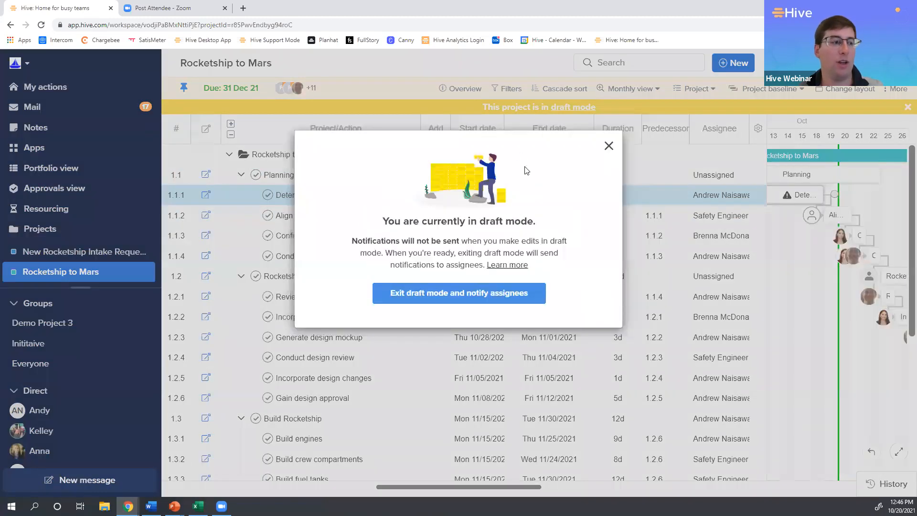
left_click_drag(379, 238, 526, 253)
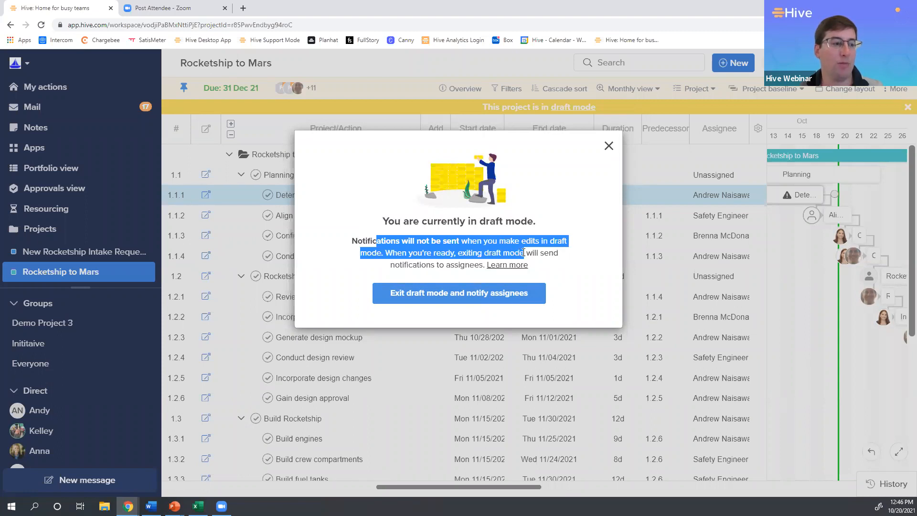
left_click(524, 252)
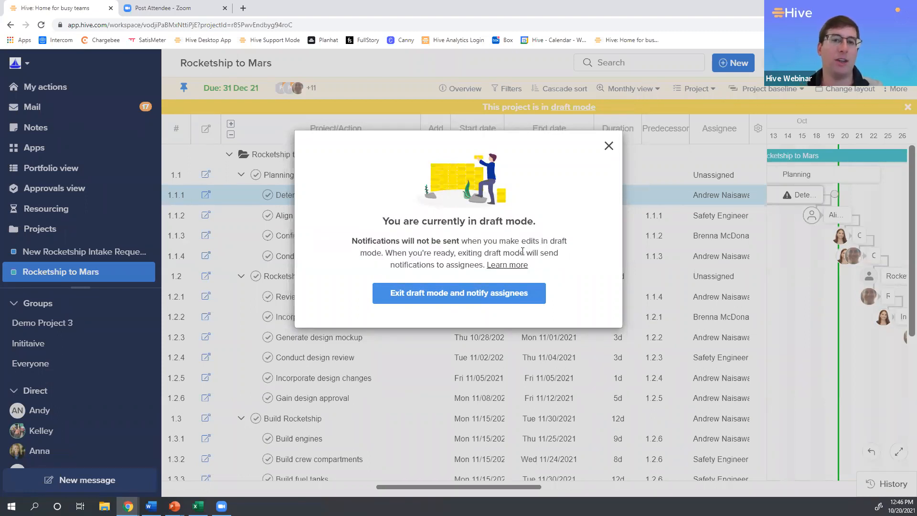
left_click(503, 306)
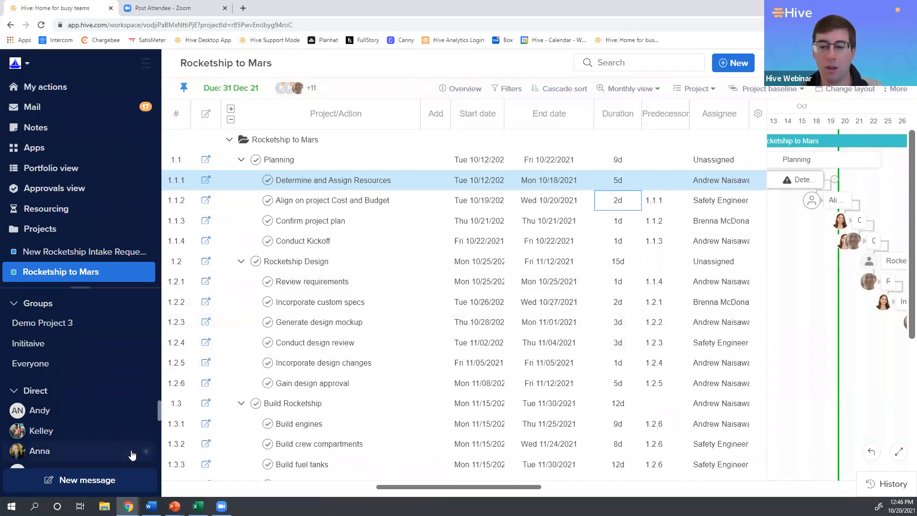
key("alt+Tab")
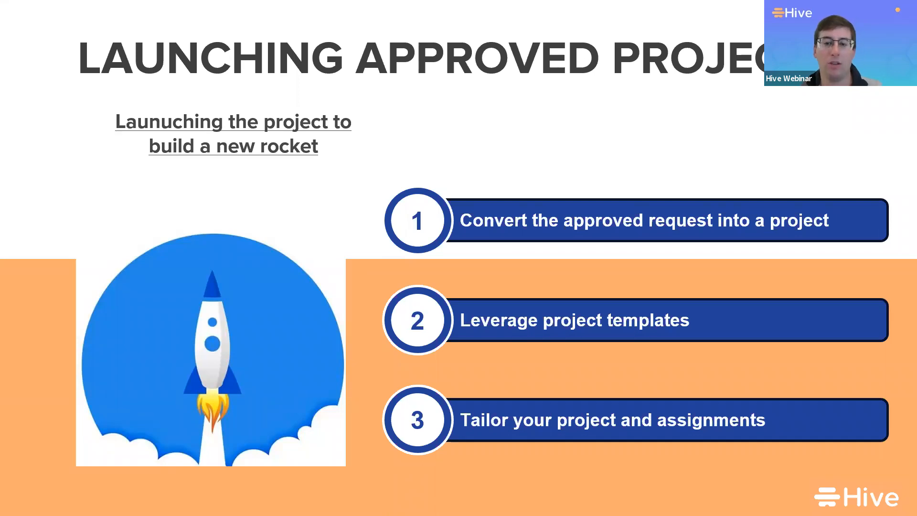
key("Right")
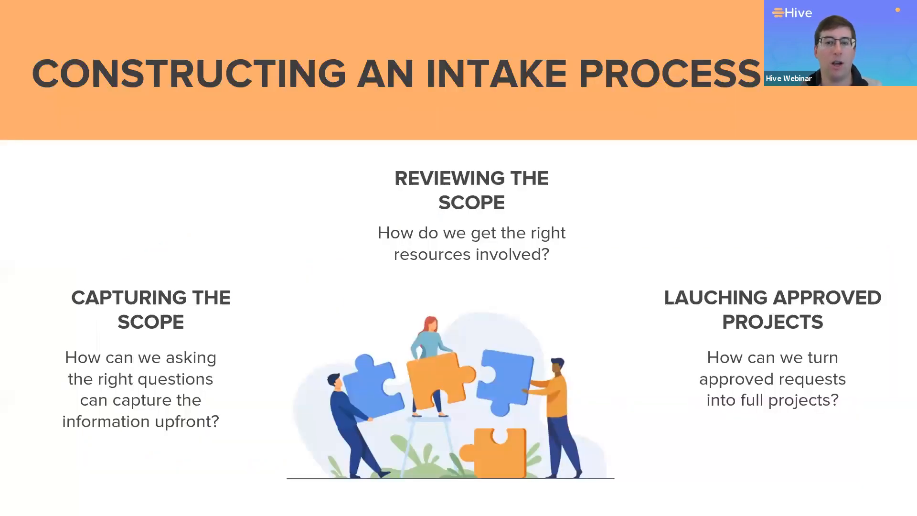
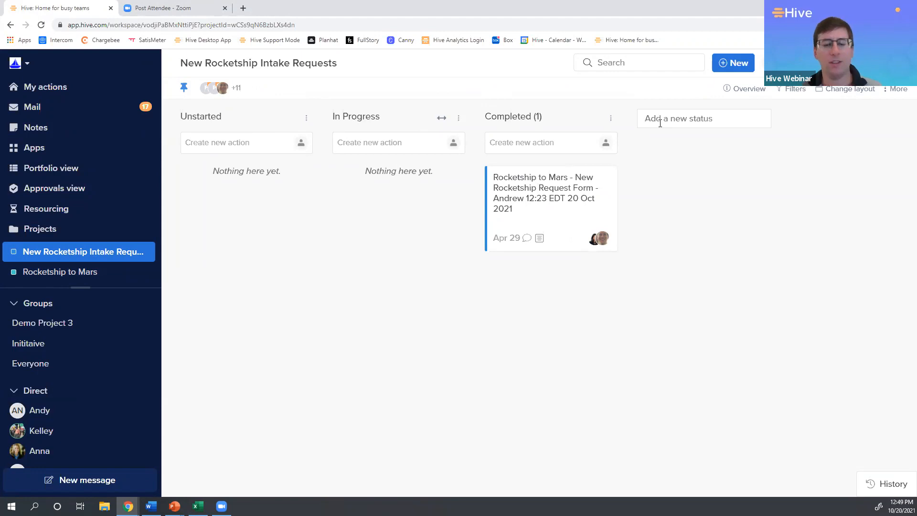
Add two new statuses, "On hold" and "Reject", to the New Rocketship Intake Requests board.
type("On")
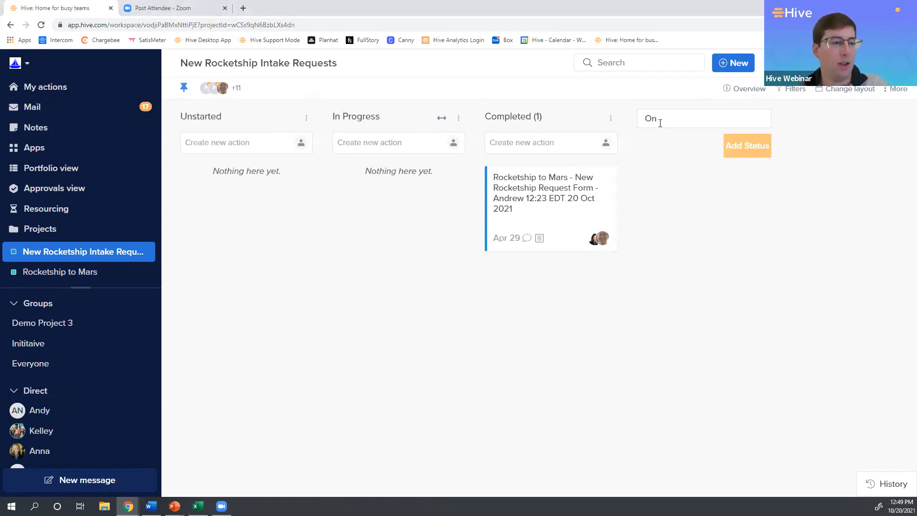
type(" hold")
key("Return")
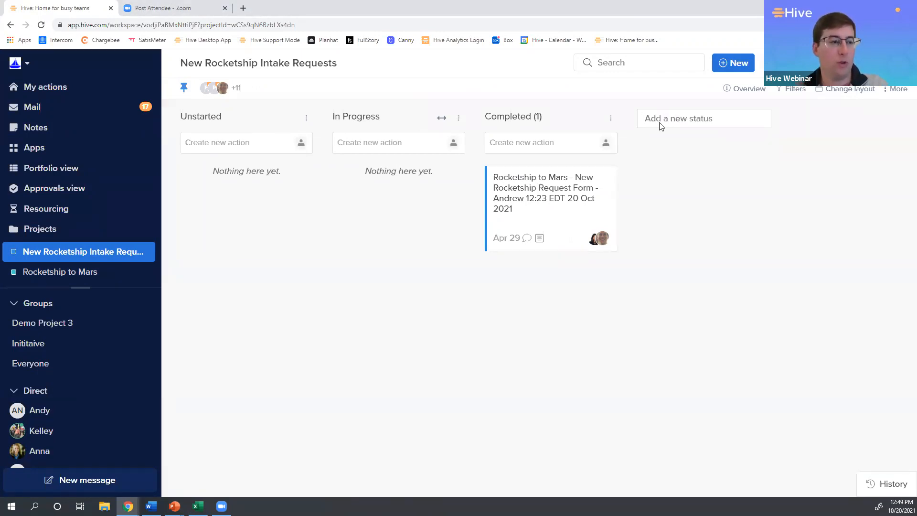
type("Reject")
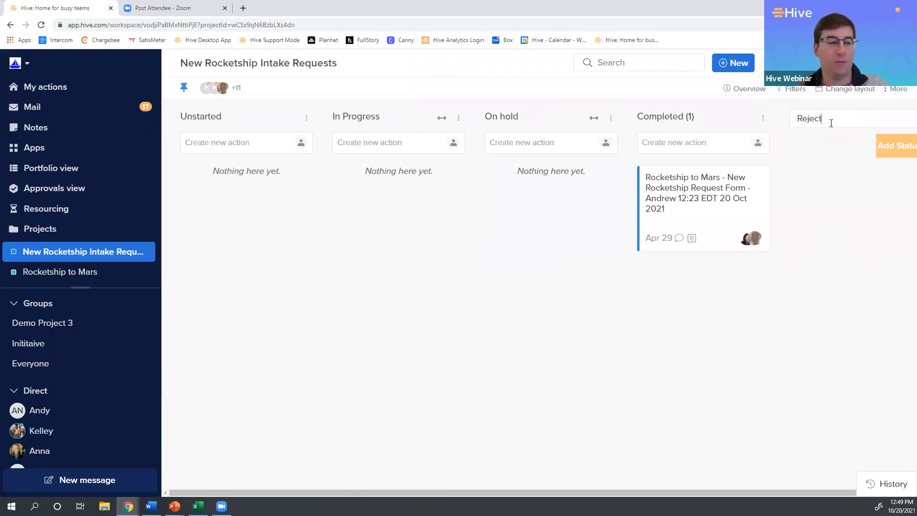
key("Return")
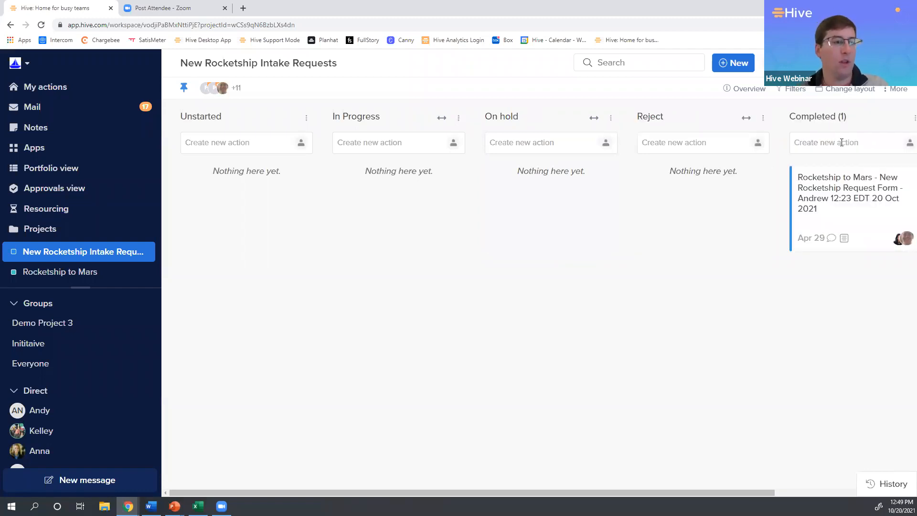
Move the Rocketship to Mars request from Completed to the Reject status and rename that status "Rejected".
left_click_drag(834, 187, 683, 200)
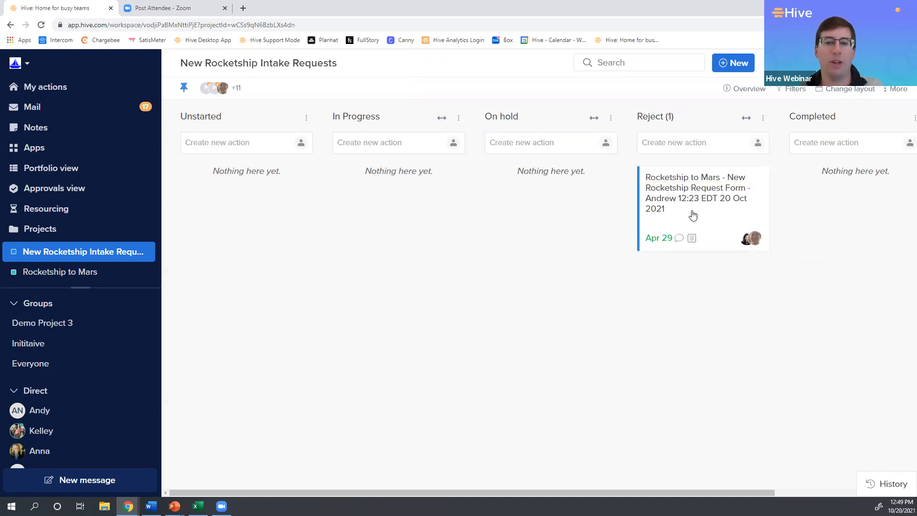
left_click(714, 194)
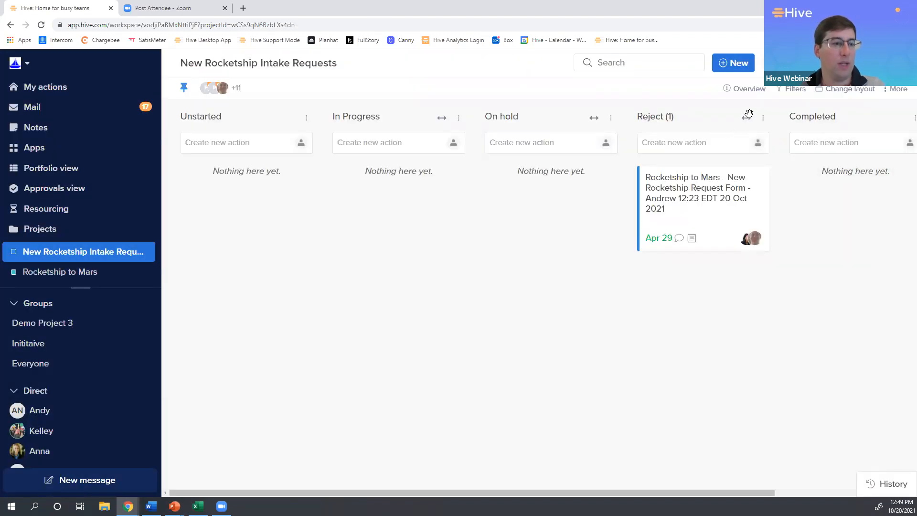
left_click(763, 117)
left_click(799, 138)
type("ed")
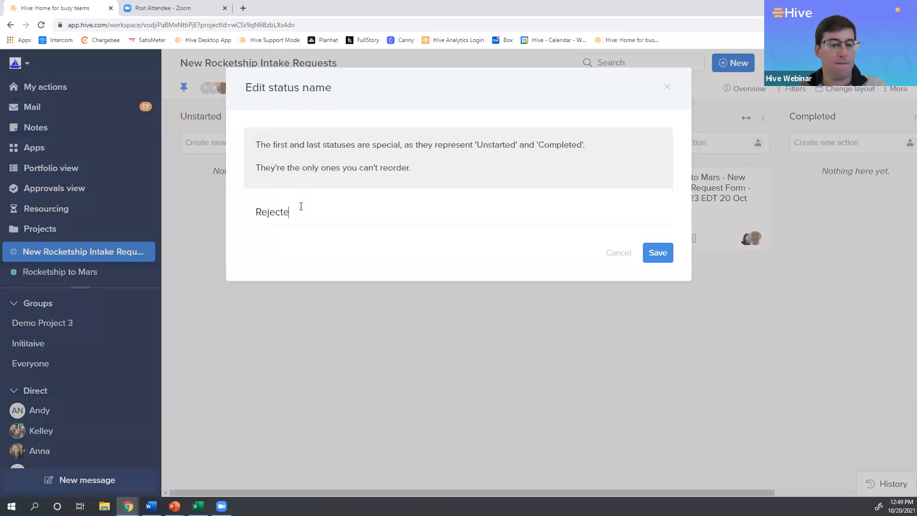
left_click(654, 258)
Open the Rocketship to Mars request, expand its Round 1 signoff stage, and add a second approval round.
left_click(700, 233)
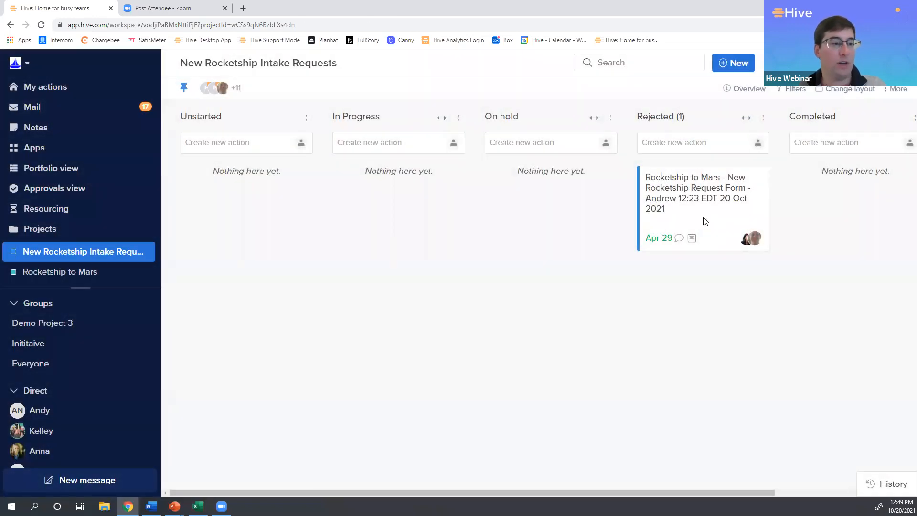
scroll(563, 210, "down", 12)
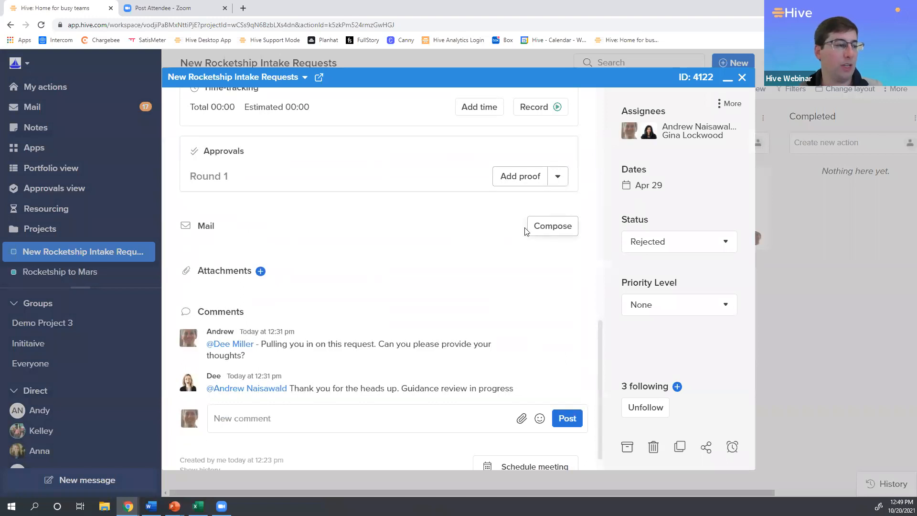
scroll(478, 241, "up", 2)
left_click(411, 264)
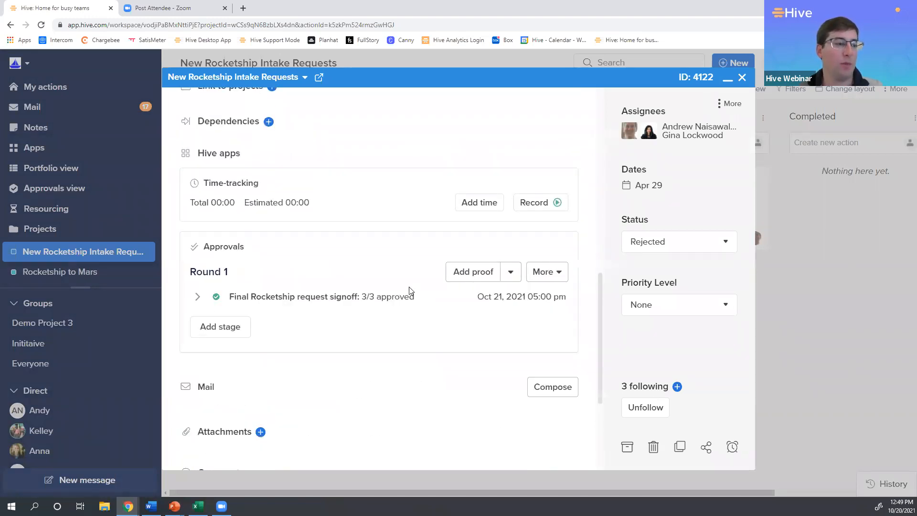
left_click(197, 296)
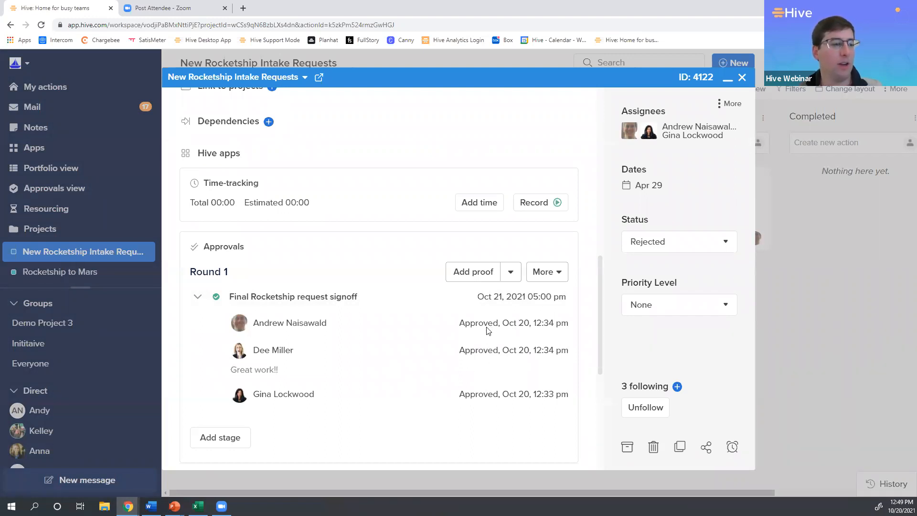
left_click(568, 271)
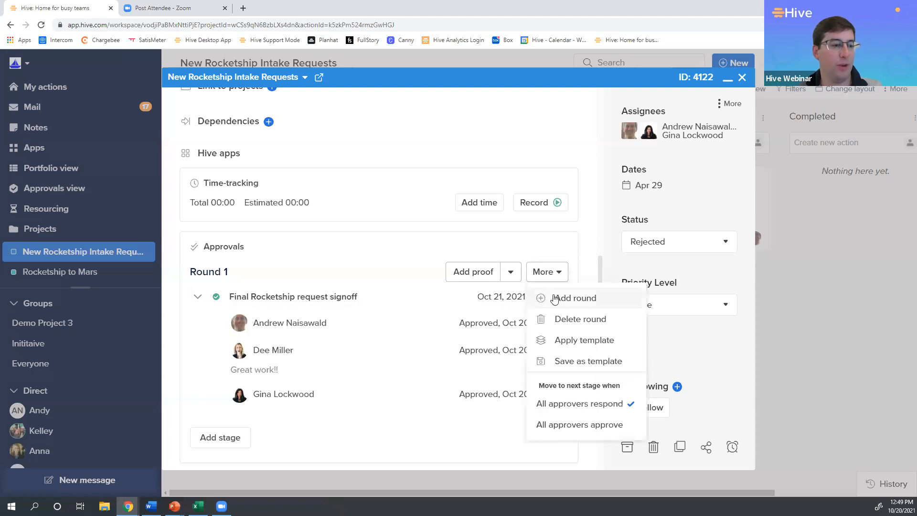
left_click(549, 298)
scroll(499, 317, "down", 3)
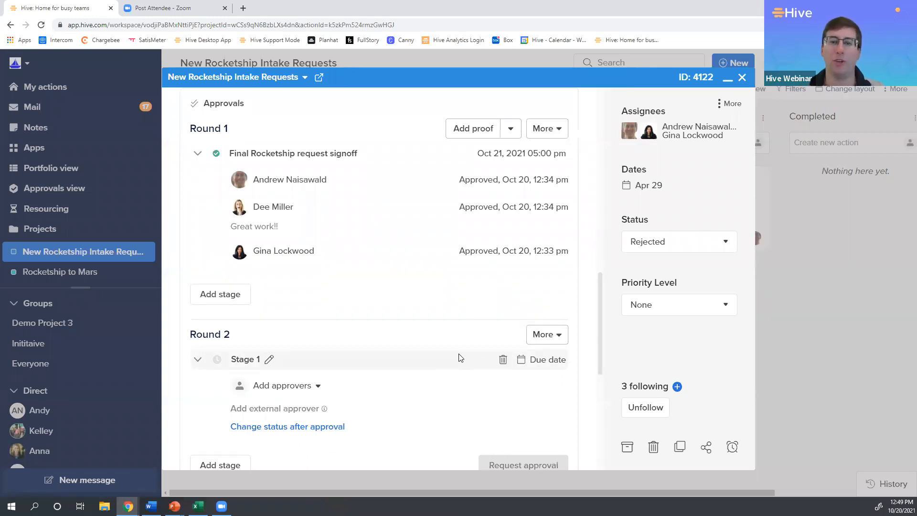
Review the request's approval rounds and comment thread, and close the action card.
scroll(463, 340, "down", 6)
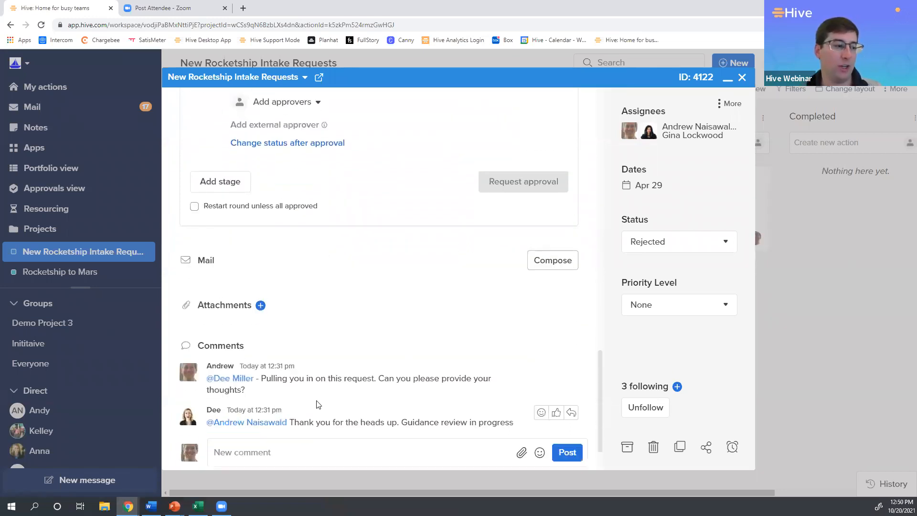
scroll(375, 361, "up", 3)
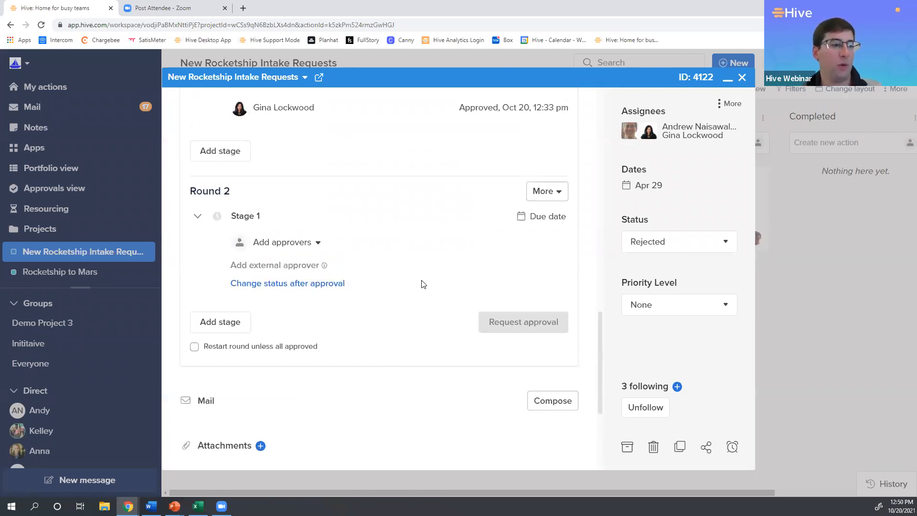
scroll(421, 306, "down", 4)
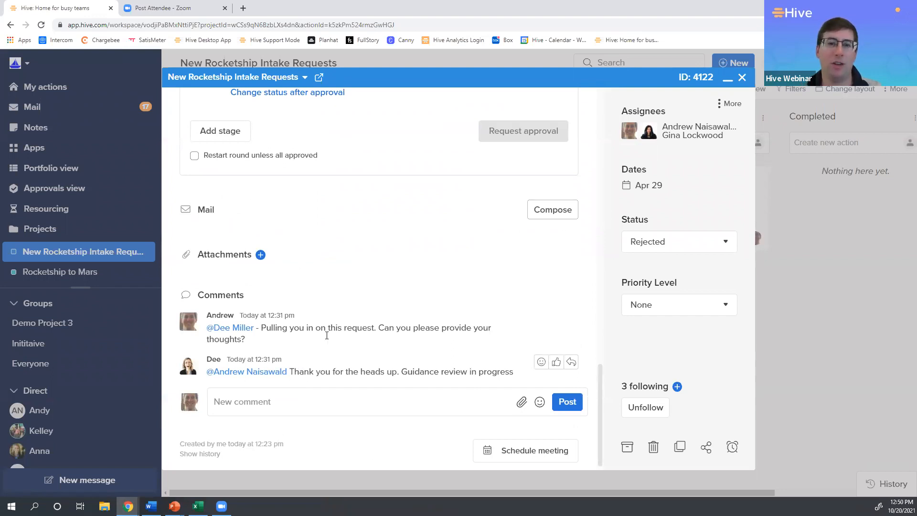
scroll(473, 221, "up", 5)
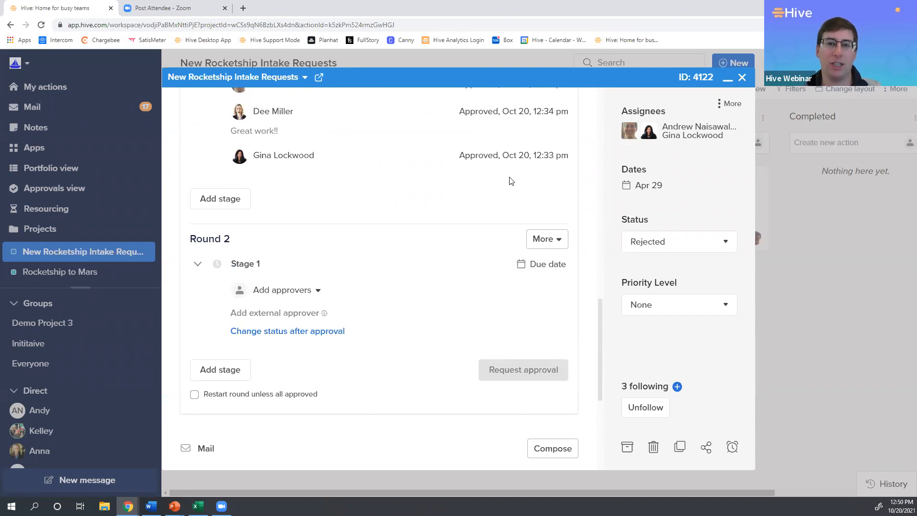
scroll(479, 209, "down", 4)
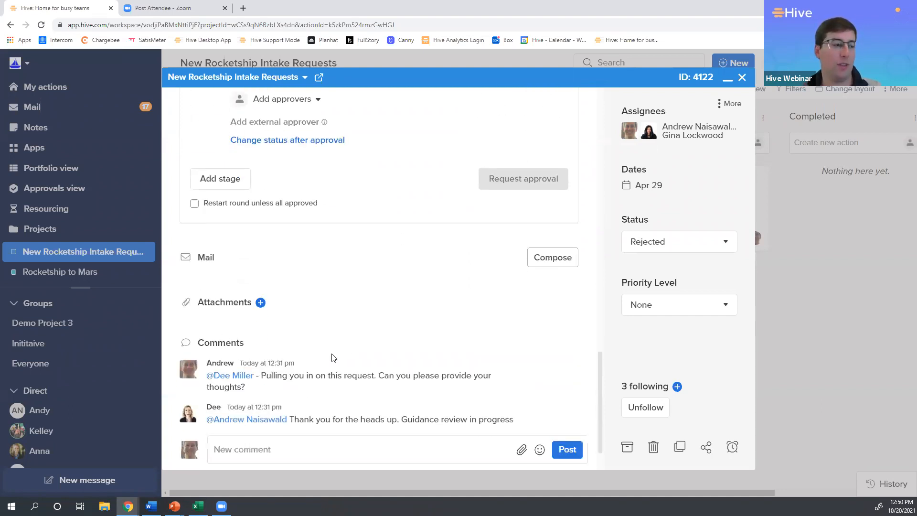
scroll(348, 353, "up", 5)
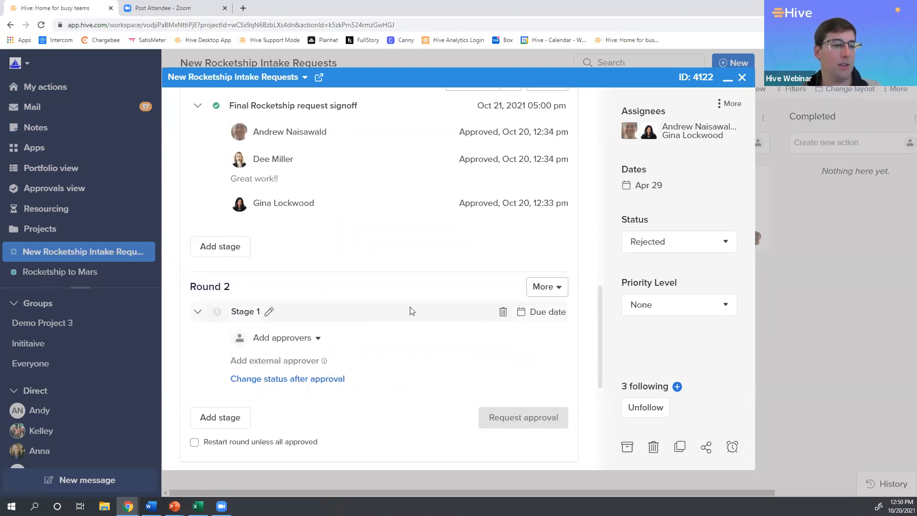
left_click(741, 78)
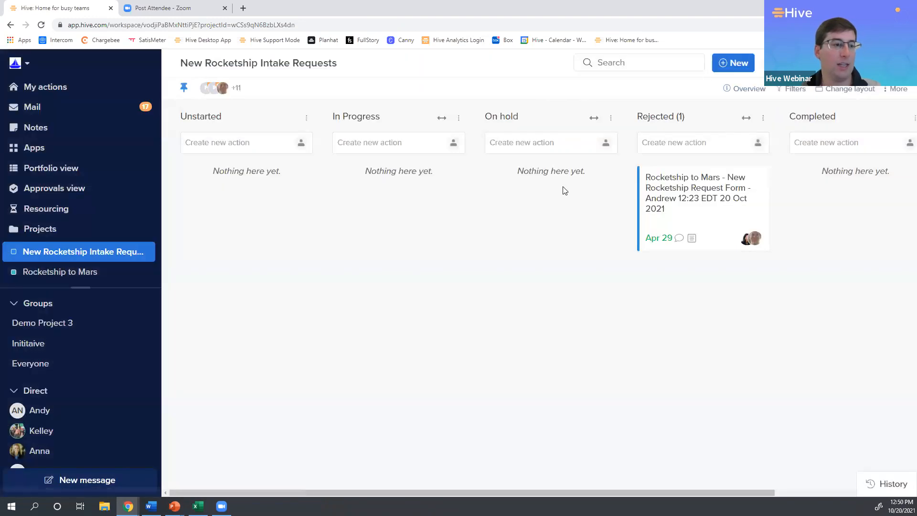
Reopen the Rocketship to Mars request, show a blank email draft in its Mail section, and close the card.
left_click(675, 197)
scroll(550, 284, "down", 1)
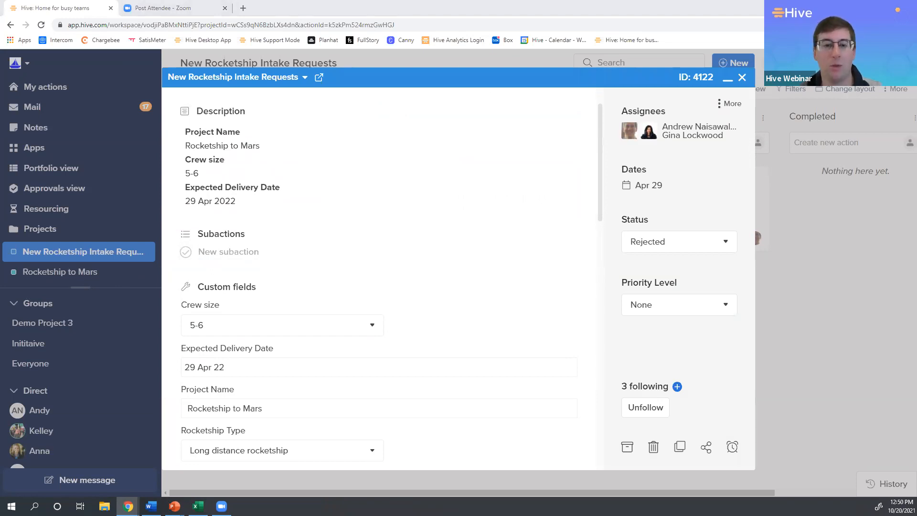
scroll(478, 283, "down", 3)
scroll(510, 285, "down", 9)
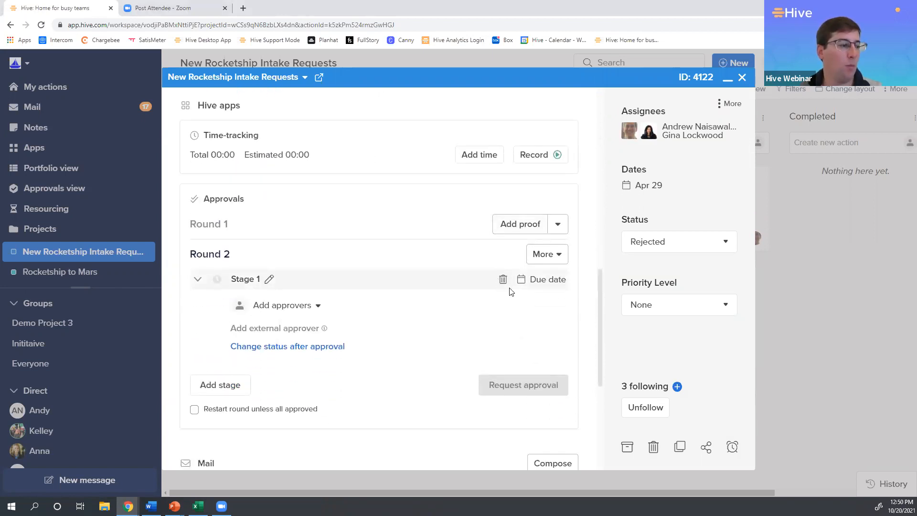
scroll(510, 291, "up", 2)
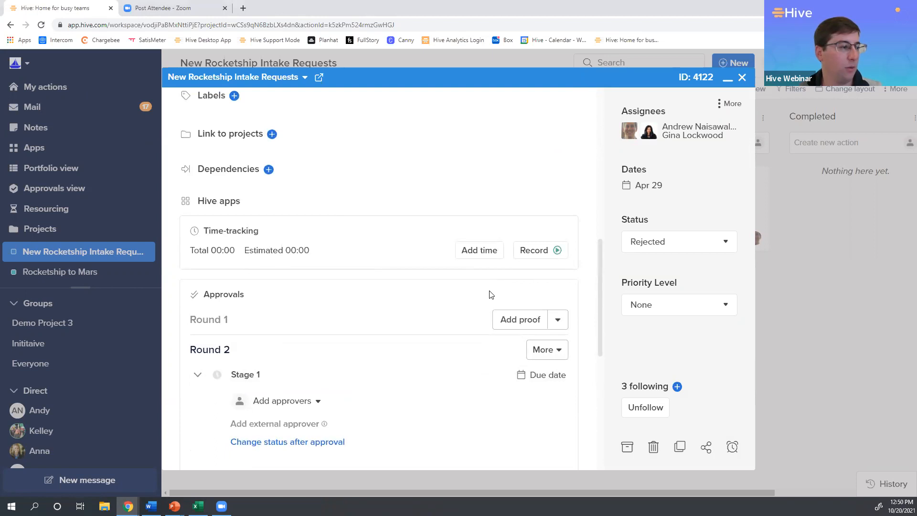
scroll(491, 294, "down", 5)
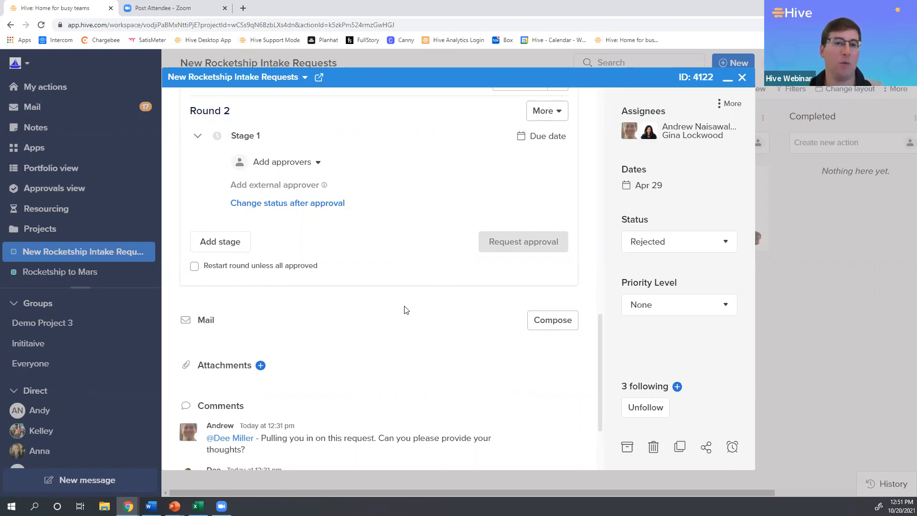
left_click_drag(196, 322, 242, 322)
left_click(419, 336)
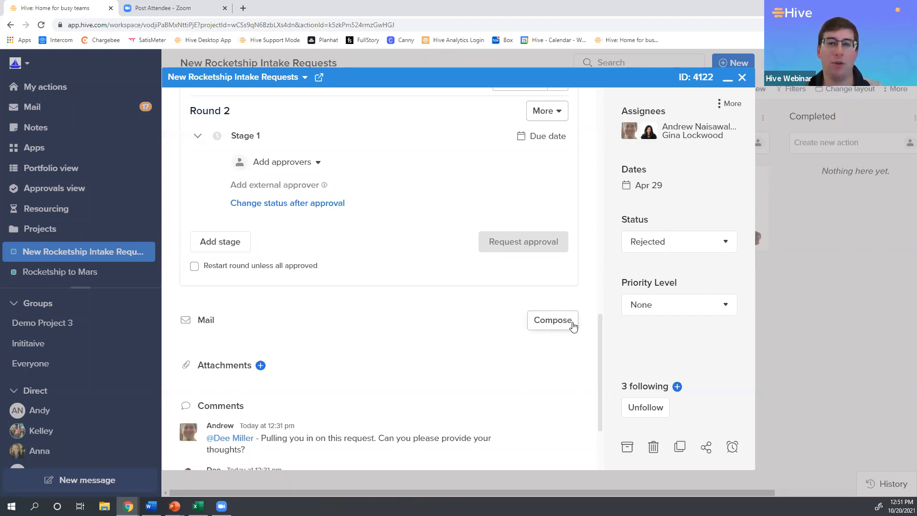
left_click(553, 320)
scroll(459, 322, "down", 2)
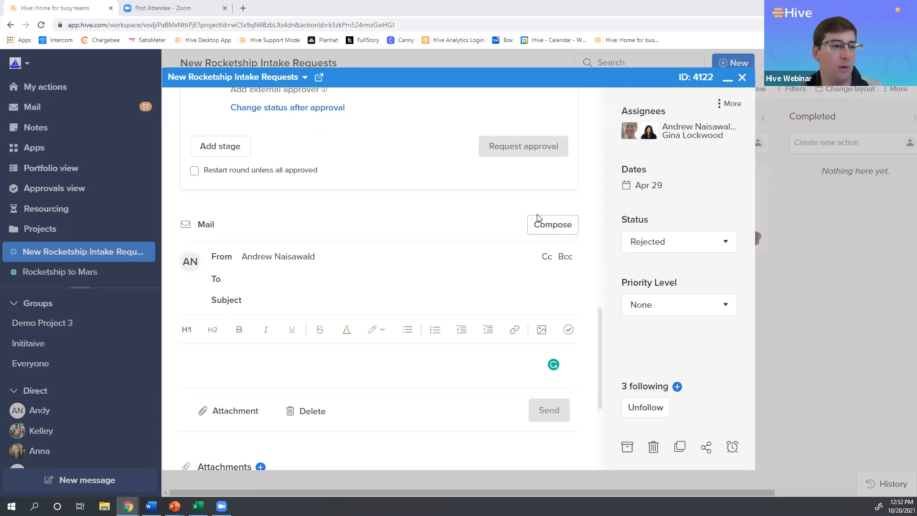
left_click(742, 77)
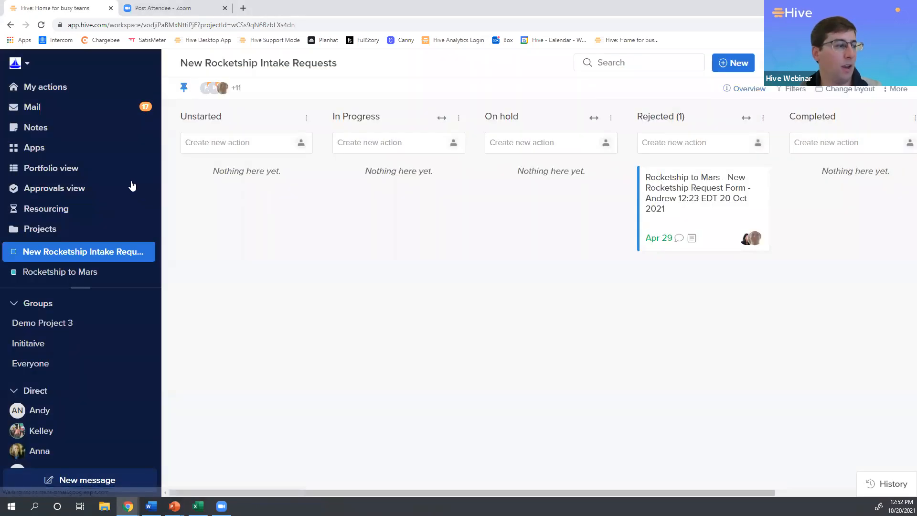
View the available workspace apps and return to the New Rocketship Intake Requests project.
left_click(48, 150)
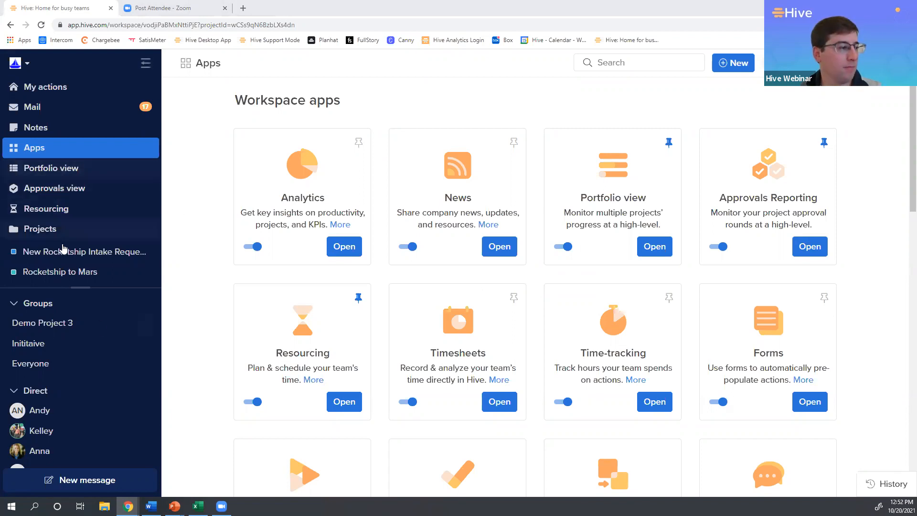
left_click(80, 252)
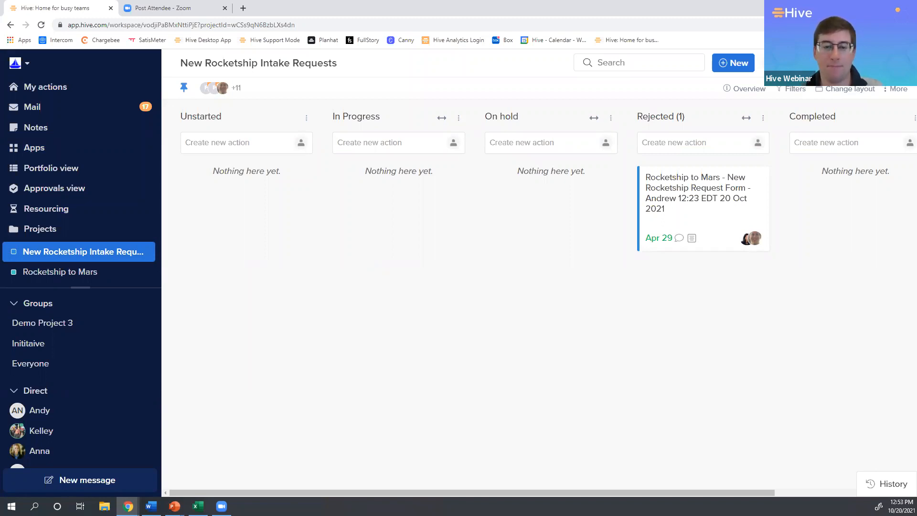
Switch to the PowerPoint presentation to show the closing "Thank you" slide.
key("alt+Tab")
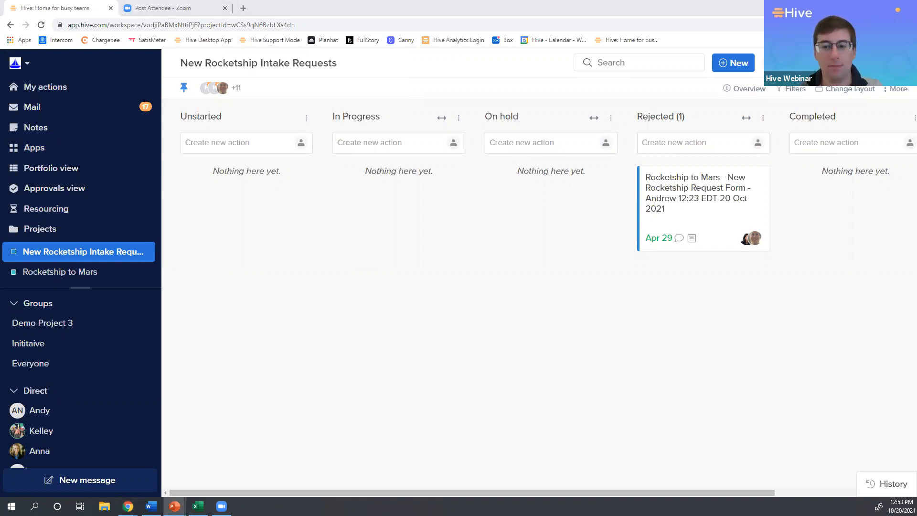
key("alt+Tab")
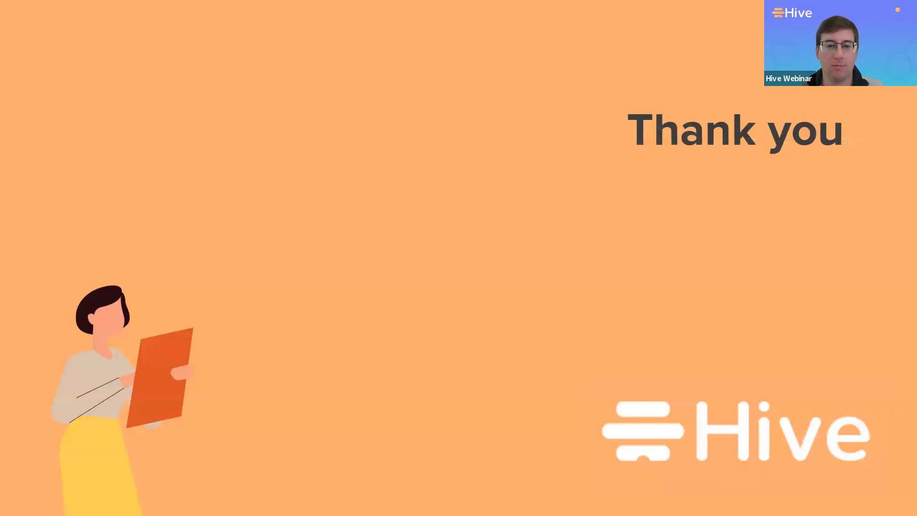